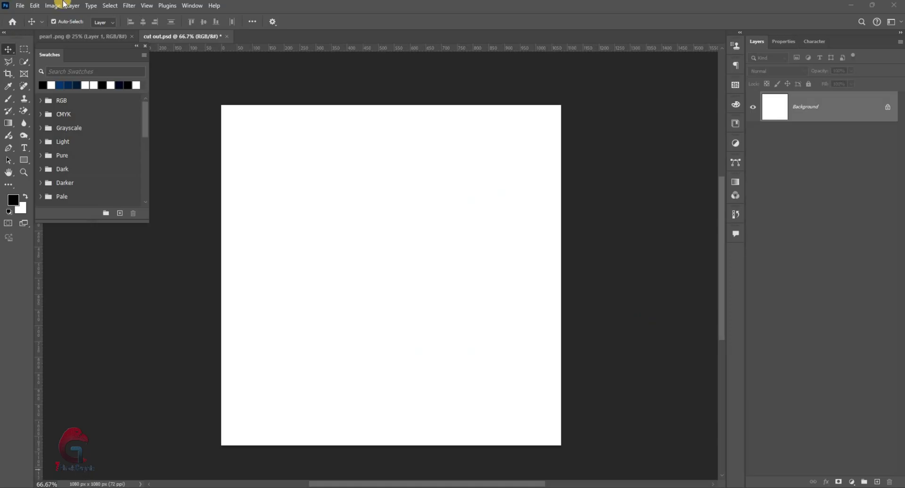
# - Drag the brooch from pearl.png into cut out.psd and convert its layer to a smart object
pyautogui.click(92, 36)
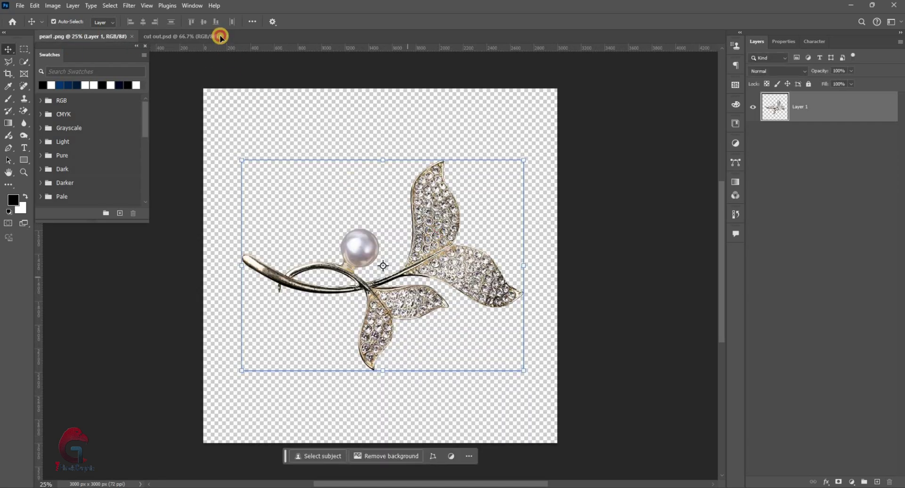
pyautogui.moveTo(435, 235); pyautogui.dragTo(794, 80)
pyautogui.rightClick(801, 105)
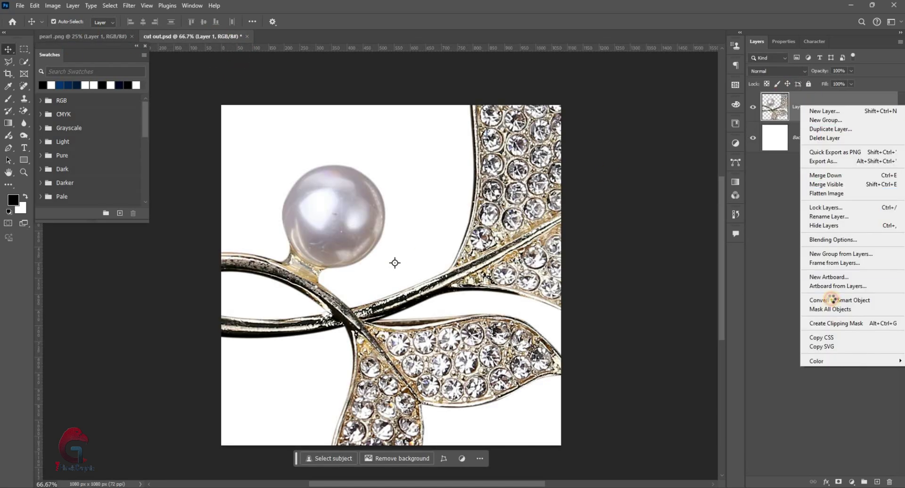
pyautogui.click(834, 299)
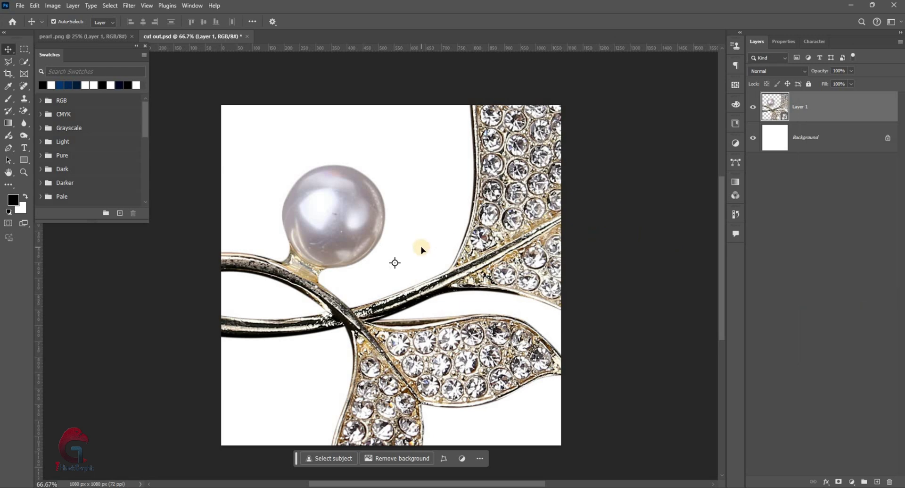
# - Scale the brooch smart object down on the canvas and commit the transform
pyautogui.hotkey('ctrl', 't')
pyautogui.hotkey('ctrl', '0')
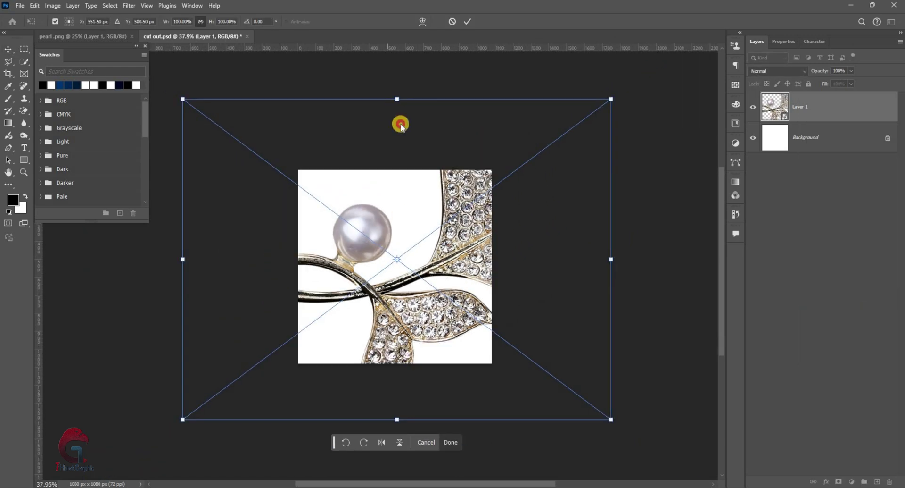
pyautogui.click(467, 21)
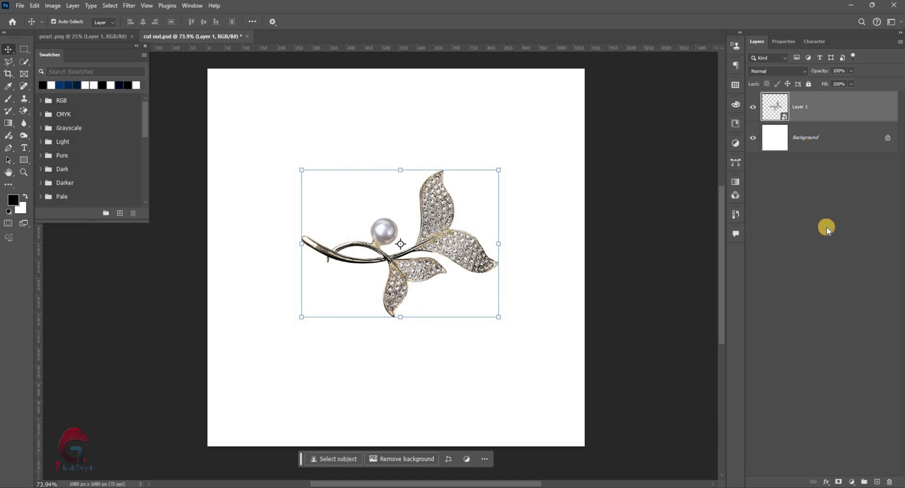
pyautogui.hotkey('alt', '[')
# - Add a navy 001c38 Solid Color fill layer behind the brooch
pyautogui.rightClick(850, 313)
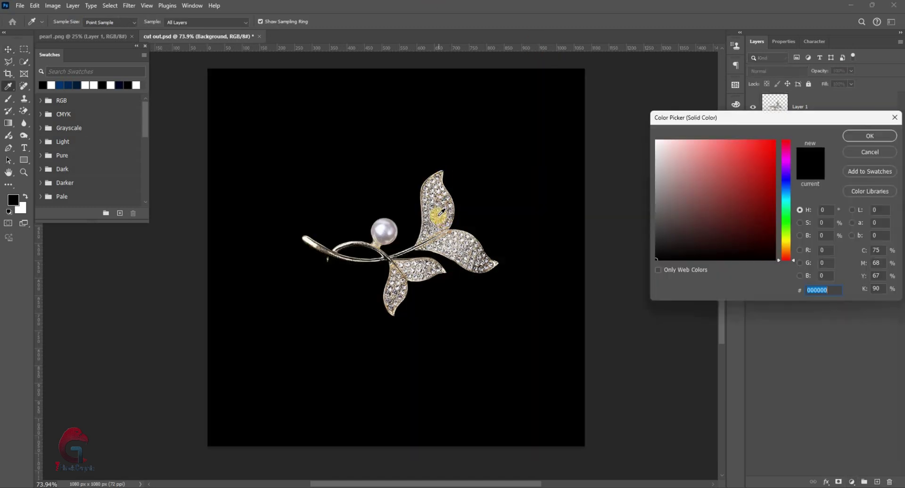
pyautogui.click(79, 87)
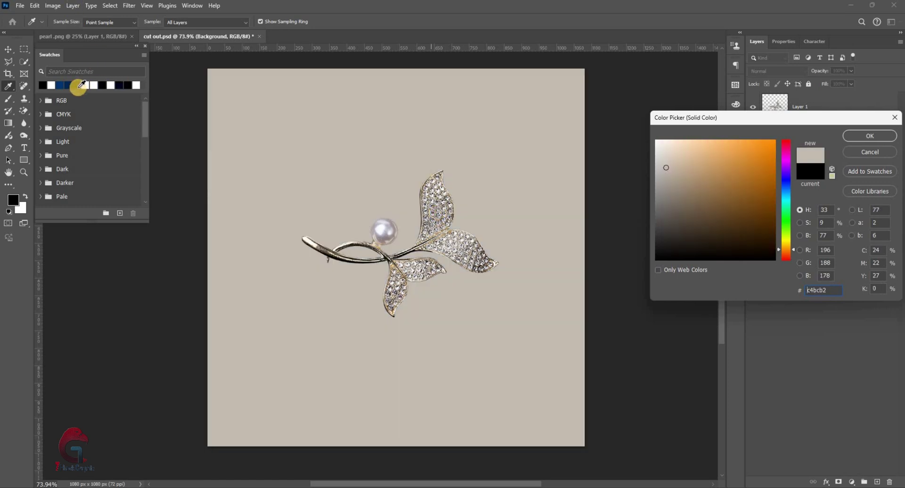
pyautogui.write('001c38')
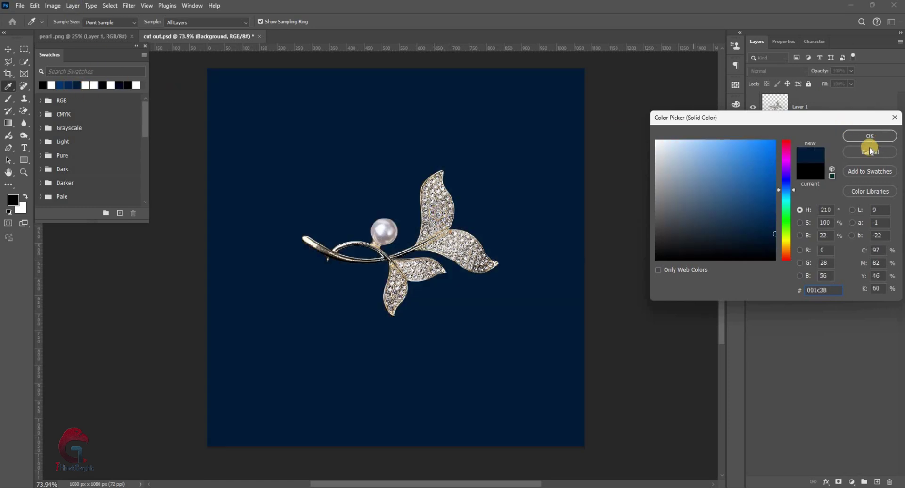
pyautogui.click(864, 136)
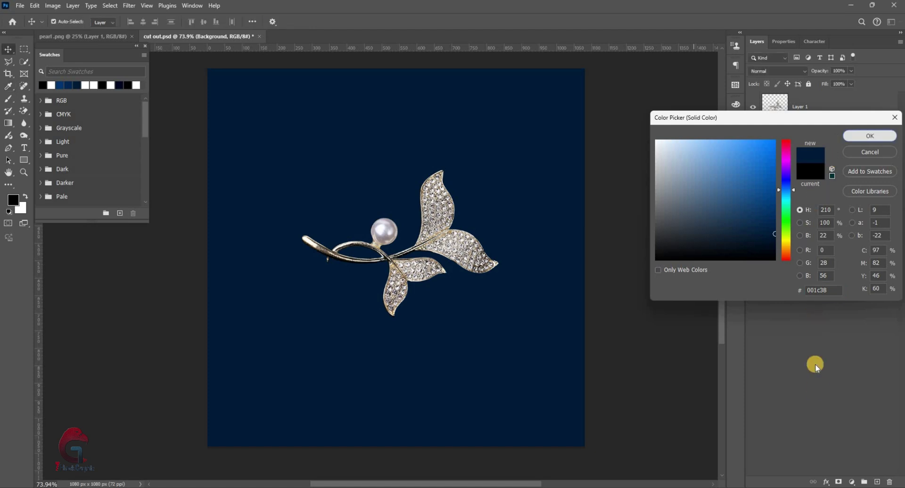
# - Add a second Solid Color fill layer in white ffffff
pyautogui.click(852, 481)
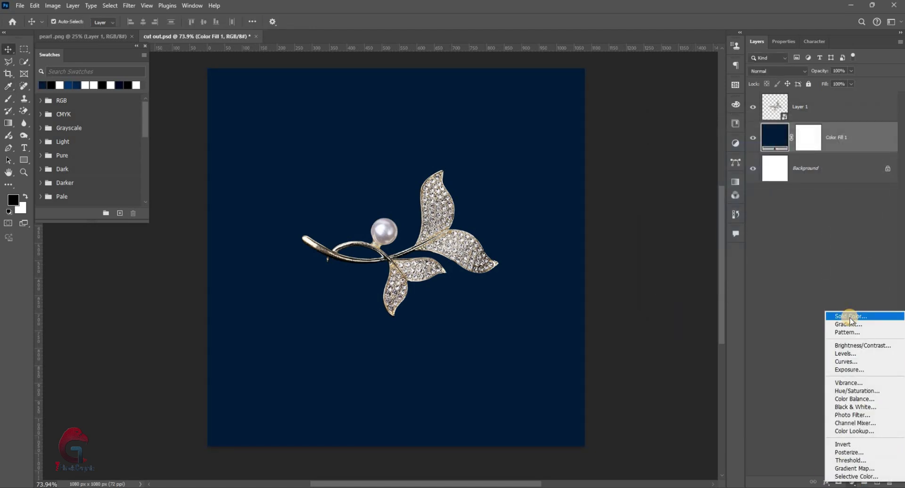
pyautogui.press('Return')
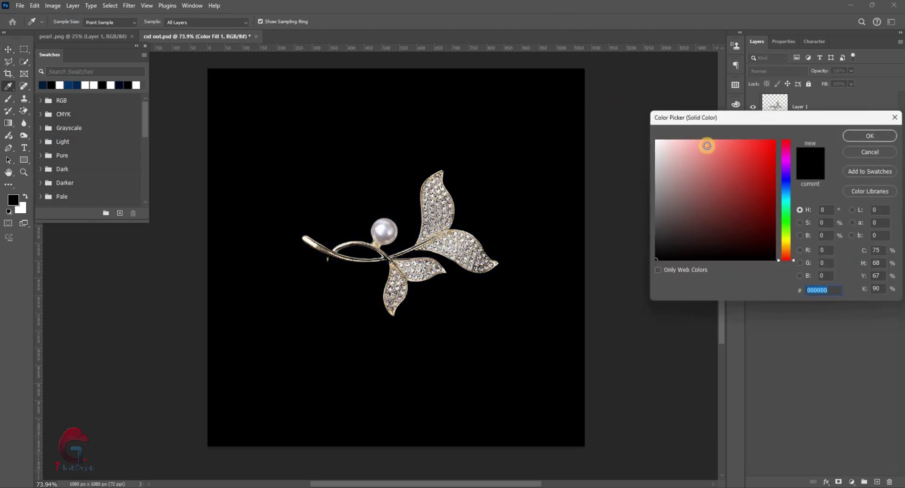
pyautogui.write('ffffff')
pyautogui.click(858, 137)
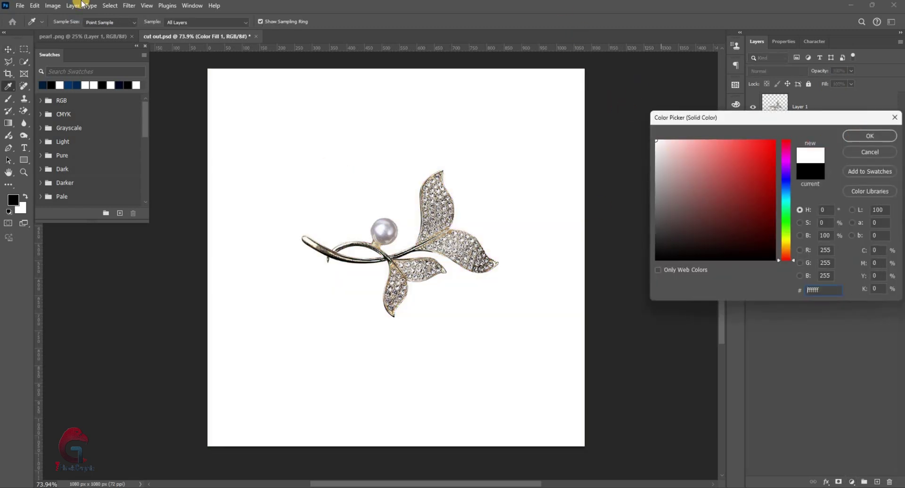
# - Convert the white fill layer to a smart object for the Filter Gallery
pyautogui.click(129, 5)
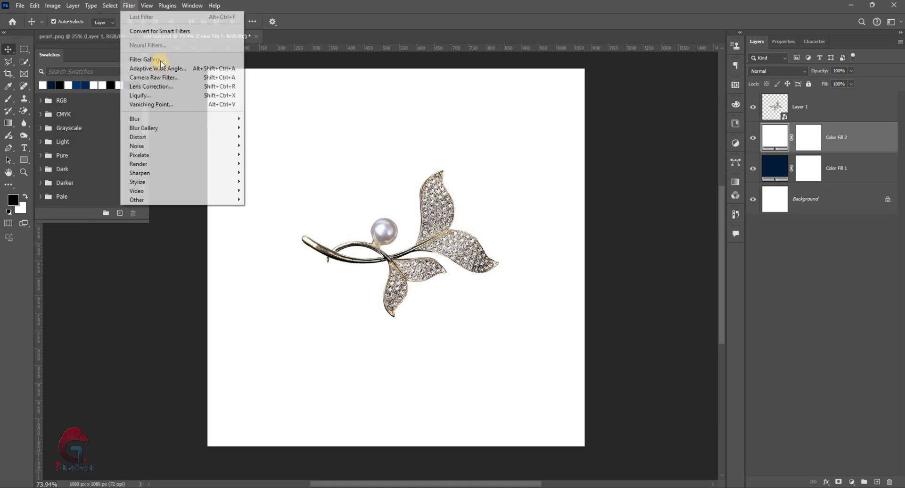
pyautogui.click(231, 59)
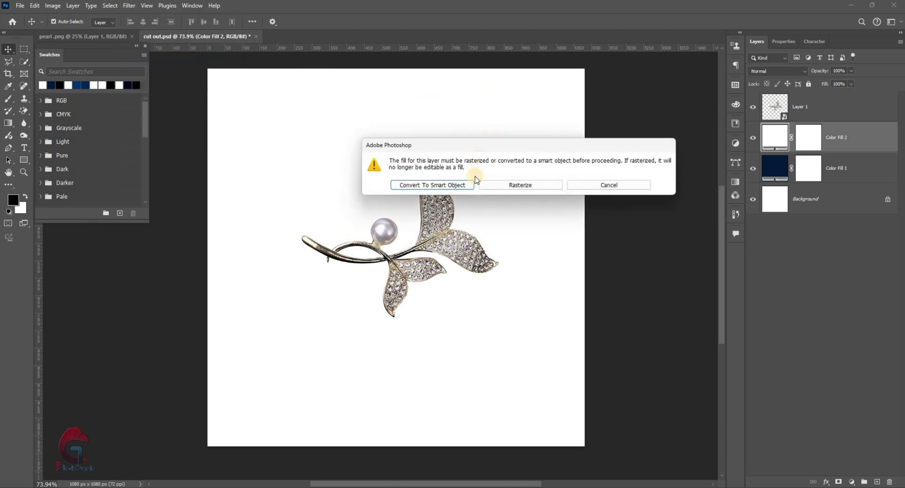
pyautogui.click(453, 189)
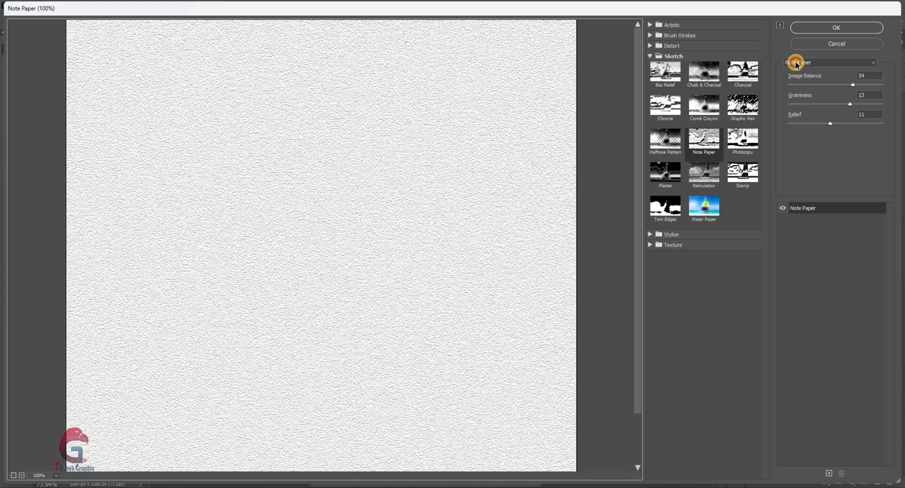
# - Apply Sketch > Note Paper with Image Balance 24, Graininess 13 and Relief 14
pyautogui.click(796, 64)
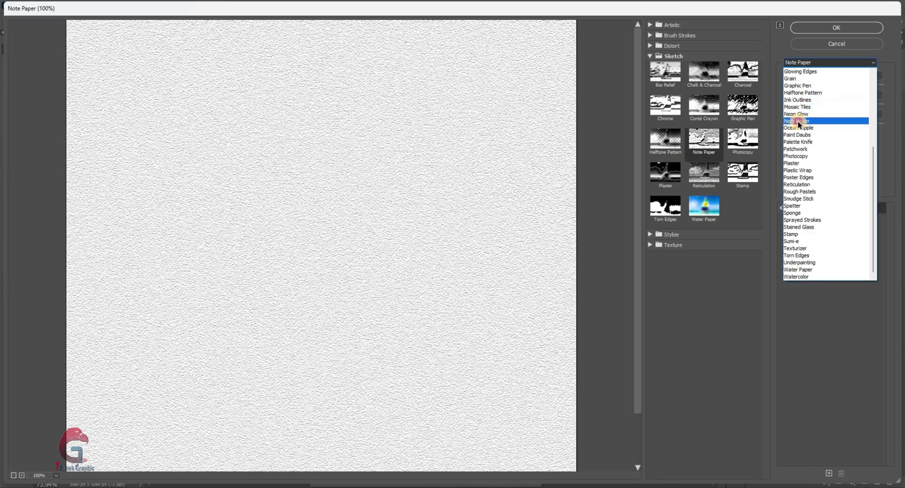
pyautogui.click(339, 156)
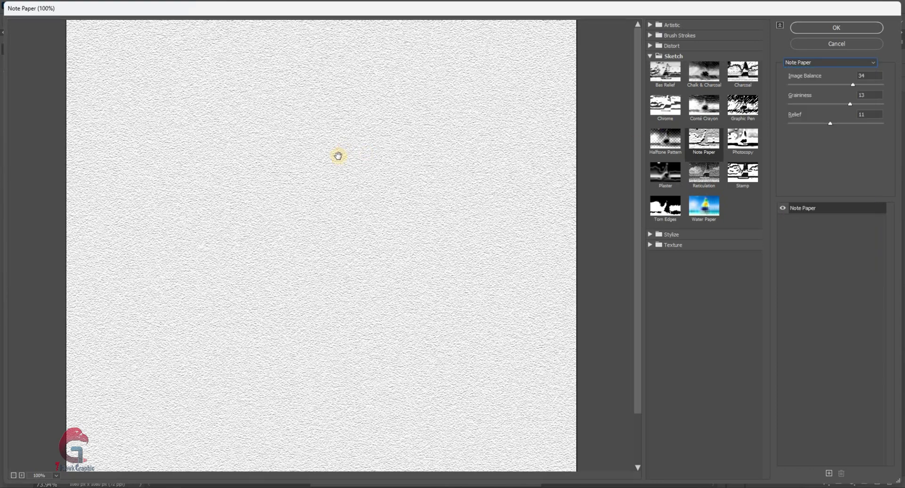
pyautogui.scroll(3, 351, 160)
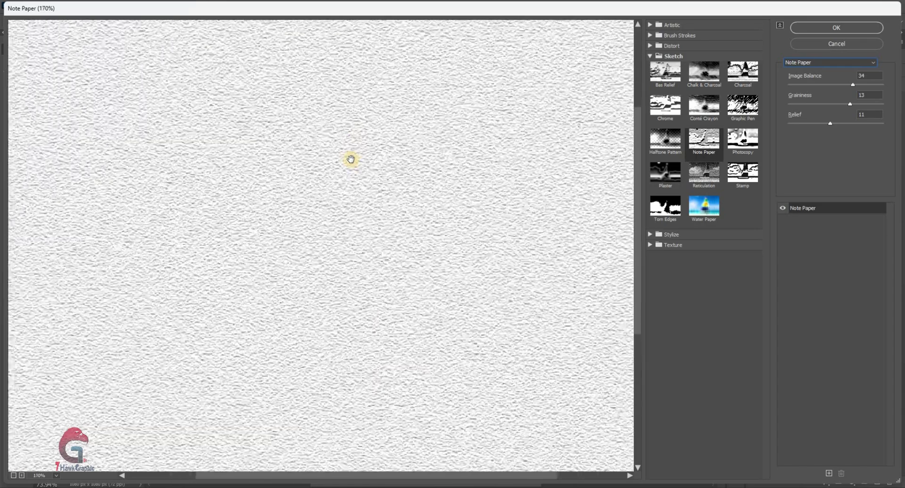
pyautogui.scroll(-2, 355, 160)
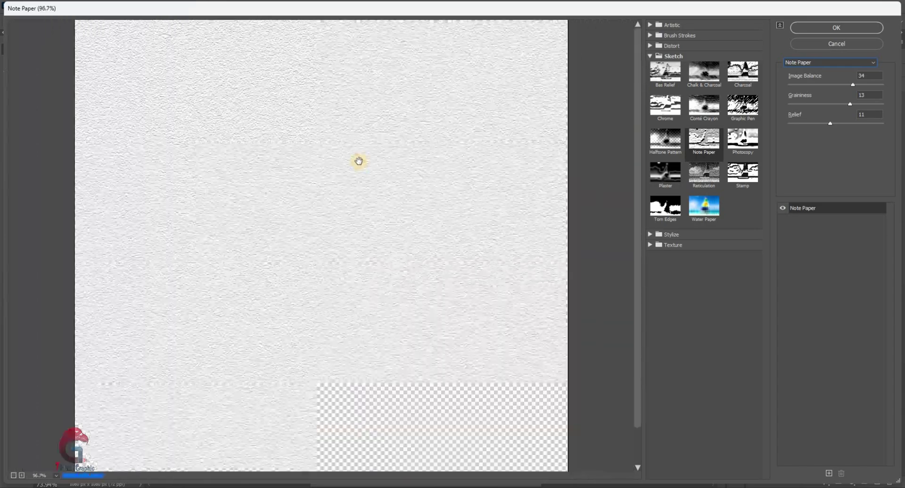
pyautogui.moveTo(859, 84)
pyautogui.mouseDown()
pyautogui.moveTo(843, 85)
pyautogui.moveTo(829, 104)
pyautogui.mouseUp()
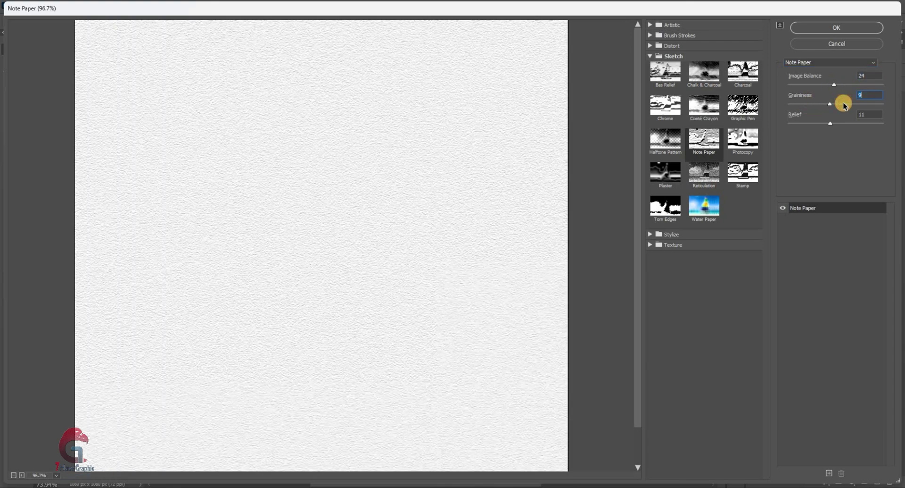
pyautogui.moveTo(853, 110); pyautogui.dragTo(829, 124)
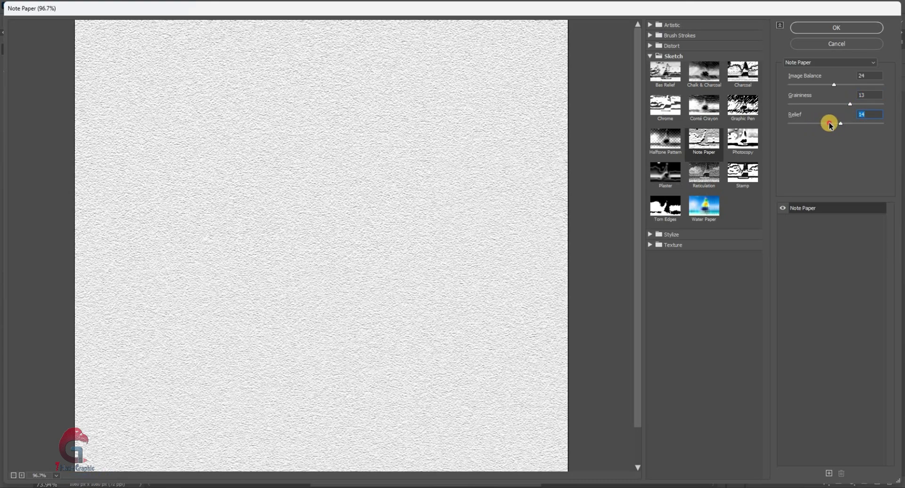
pyautogui.click(841, 29)
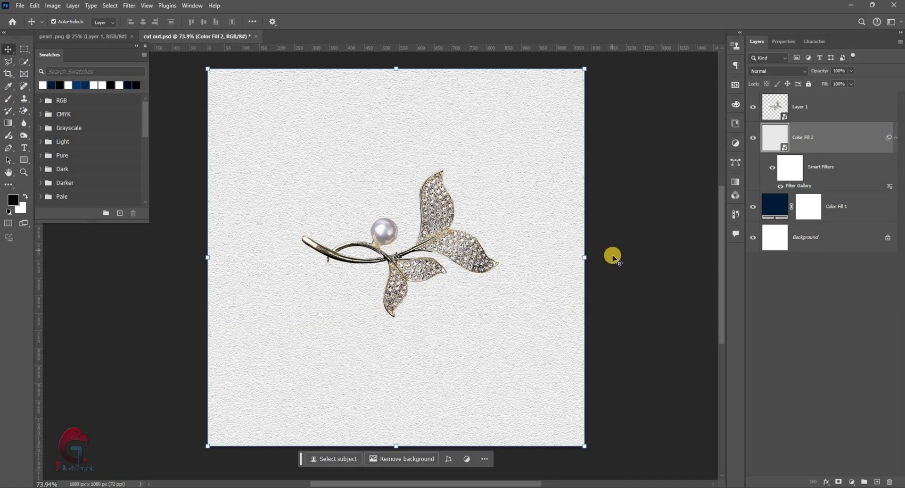
pyautogui.hotkey('ctrl', '0')
pyautogui.moveTo(828, 141); pyautogui.dragTo(828, 217)
pyautogui.click(842, 135)
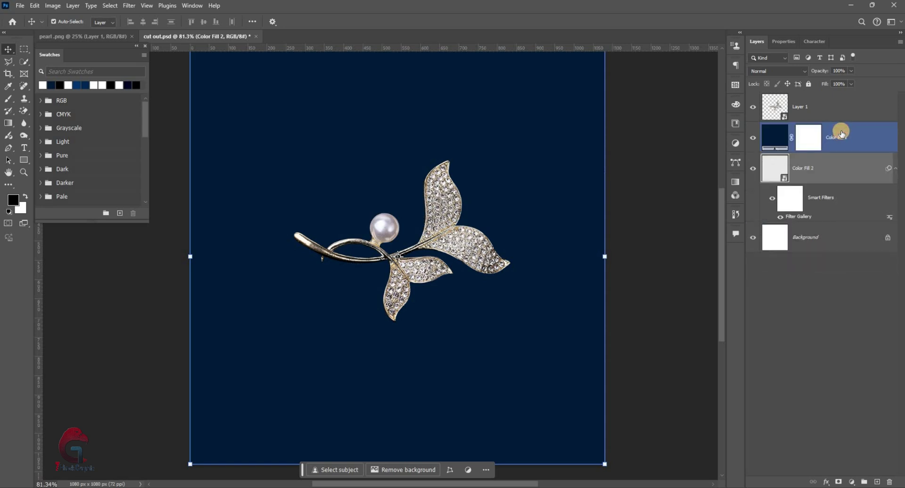
pyautogui.click(766, 97)
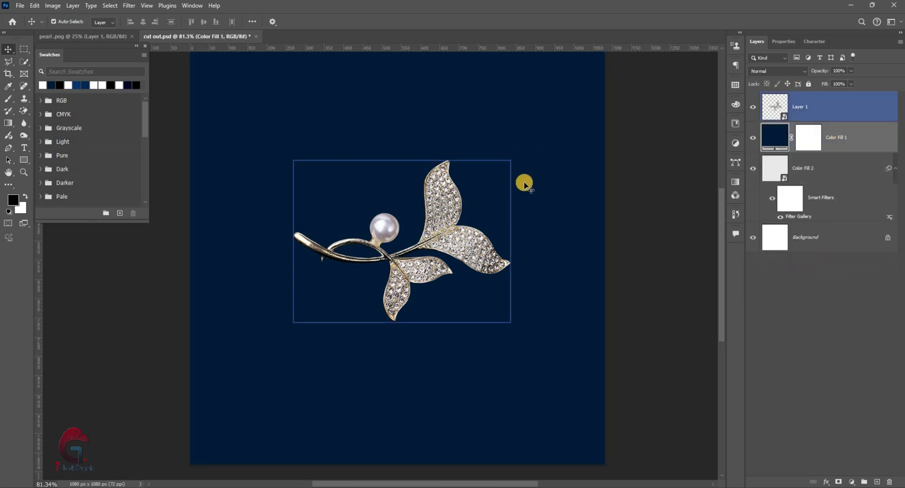
pyautogui.click(776, 173)
pyautogui.click(572, 137)
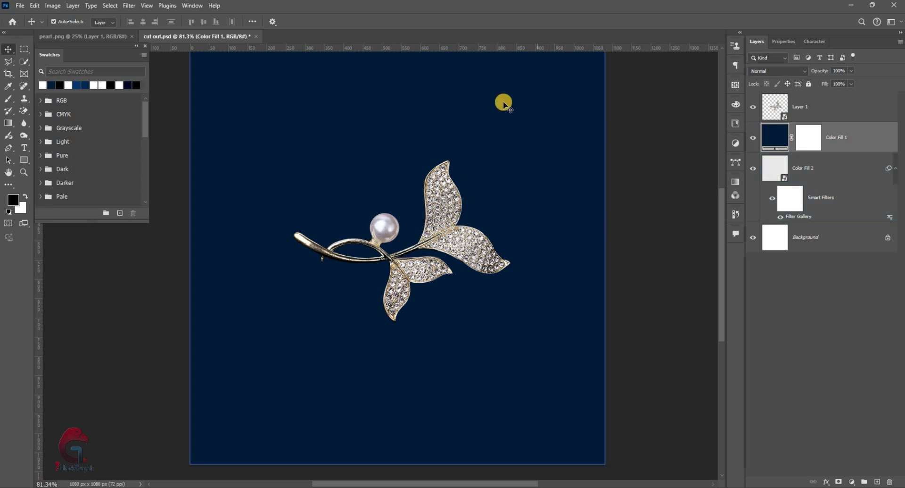
pyautogui.click(565, 152)
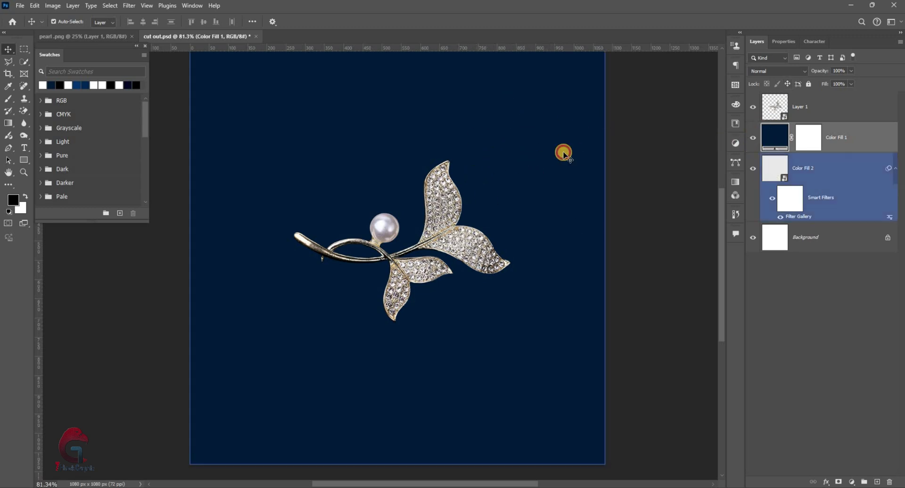
pyautogui.hotkey('ctrl', ',')
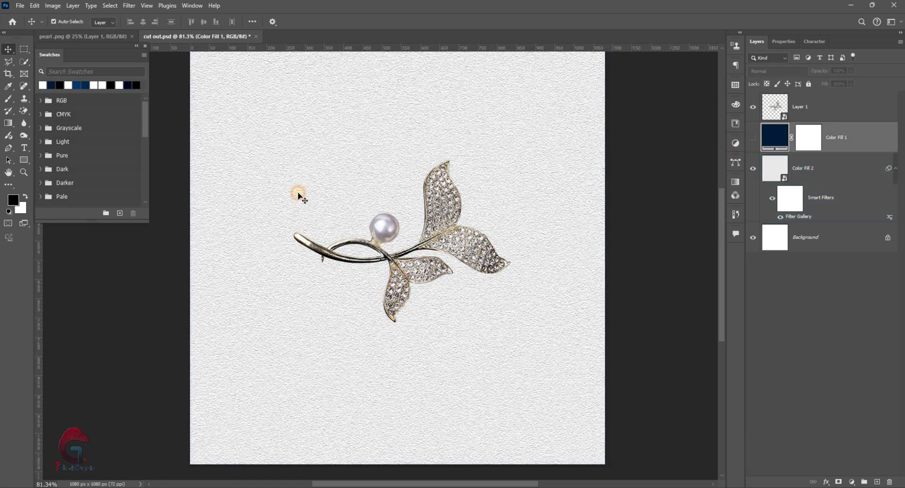
pyautogui.hotkey('ctrl', ',')
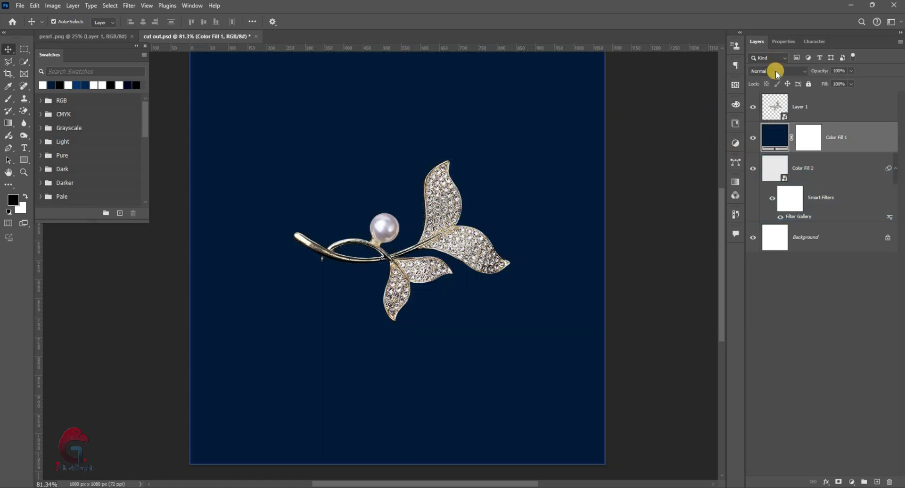
pyautogui.click(778, 71)
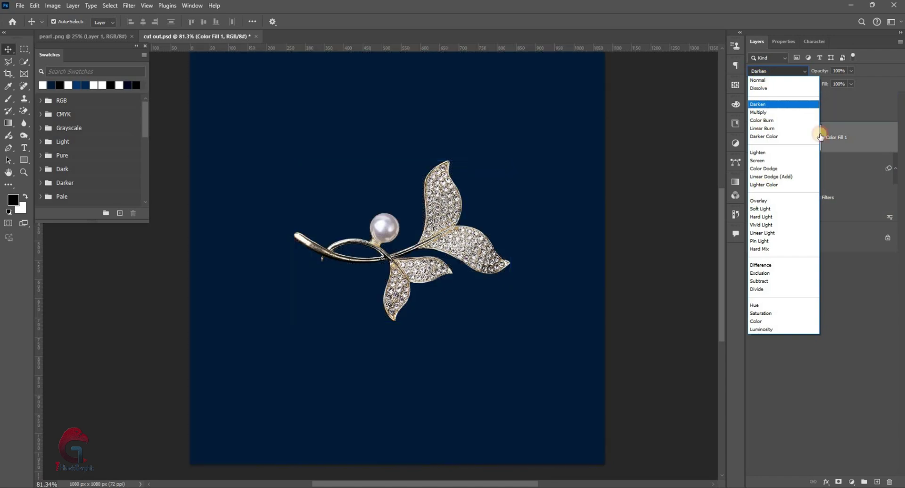
pyautogui.press('Escape')
pyautogui.moveTo(819, 172)
pyautogui.mouseDown()
pyautogui.moveTo(811, 123)
pyautogui.moveTo(775, 141)
pyautogui.mouseUp()
pyautogui.click(775, 71)
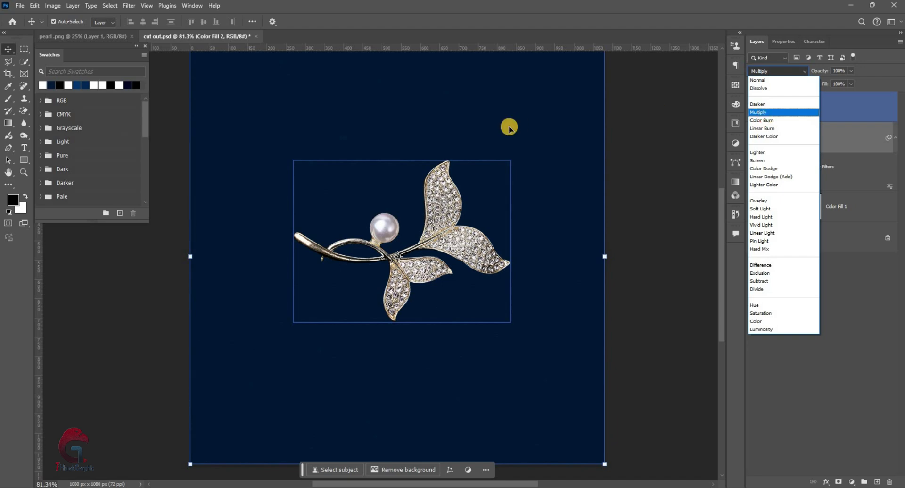
pyautogui.press('Return')
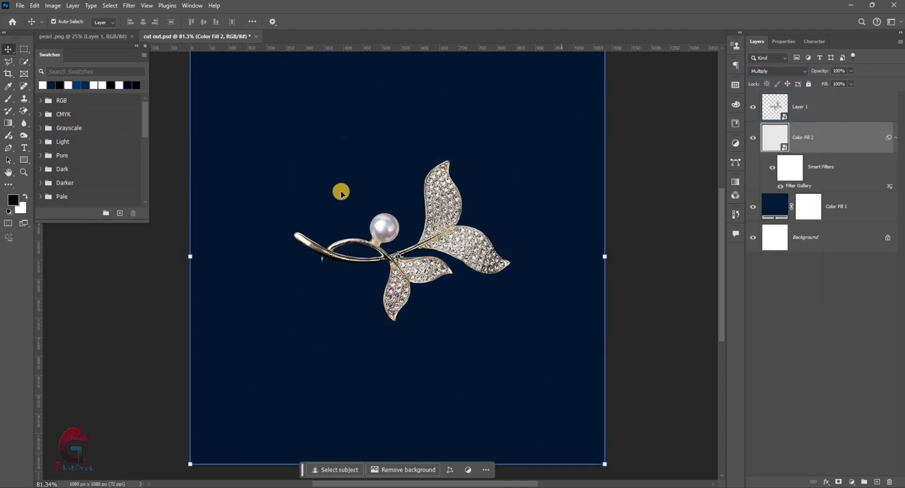
pyautogui.moveTo(391, 224); pyautogui.dragTo(343, 172)
pyautogui.press('v')
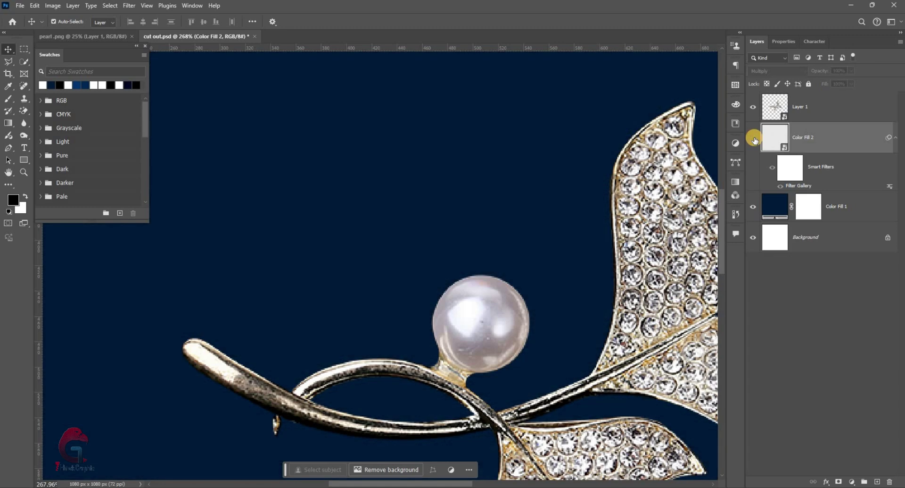
pyautogui.press('z')
pyautogui.moveTo(470, 200); pyautogui.dragTo(462, 200)
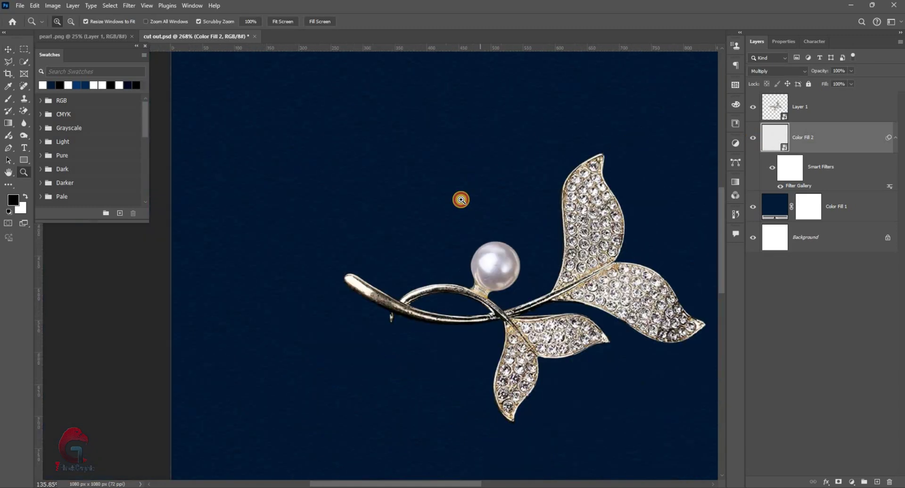
pyautogui.hotkey('ctrl', '0')
pyautogui.press('v')
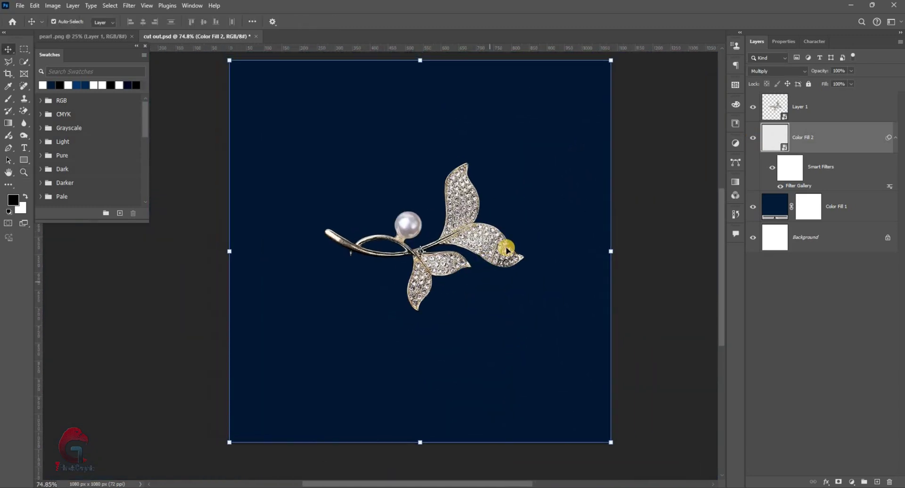
# - Hide the brooch layer and add a new empty layer above Color Fill 2
pyautogui.click(745, 116)
pyautogui.click(754, 107)
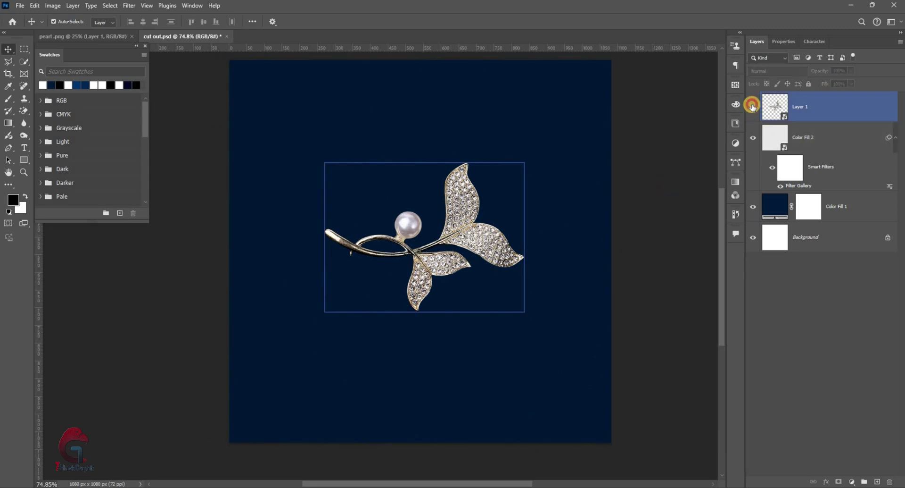
pyautogui.click(754, 106)
pyautogui.click(821, 138)
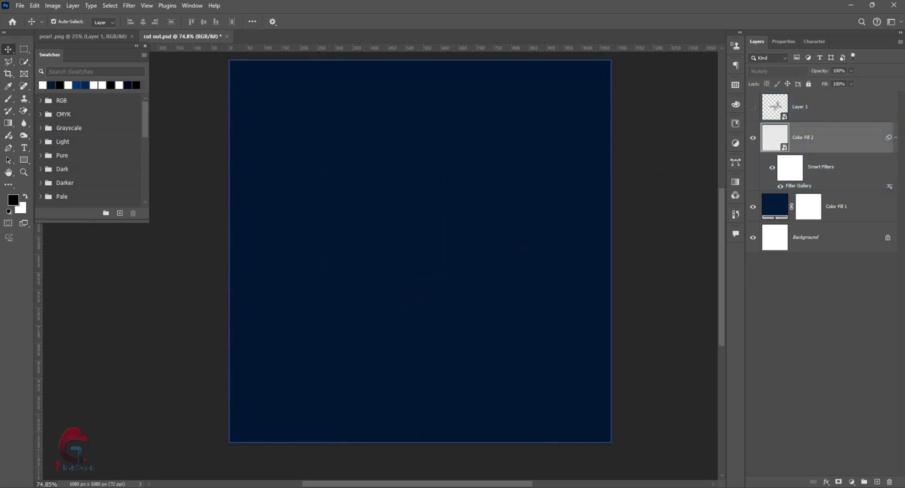
pyautogui.moveTo(856, 188); pyautogui.dragTo(877, 482)
# - Set the Pen tool to Shape mode with no fill
pyautogui.click(9, 148)
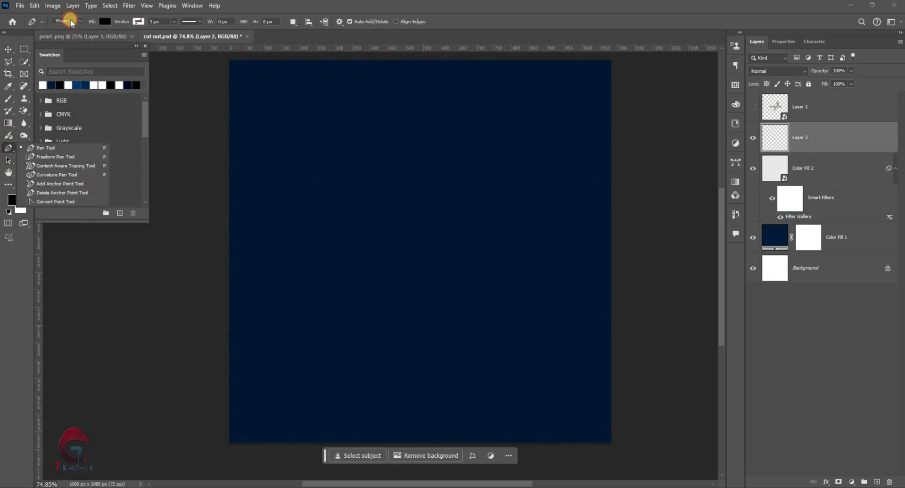
pyautogui.click(67, 21)
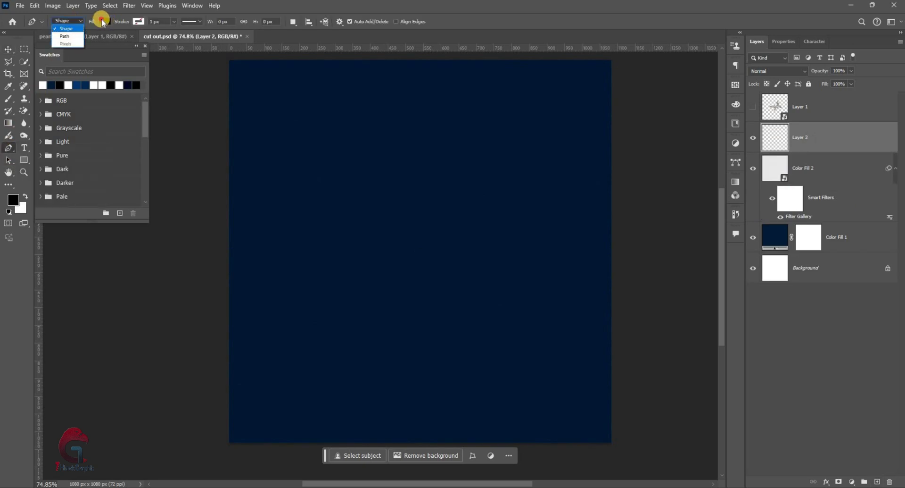
pyautogui.click(103, 22)
pyautogui.click(50, 39)
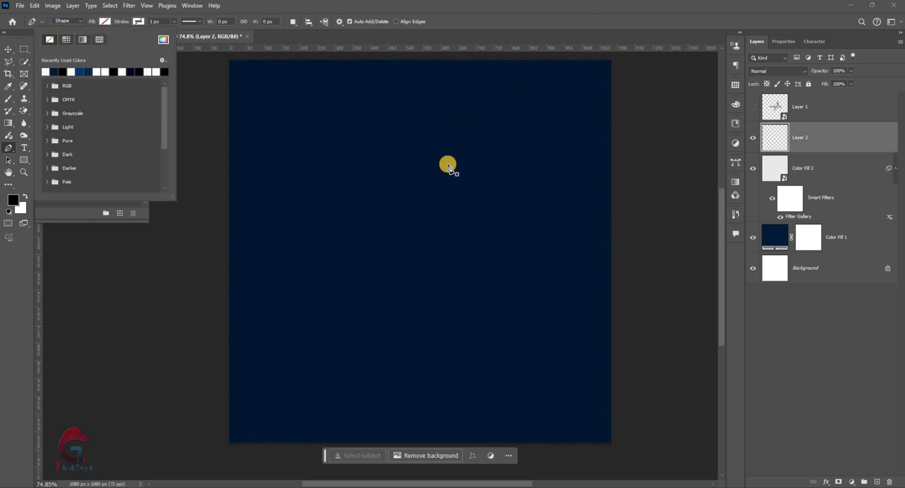
# - Draw a closed, rounded blob over the navy canvas and fill it with blue
pyautogui.click(371, 96)
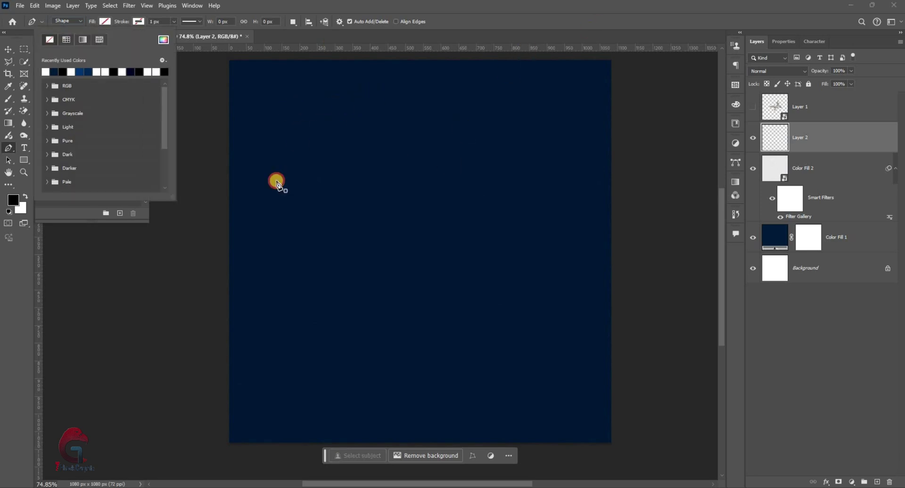
pyautogui.scroll(-2, 316, 162)
pyautogui.moveTo(280, 198); pyautogui.dragTo(275, 275)
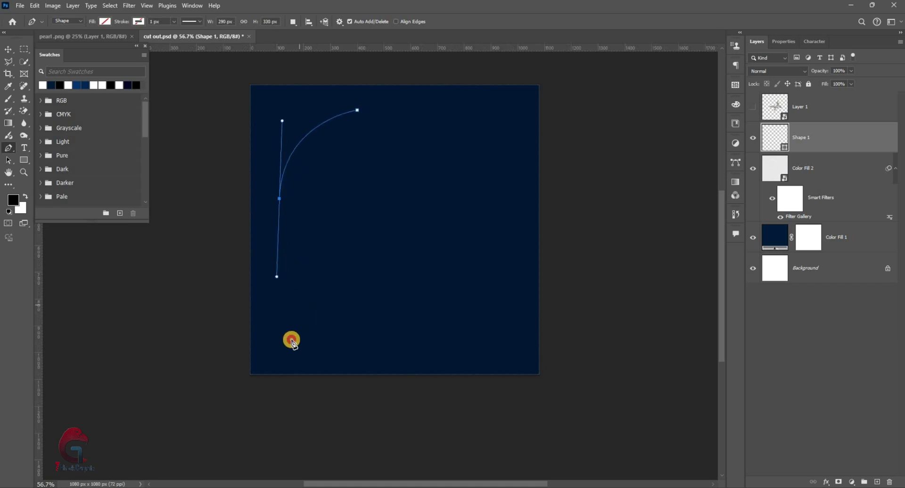
pyautogui.moveTo(294, 325); pyautogui.dragTo(277, 370)
pyautogui.moveTo(422, 341); pyautogui.dragTo(465, 294)
pyautogui.moveTo(513, 257); pyautogui.dragTo(555, 245)
pyautogui.moveTo(503, 131); pyautogui.dragTo(462, 143)
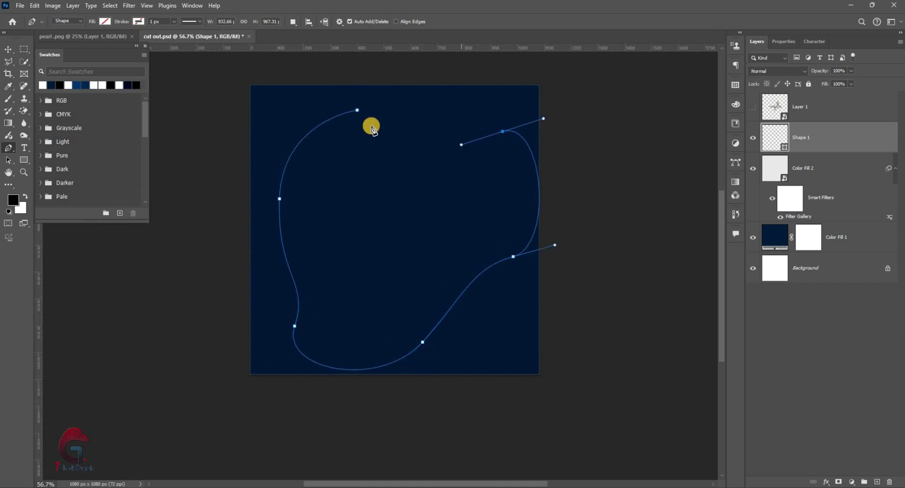
pyautogui.moveTo(357, 110); pyautogui.dragTo(307, 121)
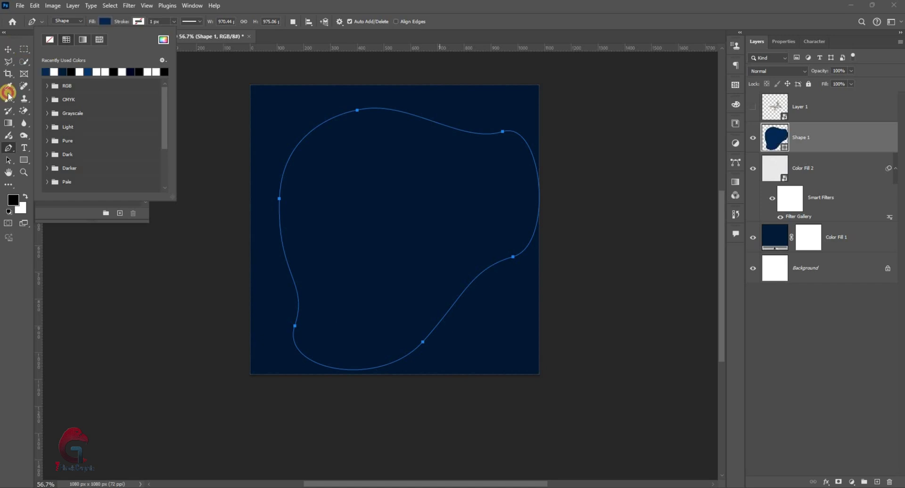
pyautogui.press('v')
pyautogui.click(380, 191)
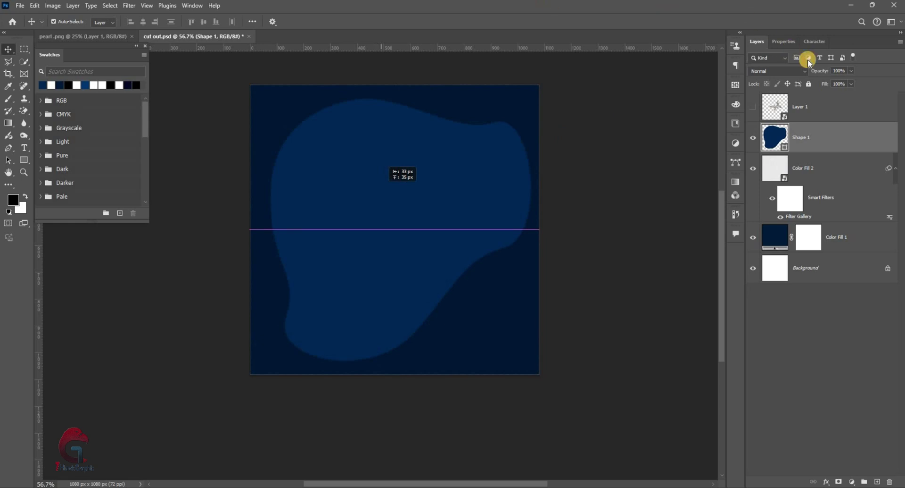
# - Open Shape 1's blending options and add a Normal-mode Inner Shadow
pyautogui.click(756, 139)
pyautogui.rightClick(788, 137)
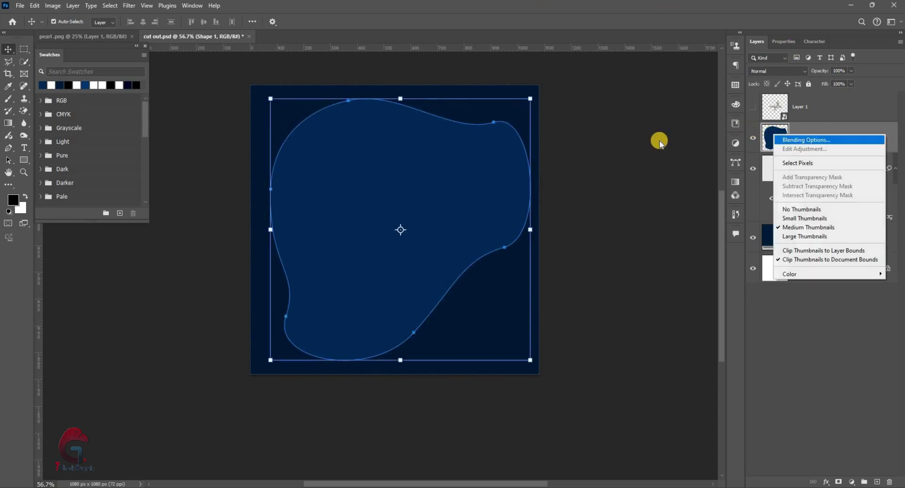
pyautogui.click(448, 156)
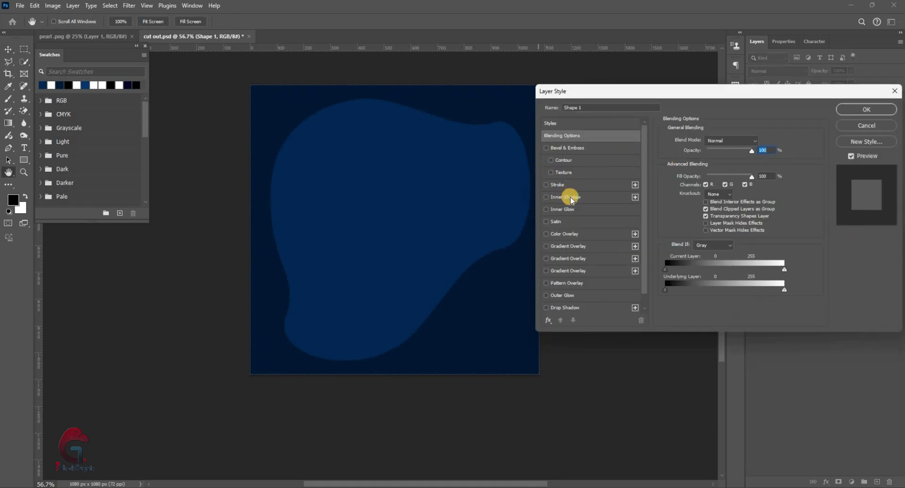
pyautogui.click(566, 197)
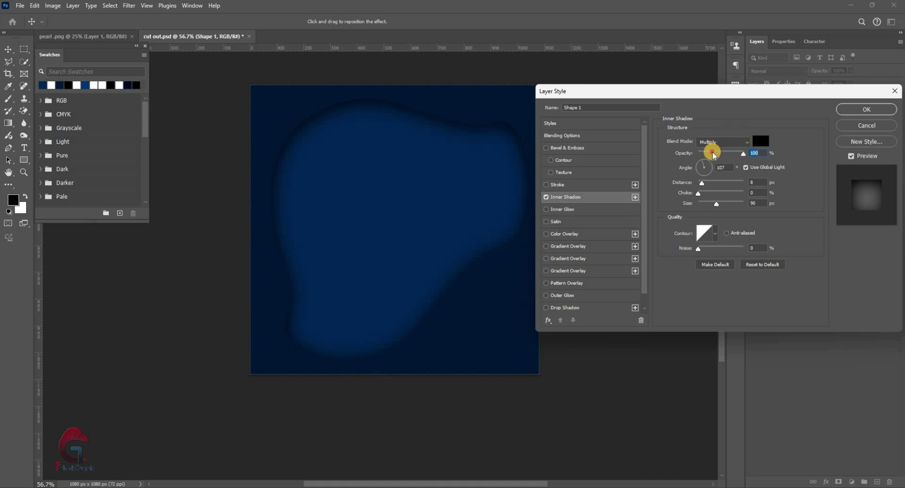
pyautogui.click(726, 141)
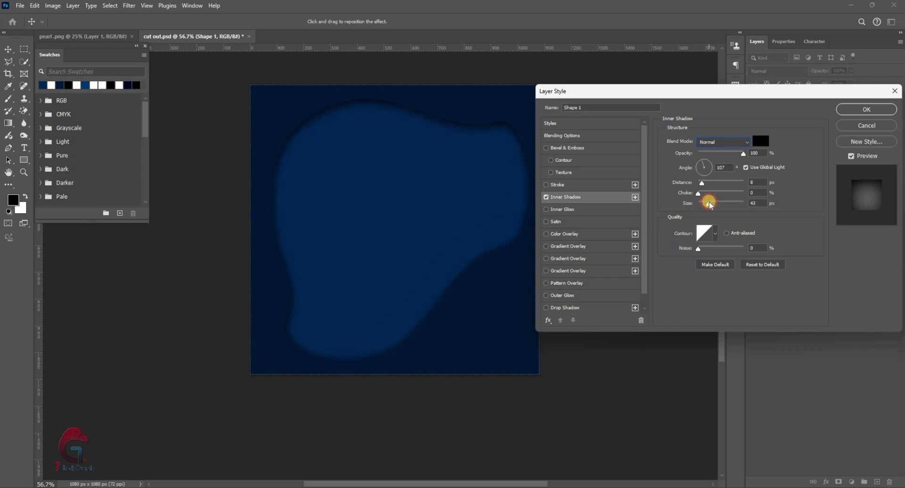
# - Tune the inner shadow size and distance toward 59 px size and 23 px distance
pyautogui.doubleClick(755, 203)
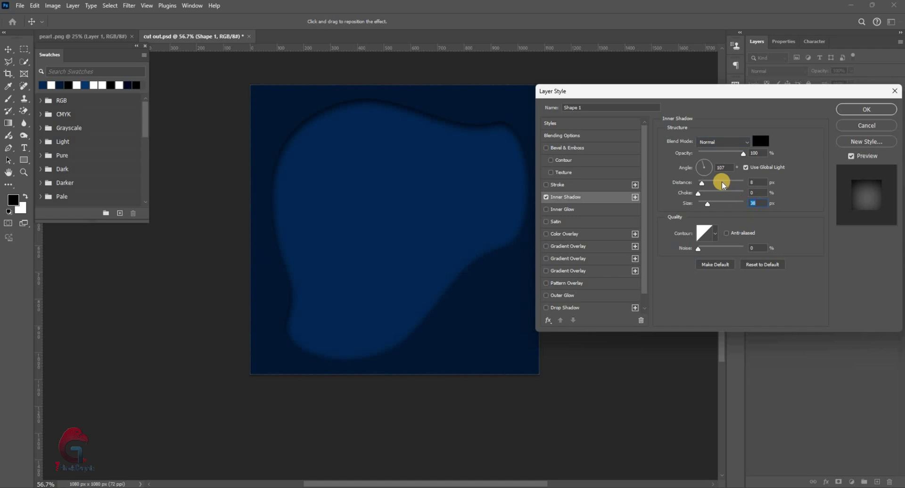
pyautogui.write('0')
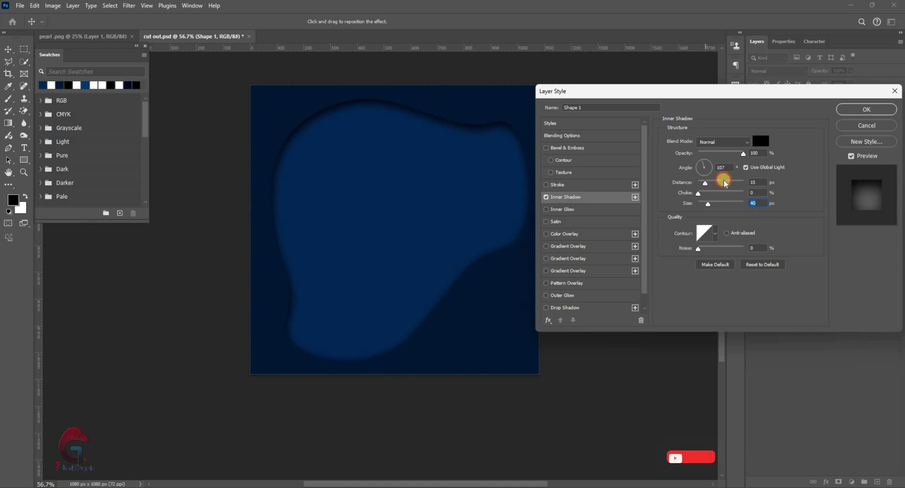
pyautogui.moveTo(707, 183); pyautogui.dragTo(723, 183)
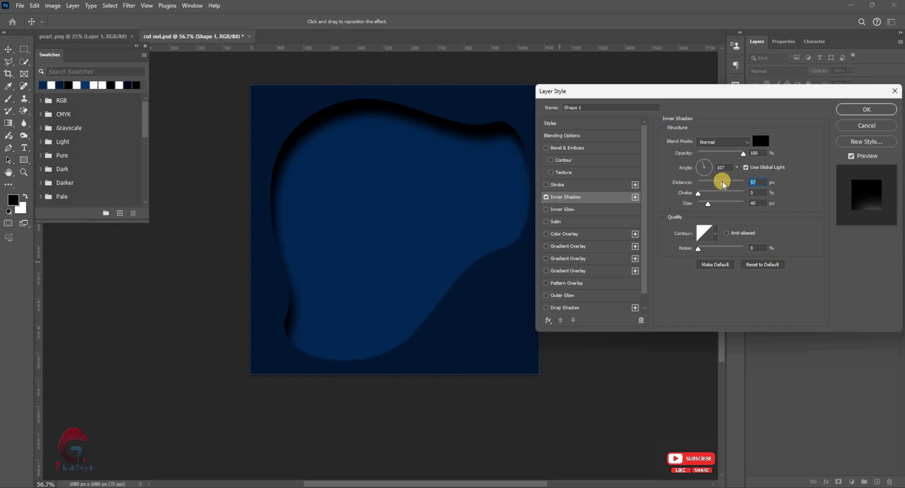
pyautogui.moveTo(715, 184); pyautogui.dragTo(698, 183)
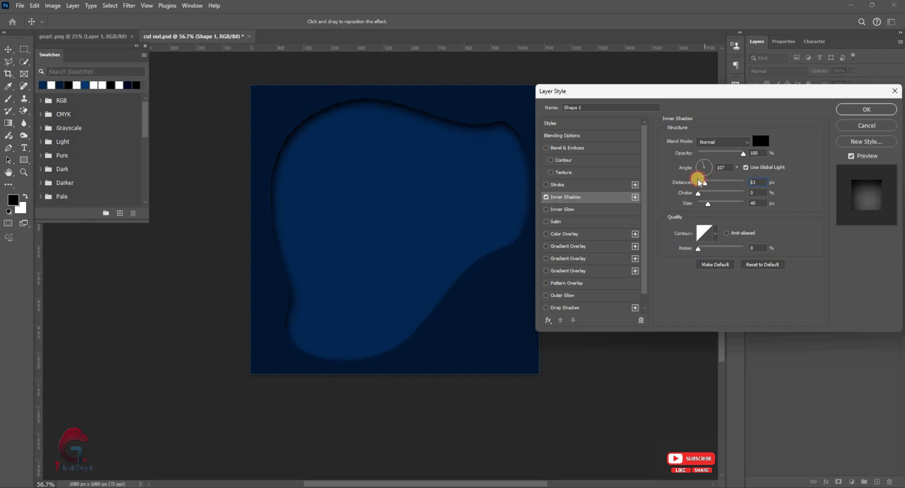
pyautogui.moveTo(707, 182); pyautogui.dragTo(712, 181)
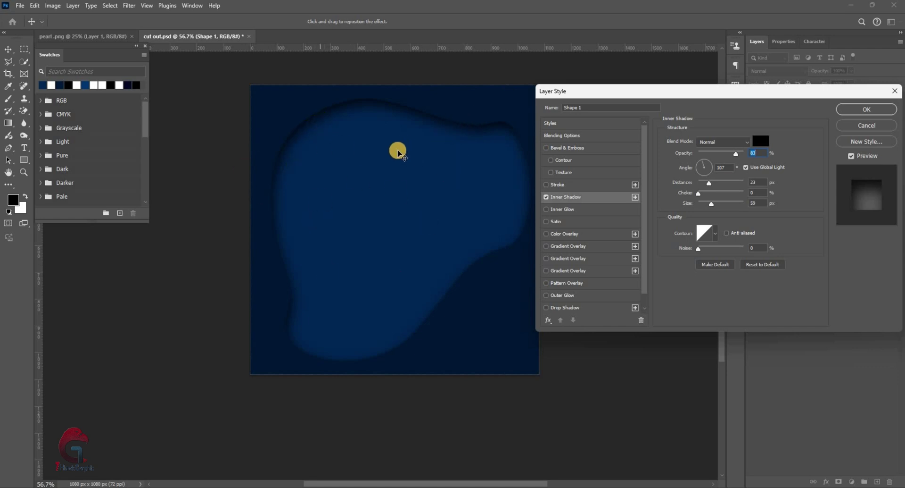
# - Add Bevel & Emboss with size 0, angle -45 and a Soft Light highlight at 82%
pyautogui.click(564, 149)
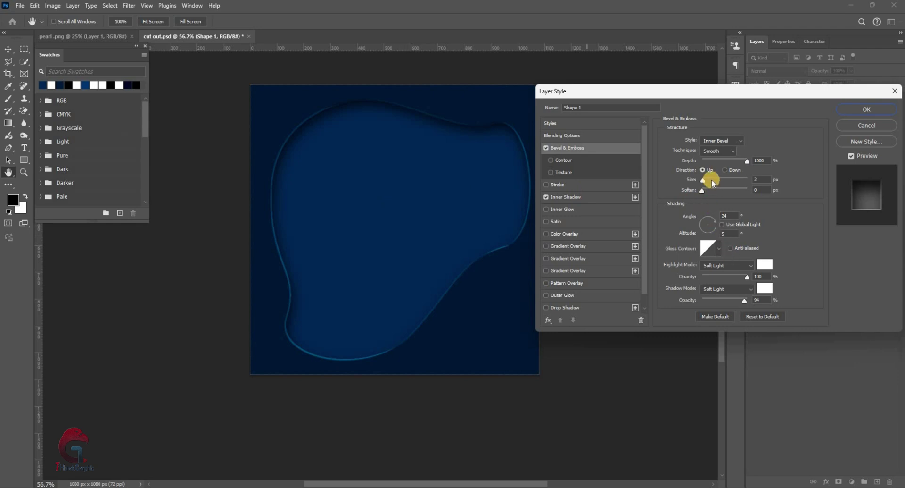
pyautogui.moveTo(696, 198); pyautogui.dragTo(693, 212)
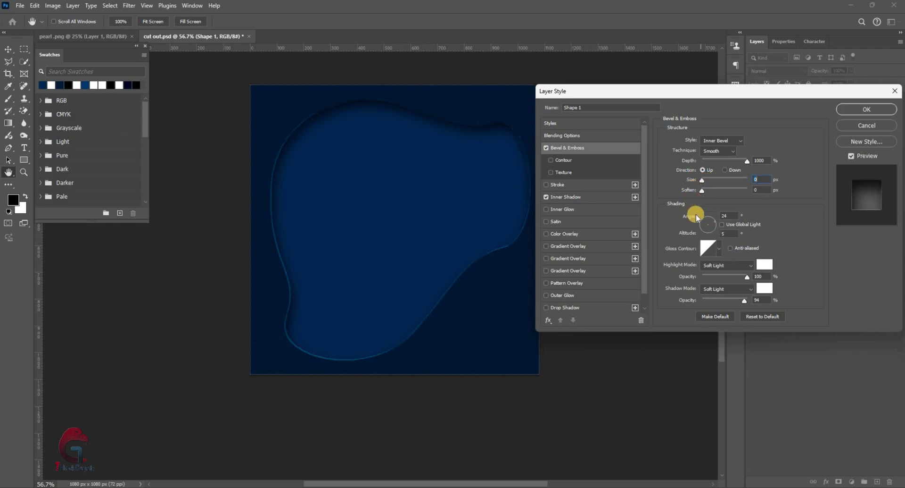
pyautogui.click(715, 232)
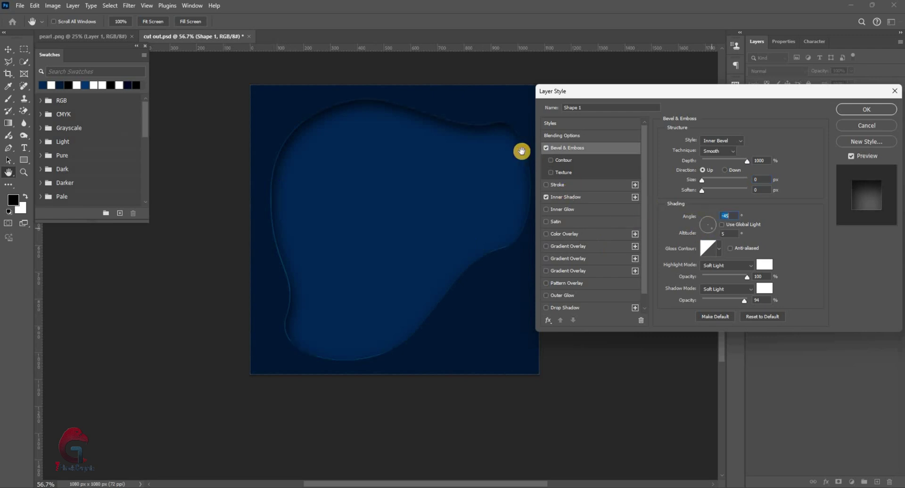
pyautogui.click(719, 265)
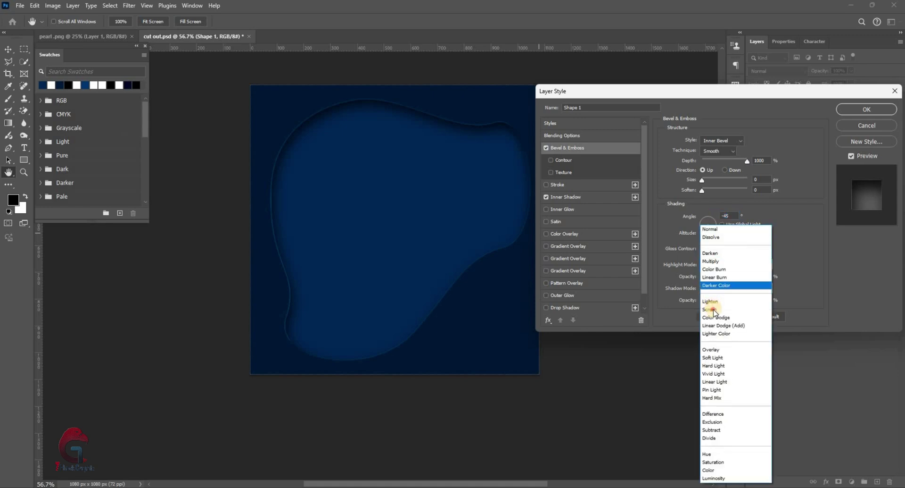
pyautogui.click(721, 304)
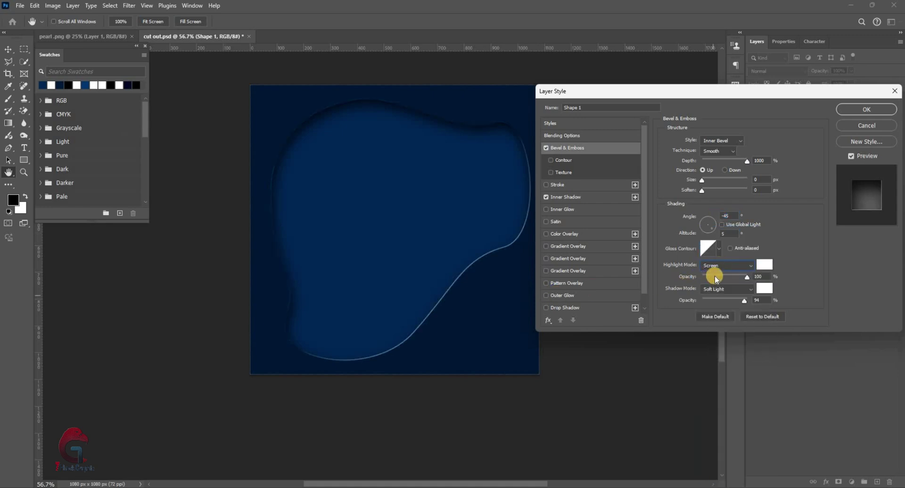
pyautogui.click(720, 266)
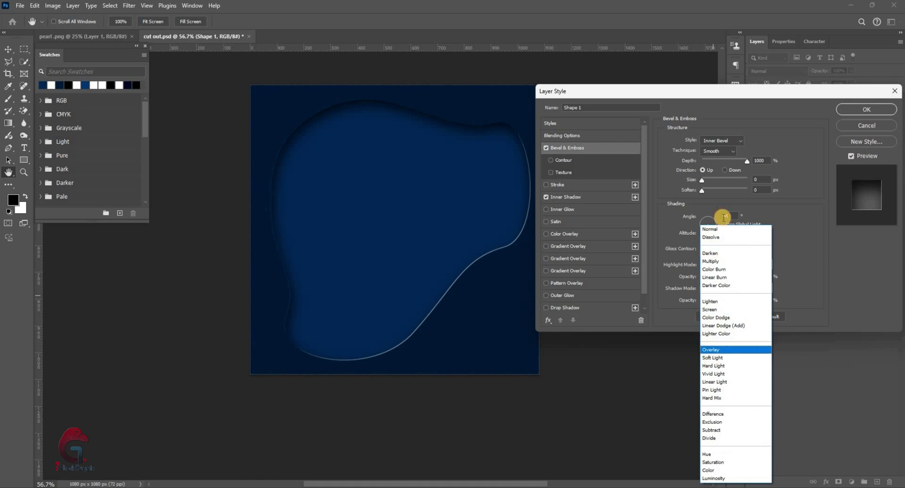
pyautogui.press('Return')
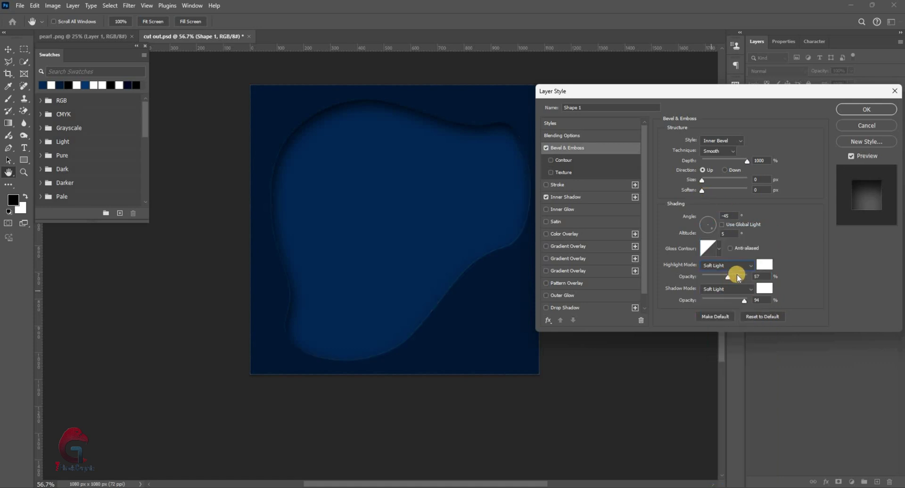
pyautogui.click(742, 276)
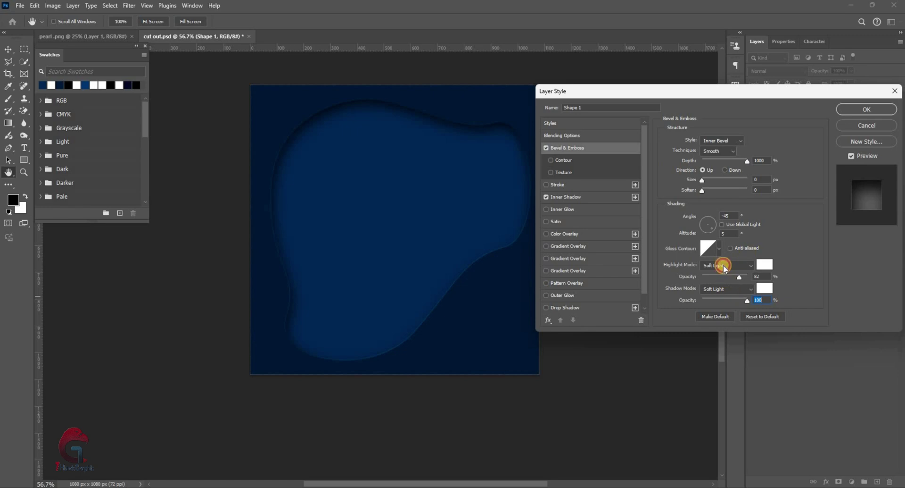
# - Set the bevel shadow to Soft Light at 100% and apply the layer style
pyautogui.click(726, 288)
pyautogui.click(714, 228)
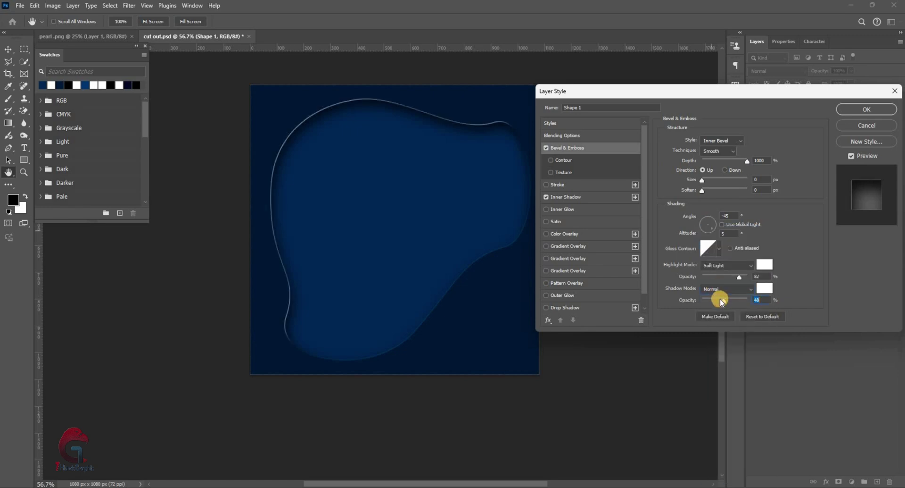
pyautogui.moveTo(720, 301); pyautogui.dragTo(716, 301)
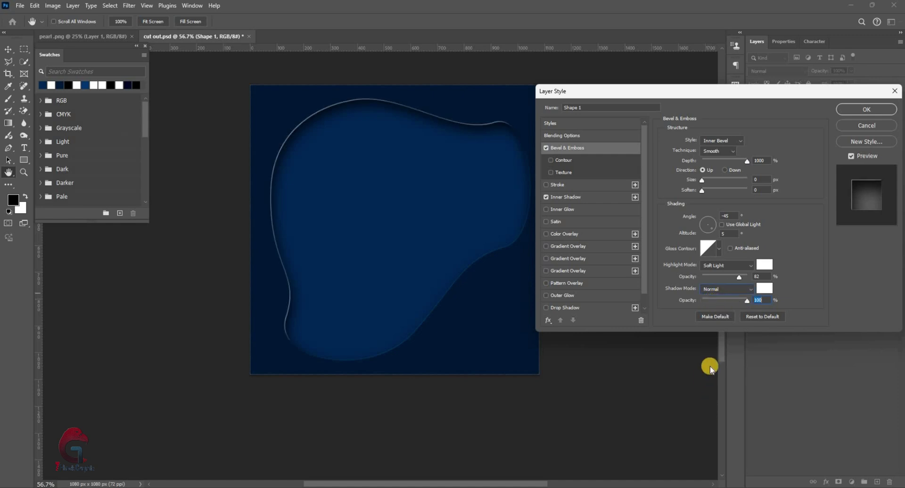
pyautogui.click(726, 265)
pyautogui.press('Return')
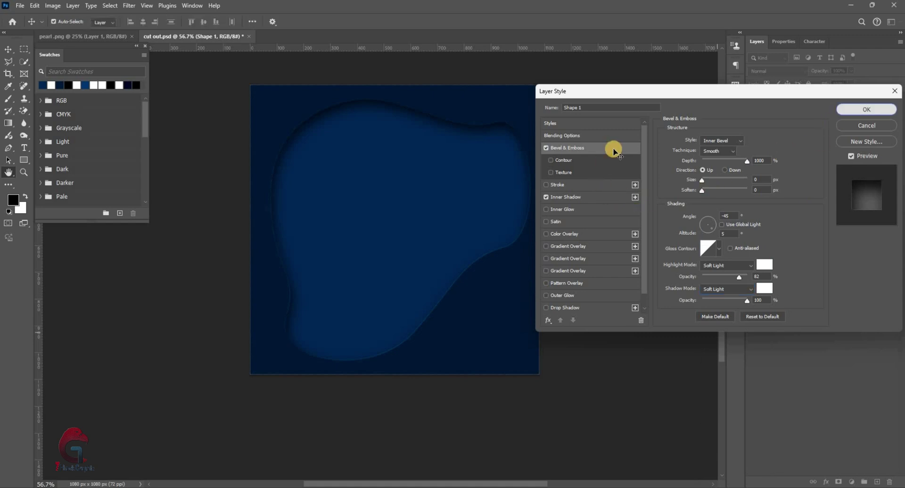
pyautogui.press('Return')
# - Create a new empty layer above Shape 1
pyautogui.press('v')
pyautogui.click(834, 130)
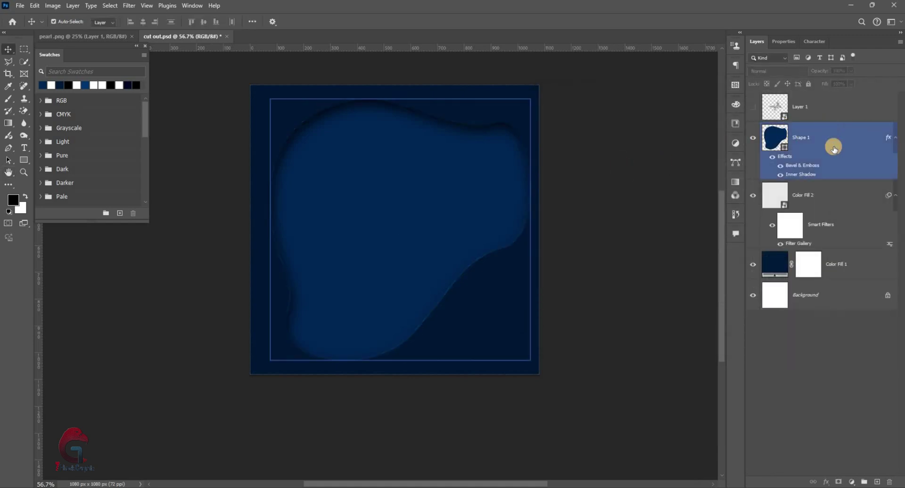
pyautogui.click(871, 138)
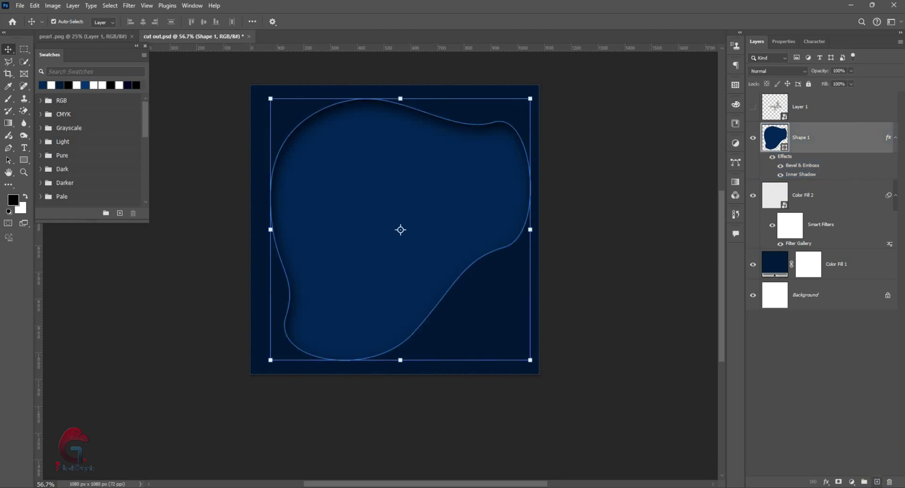
pyautogui.click(9, 138)
pyautogui.hotkey('ctrl', 'shift', 'alt', 'n')
# - Set up the curved Pen tool in Shape mode with no fill
pyautogui.click(8, 147)
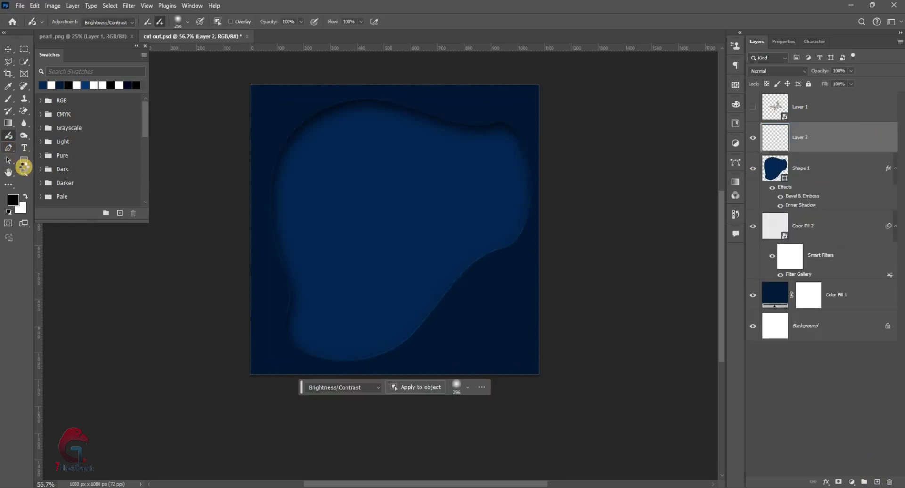
pyautogui.hotkey('shift', 'p')
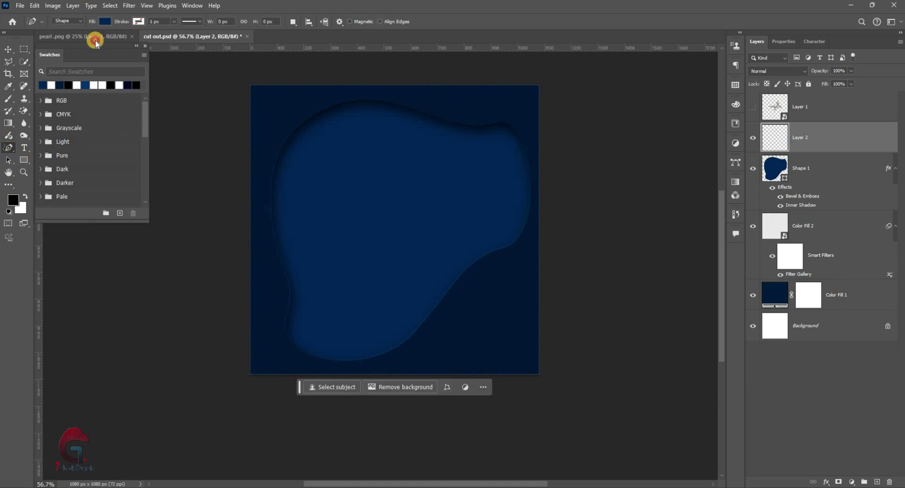
pyautogui.click(104, 21)
pyautogui.hotkey('shift', 'p')
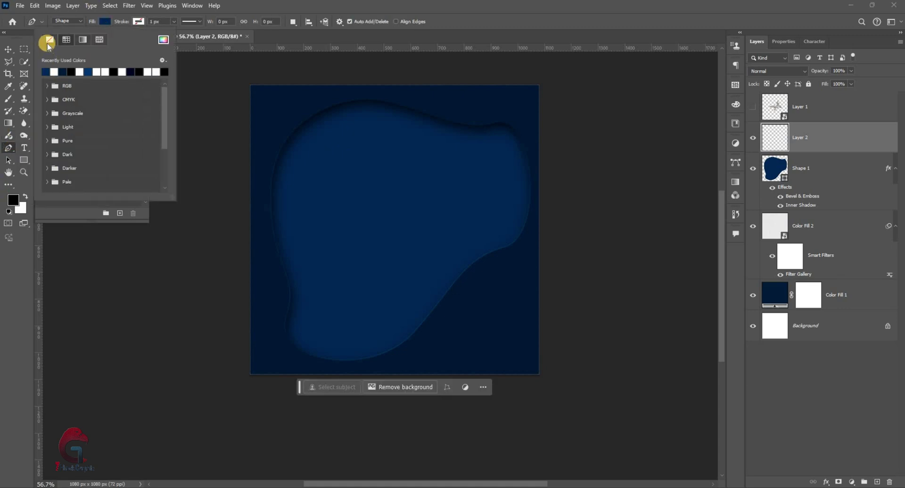
pyautogui.click(341, 121)
# - Draw a smaller closed blob inside Shape 1 and fill it with a blue swatch
pyautogui.moveTo(294, 198); pyautogui.dragTo(308, 248)
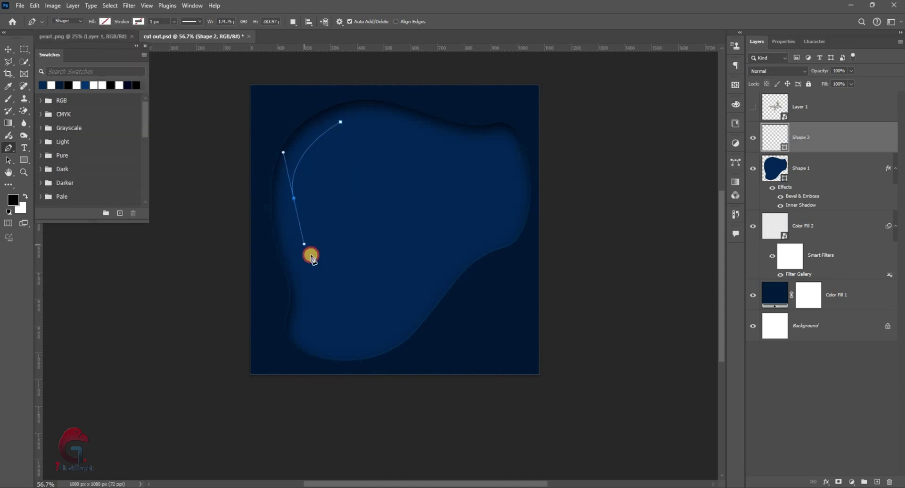
pyautogui.moveTo(340, 320); pyautogui.dragTo(337, 365)
pyautogui.moveTo(436, 268); pyautogui.dragTo(428, 212)
pyautogui.moveTo(488, 191); pyautogui.dragTo(514, 179)
pyautogui.moveTo(441, 142); pyautogui.dragTo(389, 157)
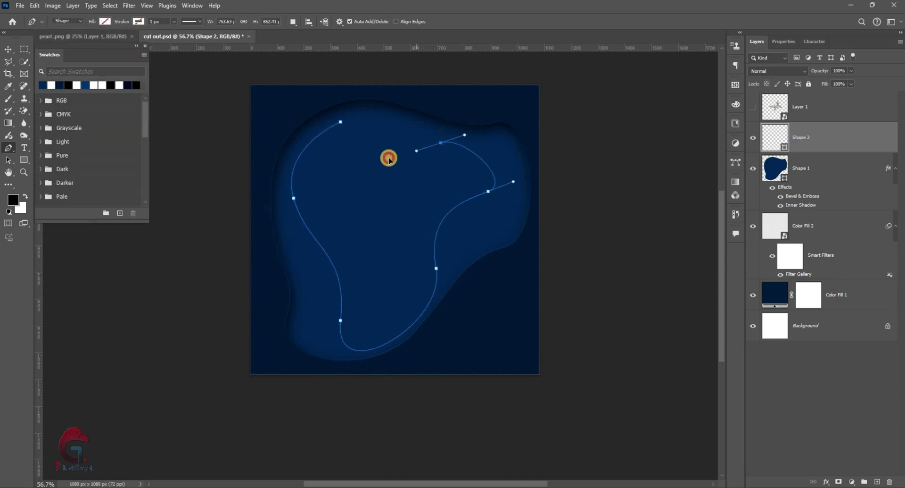
pyautogui.moveTo(290, 132); pyautogui.dragTo(293, 128)
pyautogui.click(138, 21)
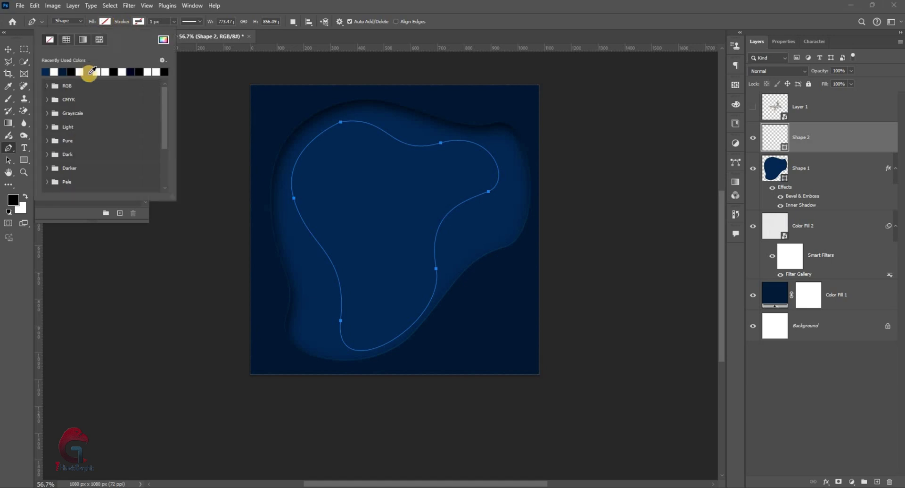
pyautogui.click(88, 72)
# - Copy Shape 1's Bevel & Emboss and Inner Shadow effects onto Shape 2
pyautogui.press('v')
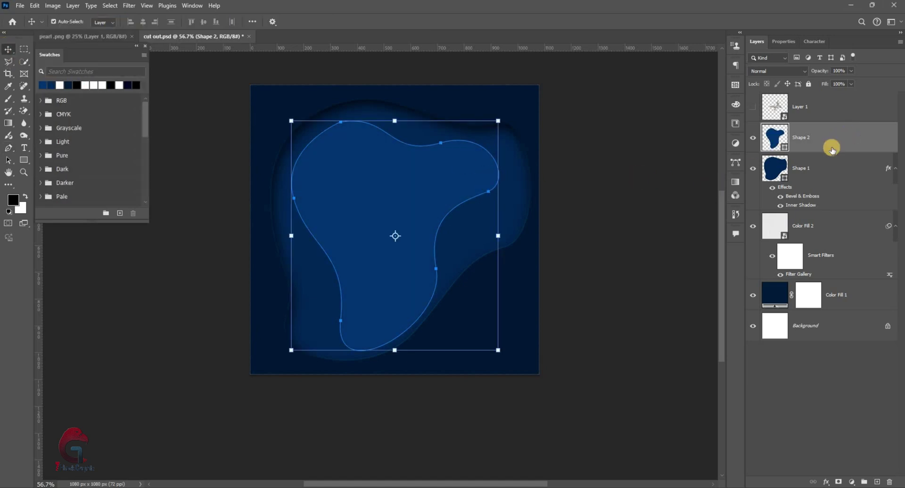
pyautogui.click(408, 223)
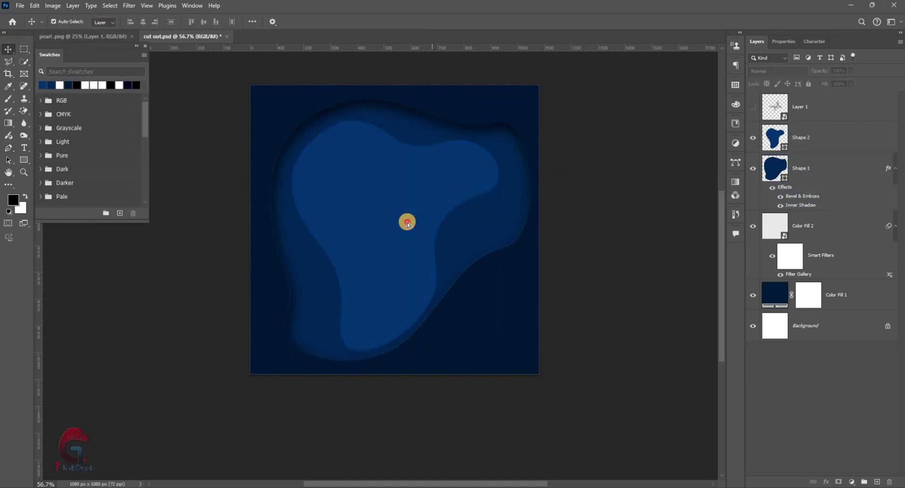
pyautogui.click(755, 147)
pyautogui.keyDown('ctrl'); pyautogui.click(748, 163); pyautogui.keyUp('ctrl')
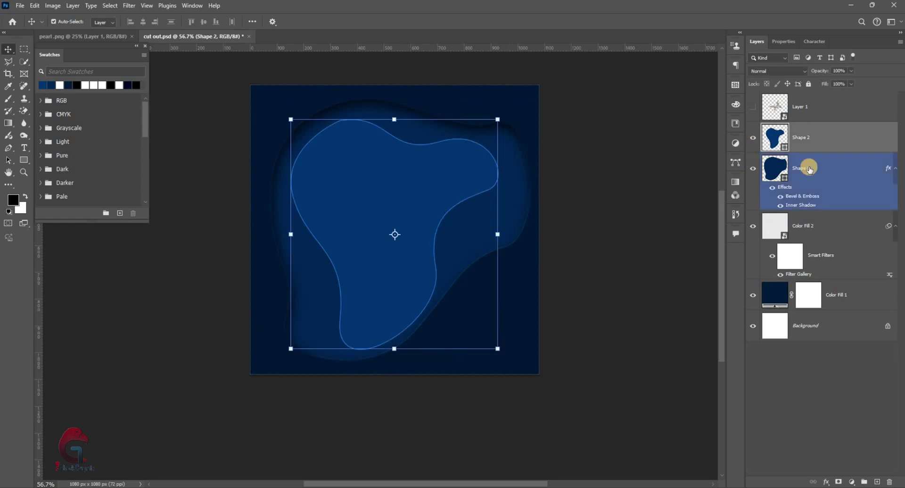
pyautogui.keyDown('ctrl'); pyautogui.click(788, 193); pyautogui.keyUp('ctrl')
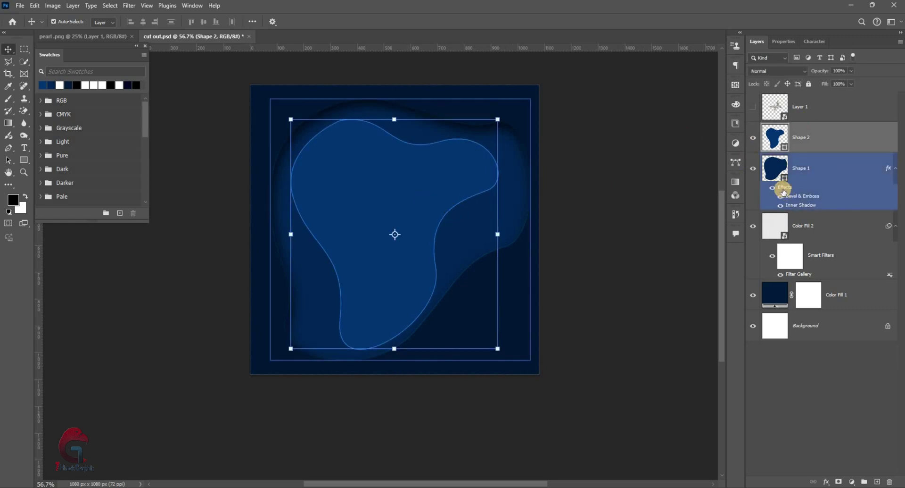
pyautogui.keyDown('ctrl'); pyautogui.click(782, 137); pyautogui.keyUp('ctrl')
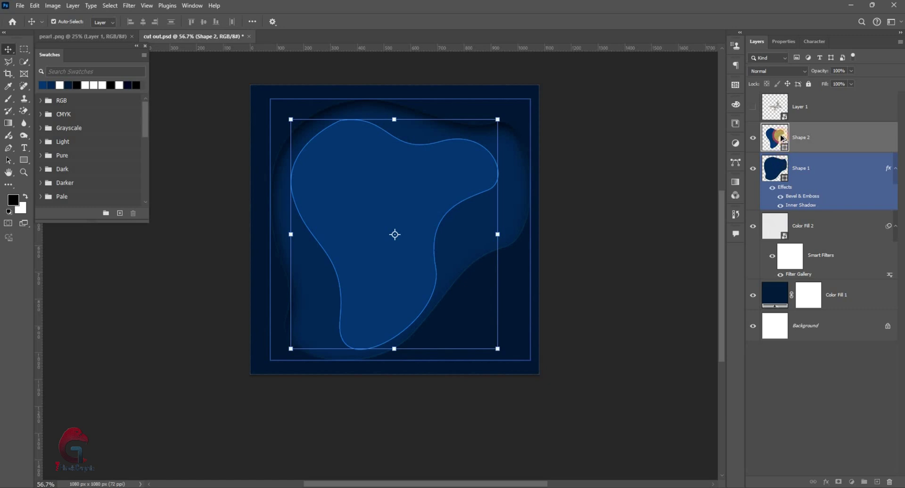
pyautogui.moveTo(785, 144); pyautogui.dragTo(485, 196)
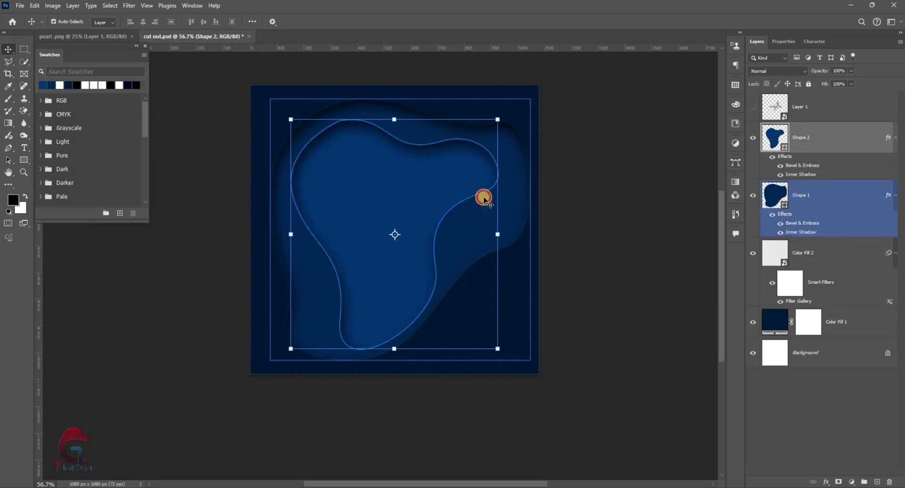
pyautogui.click(440, 141)
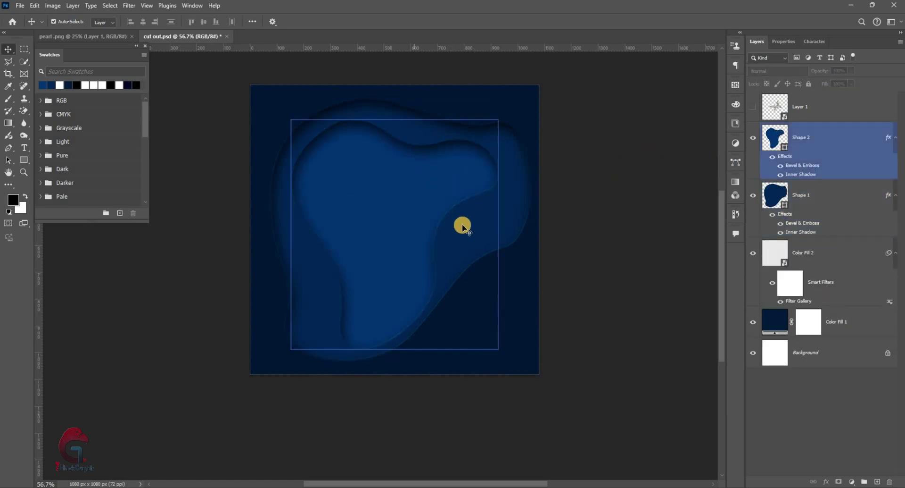
# - Rotate the outer blob about 13 degrees and commit, then reselect Shape 2
pyautogui.click(761, 132)
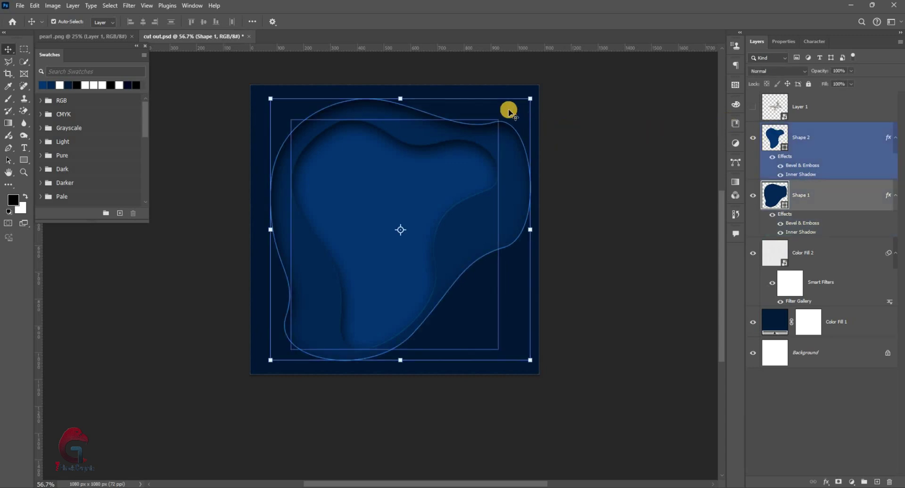
pyautogui.moveTo(533, 132); pyautogui.dragTo(428, 168)
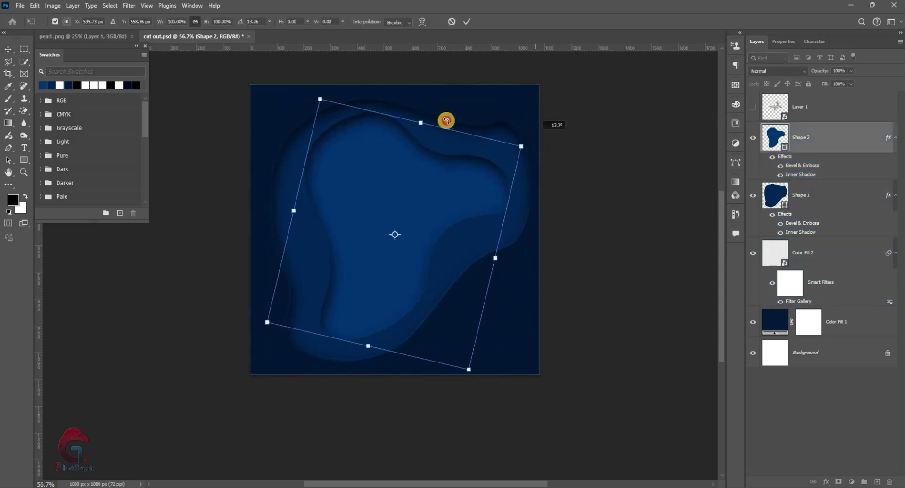
pyautogui.press('Return')
pyautogui.scroll(2, 426, 239)
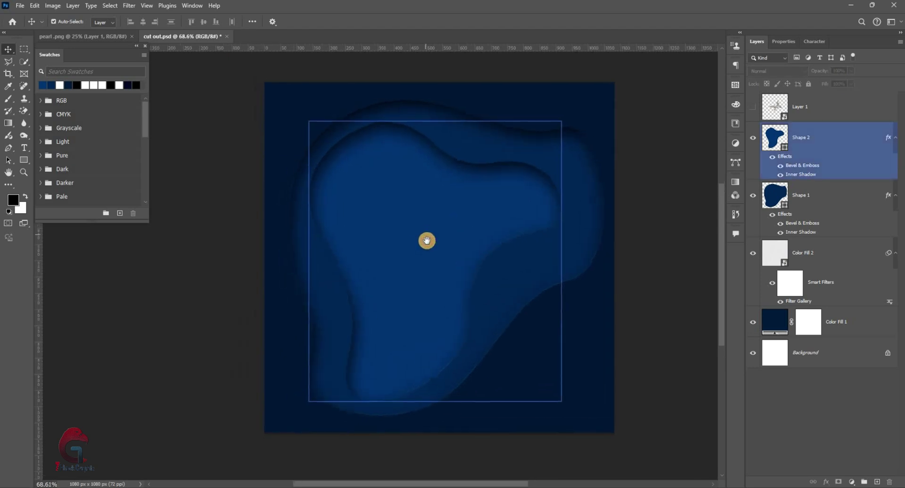
pyautogui.click(795, 179)
pyautogui.click(787, 149)
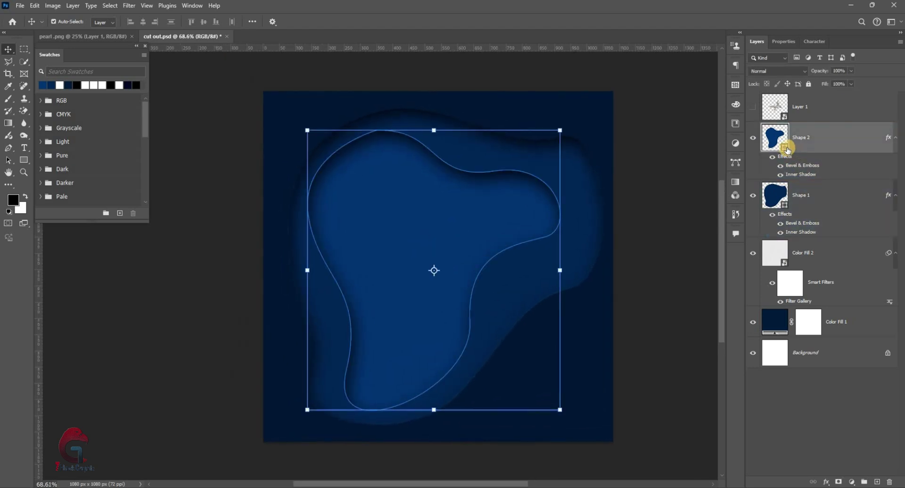
# - Adjust the inner shadow angle in Shape 2's layer style and apply it
pyautogui.doubleClick(783, 144)
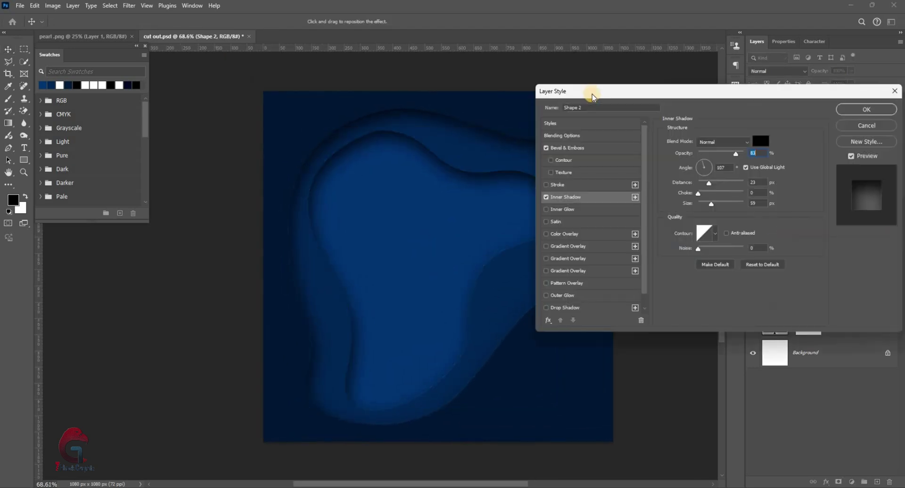
pyautogui.click(760, 156)
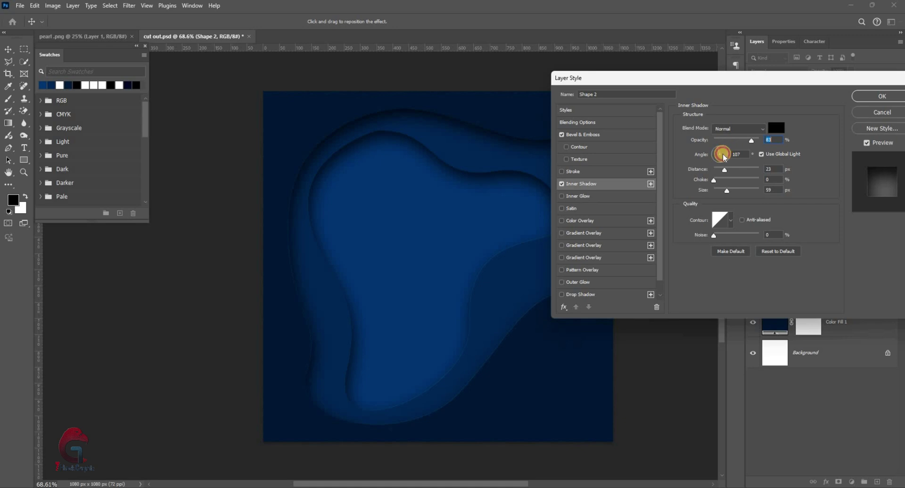
pyautogui.moveTo(452, 176)
pyautogui.mouseDown()
pyautogui.moveTo(400, 192)
pyautogui.moveTo(459, 194)
pyautogui.moveTo(486, 146)
pyautogui.mouseUp()
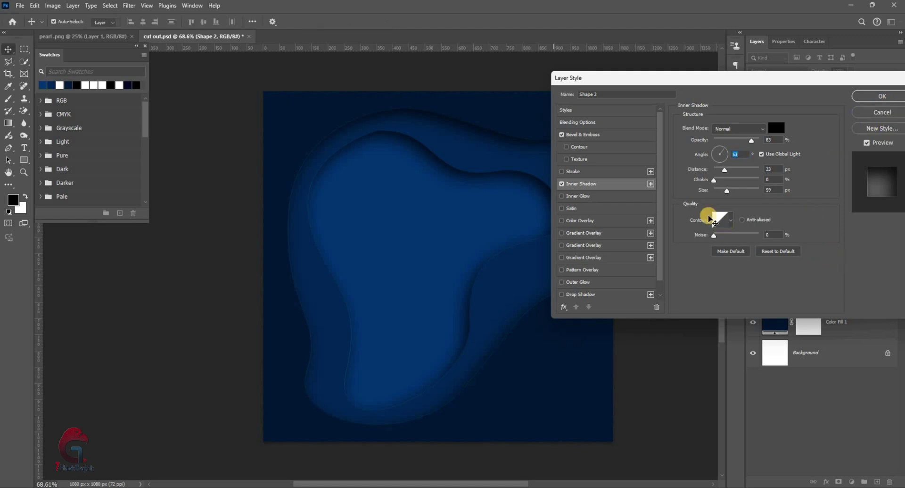
pyautogui.press('Return')
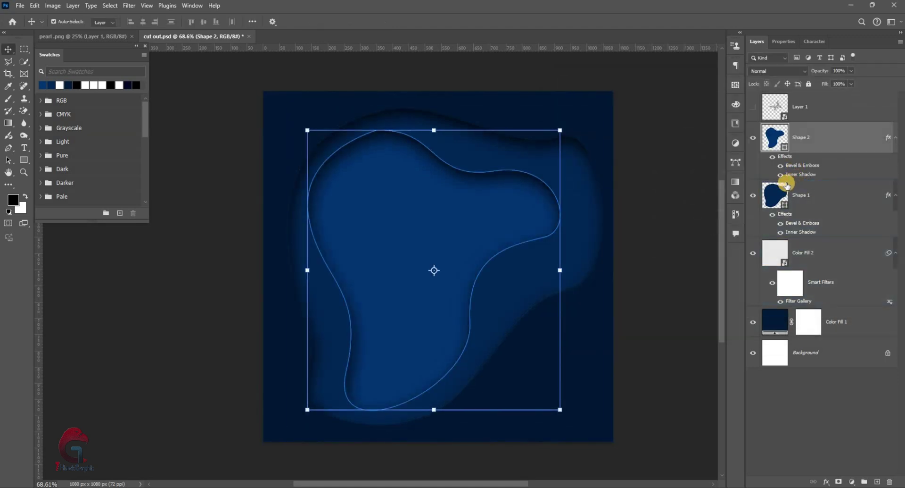
# - Retune Shape 2's inner shadow to angle 123°, distance 47 px, size 65 px
pyautogui.doubleClick(787, 134)
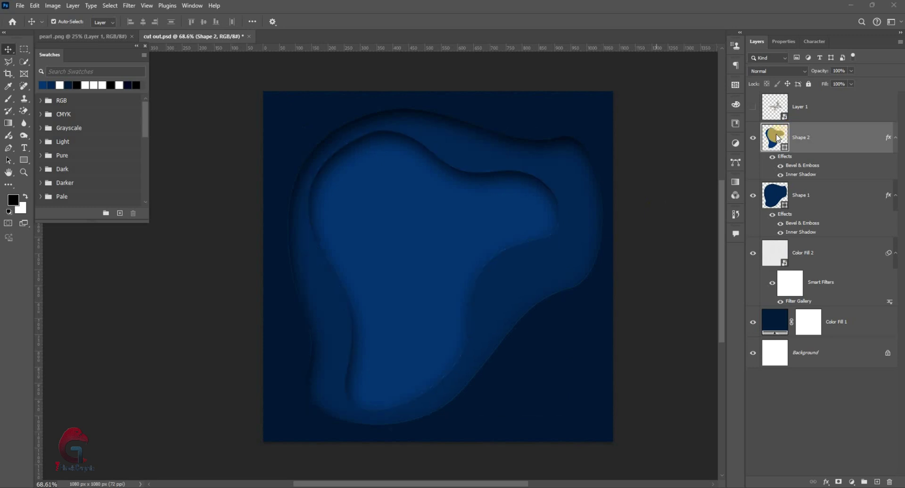
pyautogui.press('Tab')
pyautogui.write('90')
pyautogui.press('Tab')
pyautogui.press('space')
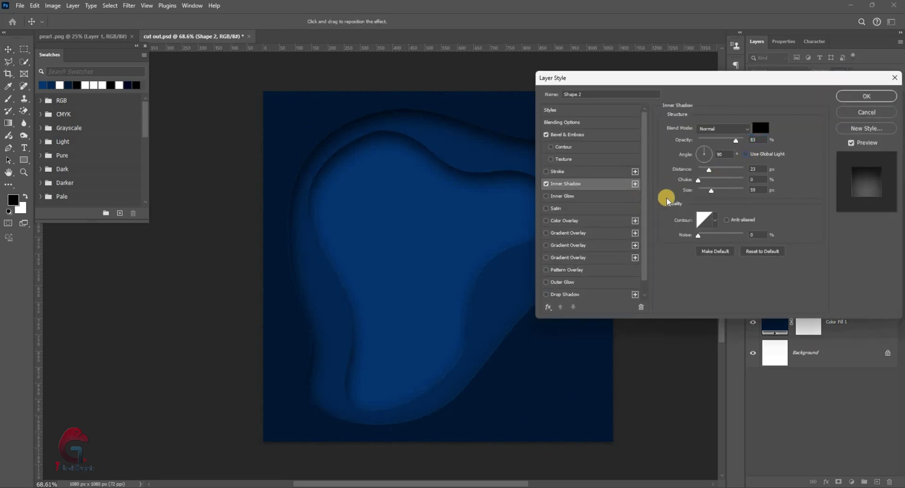
pyautogui.moveTo(703, 147); pyautogui.dragTo(697, 148)
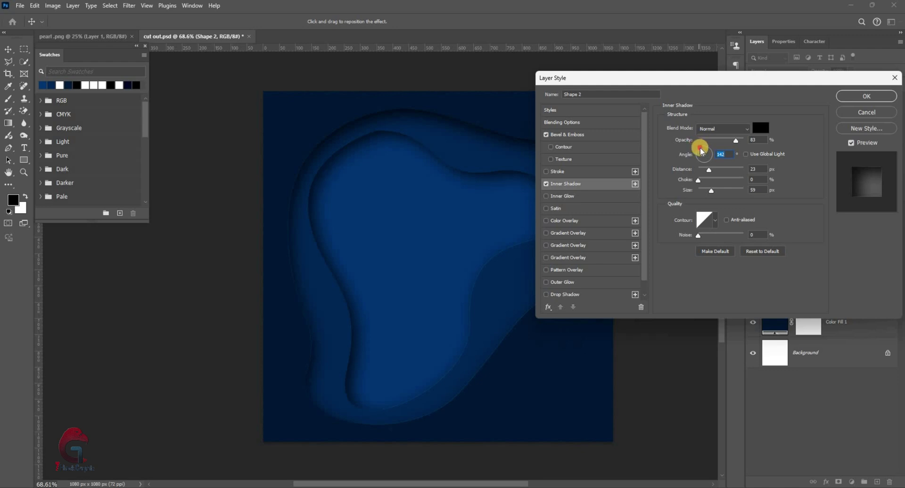
pyautogui.moveTo(709, 169); pyautogui.dragTo(720, 169)
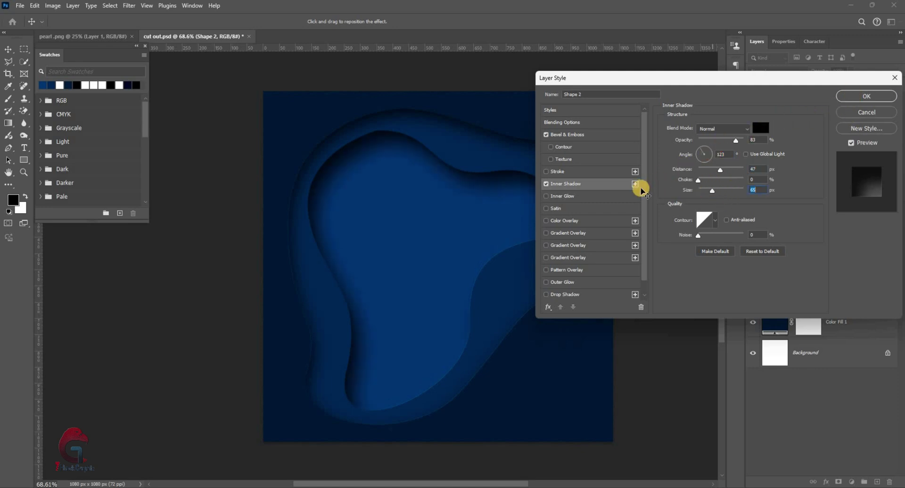
pyautogui.press('Return')
# - Duplicate Shape 1 and move the copy above Shape 2
pyautogui.moveTo(751, 144); pyautogui.dragTo(691, 243)
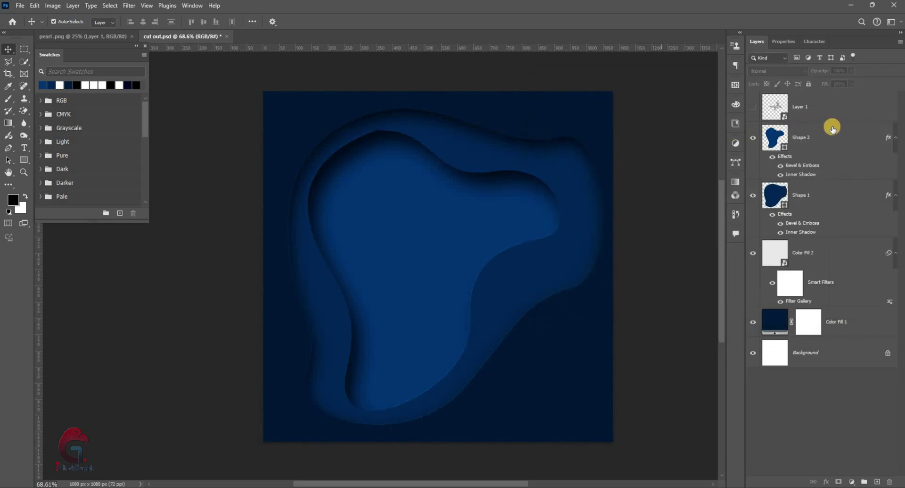
pyautogui.click(804, 194)
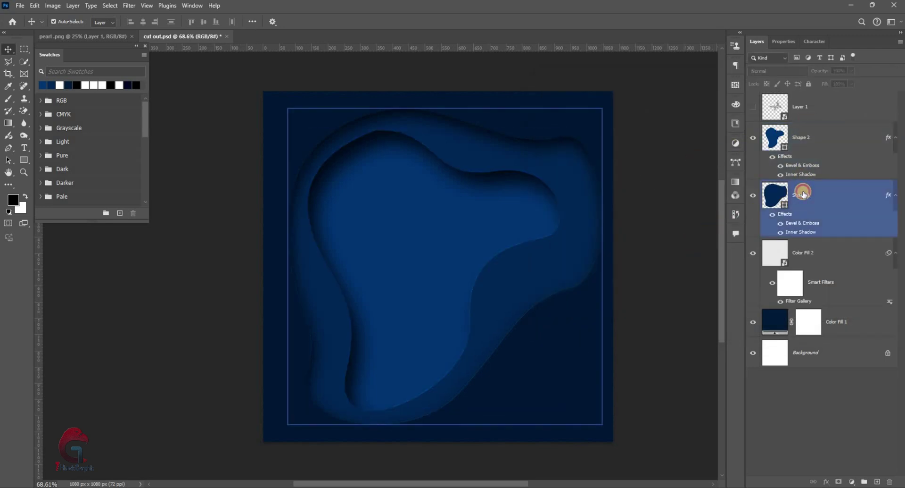
pyautogui.hotkey('ctrl', 'j')
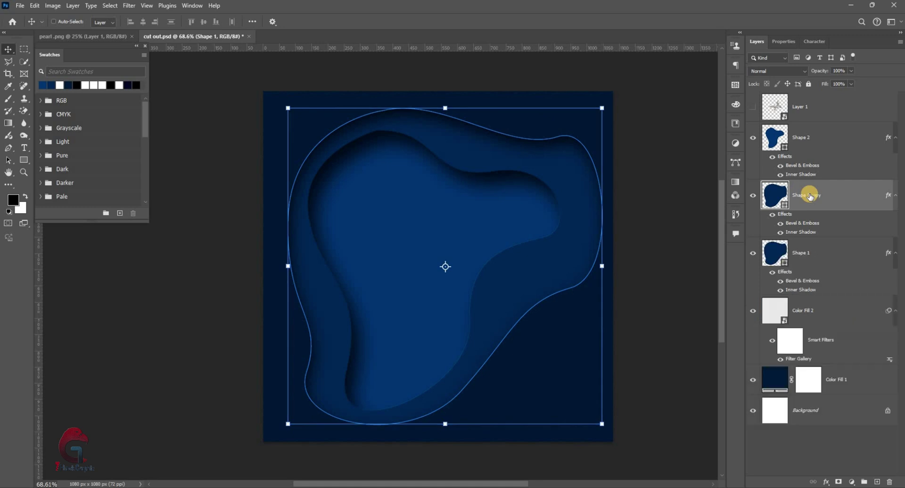
pyautogui.moveTo(809, 193)
pyautogui.mouseDown()
pyautogui.moveTo(617, 129)
pyautogui.moveTo(596, 107)
pyautogui.mouseUp()
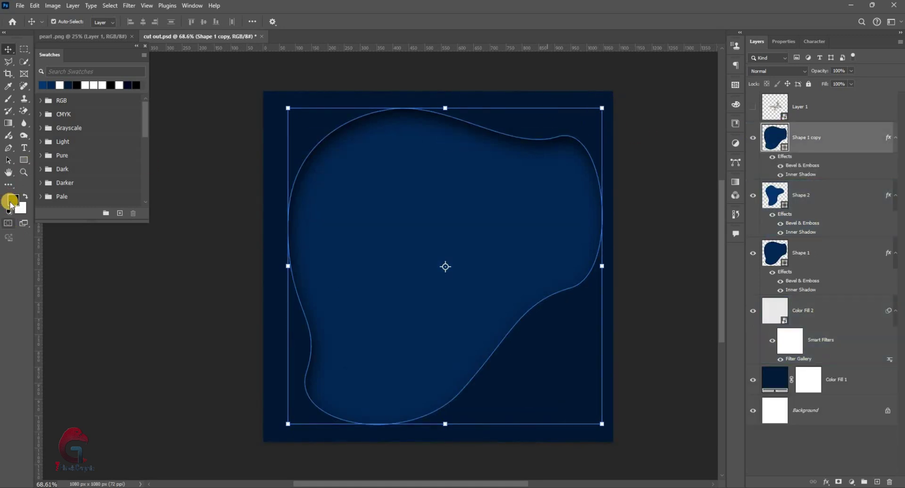
# - Sample a brighter blue from the artwork and fill Shape 1 copy with it
pyautogui.click(21, 140)
pyautogui.press('i')
pyautogui.click(560, 169)
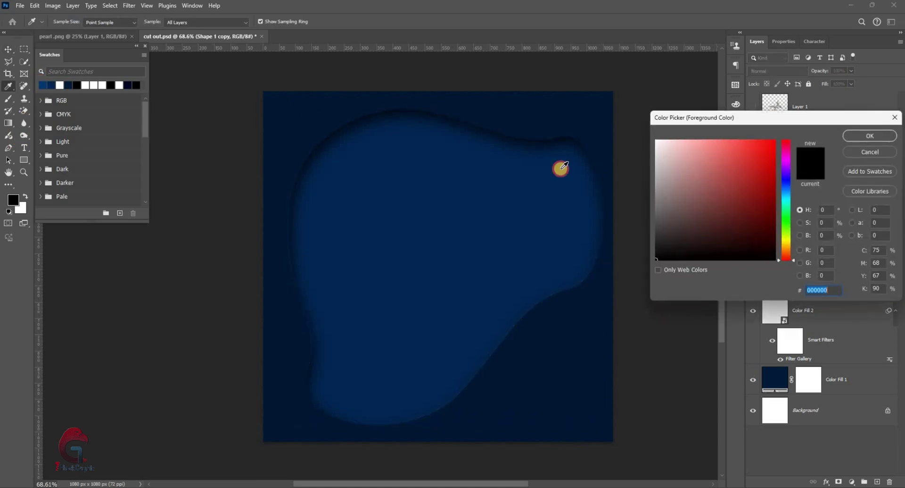
pyautogui.press('Return')
pyautogui.hotkey('alt', 'BackSpace')
# - Shrink Shape 1 copy, tilt it about -17.7° and warp it into an organic curve
pyautogui.press('v')
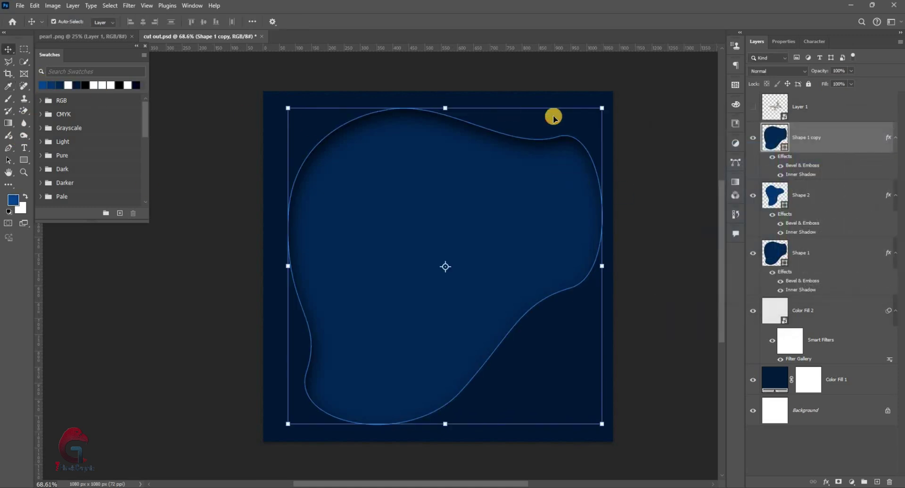
pyautogui.moveTo(606, 108)
pyautogui.mouseDown()
pyautogui.moveTo(546, 178)
pyautogui.moveTo(536, 172)
pyautogui.mouseUp()
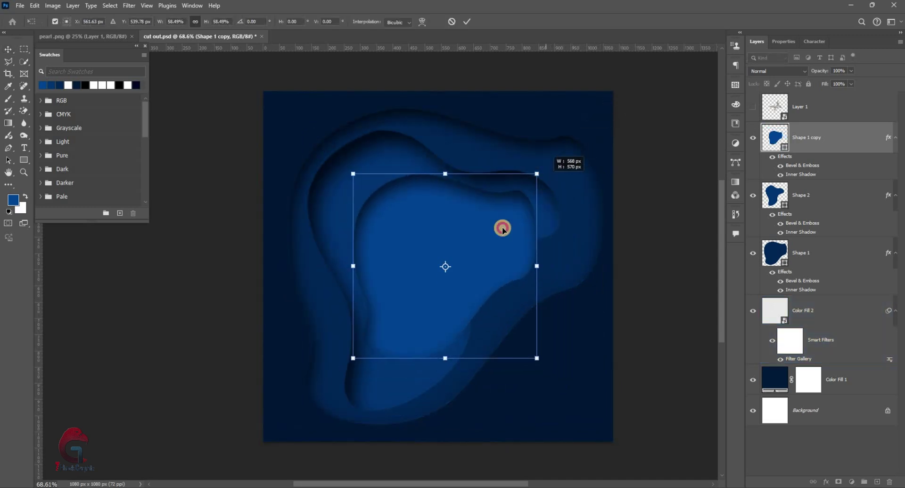
pyautogui.moveTo(477, 214); pyautogui.dragTo(451, 203)
pyautogui.moveTo(507, 148); pyautogui.dragTo(486, 159)
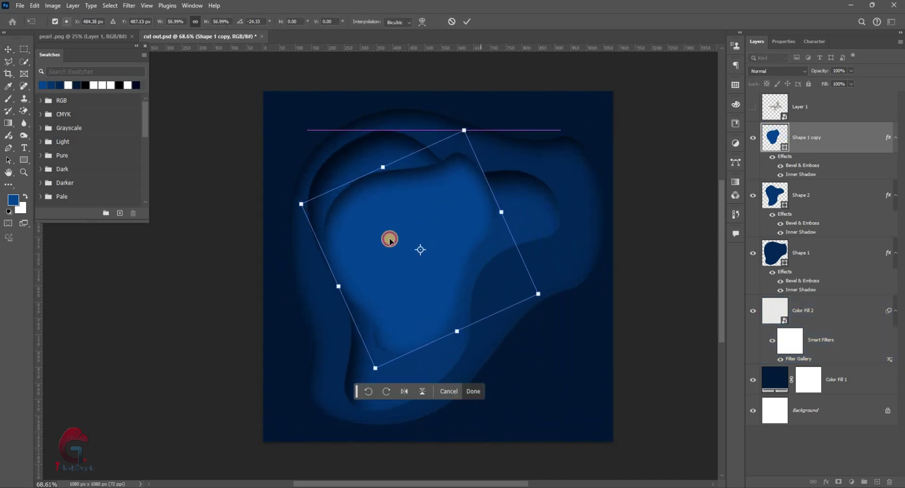
pyautogui.click(405, 379)
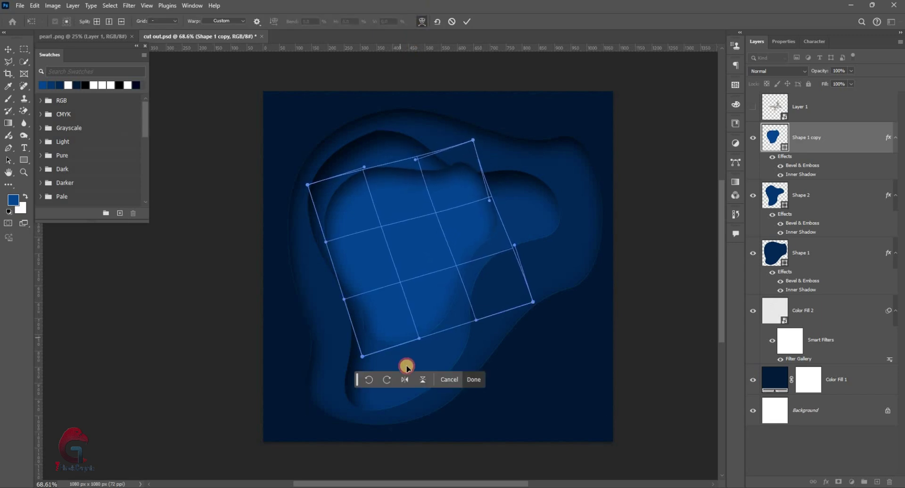
pyautogui.moveTo(419, 338); pyautogui.dragTo(428, 426)
pyautogui.moveTo(500, 156); pyautogui.dragTo(542, 196)
pyautogui.moveTo(499, 264)
pyautogui.mouseDown()
pyautogui.moveTo(489, 291)
pyautogui.moveTo(515, 204)
pyautogui.moveTo(406, 178)
pyautogui.mouseUp()
pyautogui.click(782, 139)
# - Clip Shape 1 copy to Shape 2, then tilt it about -11.8° and shift it up-left
pyautogui.click(785, 214)
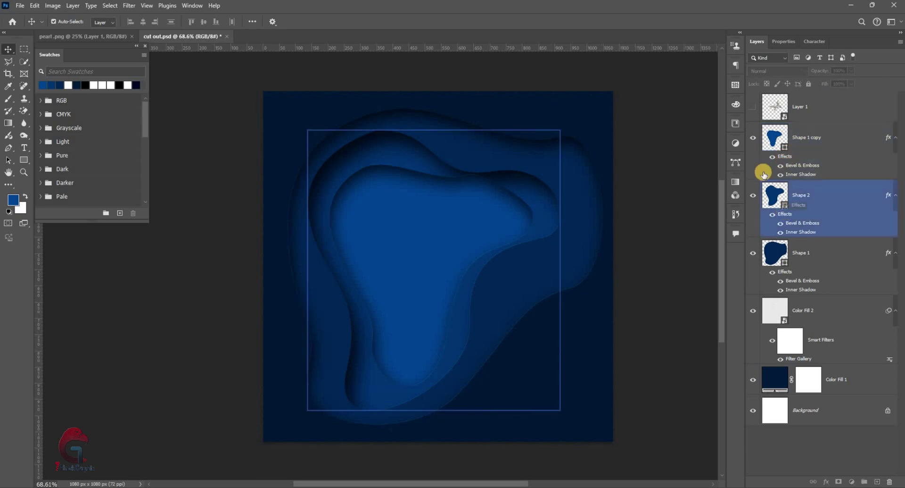
pyautogui.click(687, 188)
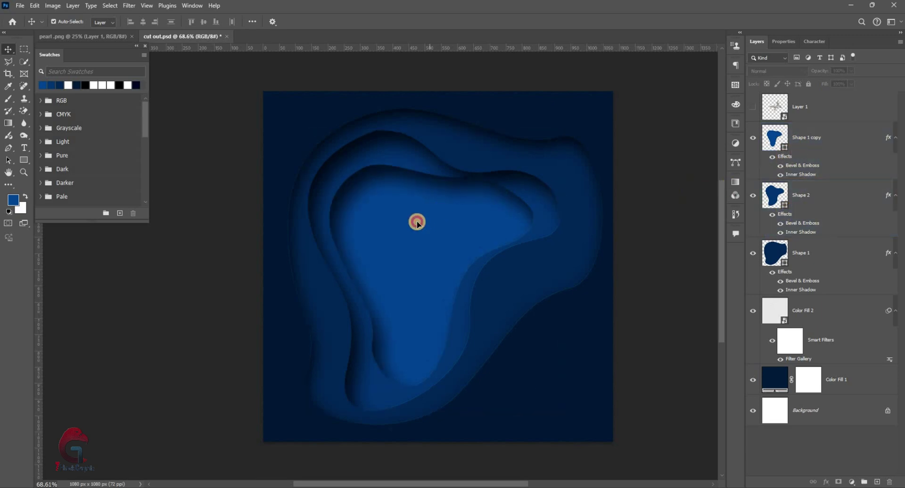
pyautogui.click(418, 223)
pyautogui.moveTo(415, 250); pyautogui.dragTo(418, 244)
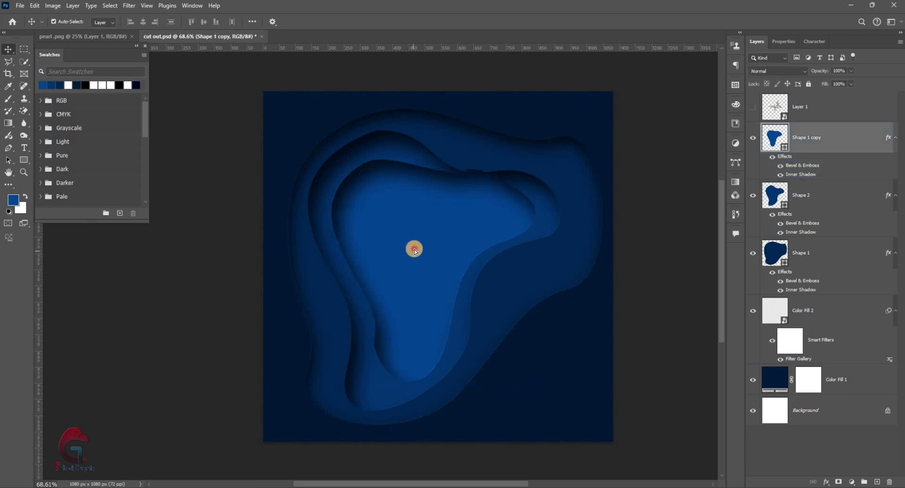
pyautogui.keyDown('alt'); pyautogui.click(777, 185); pyautogui.keyUp('alt')
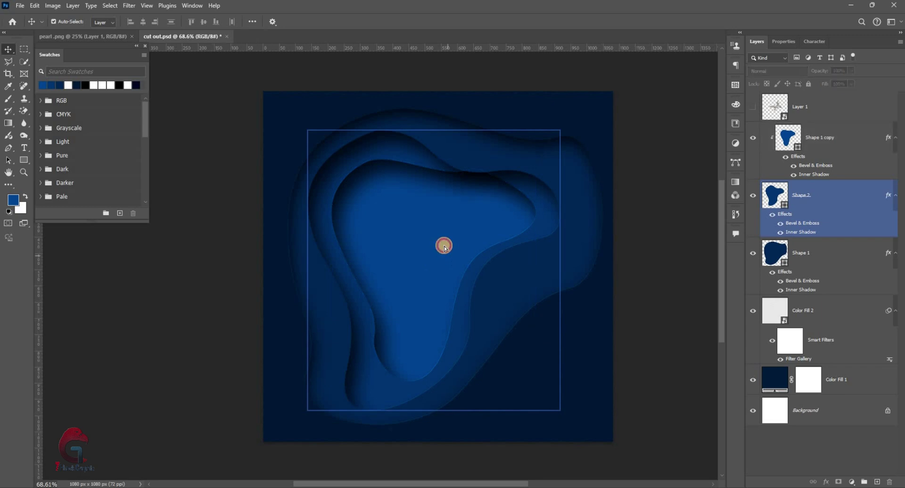
pyautogui.moveTo(444, 254); pyautogui.dragTo(446, 248)
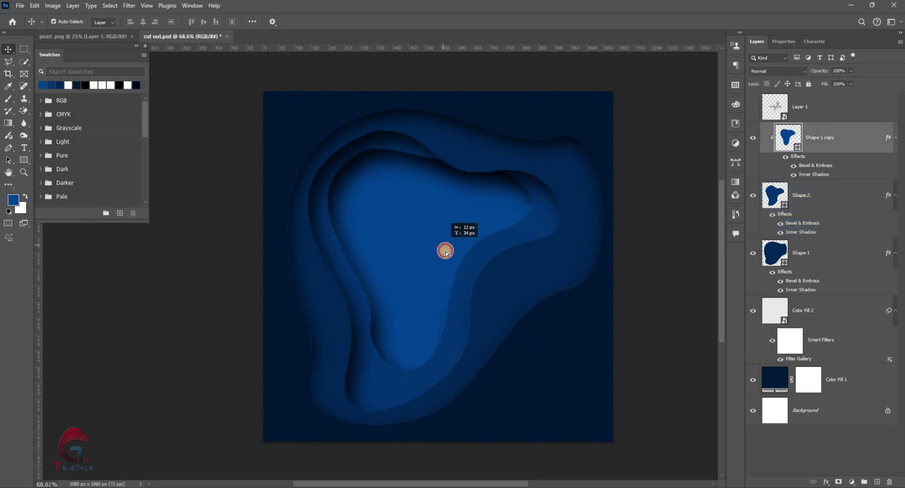
pyautogui.hotkey('ctrl', 't')
pyautogui.moveTo(532, 166); pyautogui.dragTo(521, 148)
pyautogui.moveTo(429, 246); pyautogui.dragTo(425, 239)
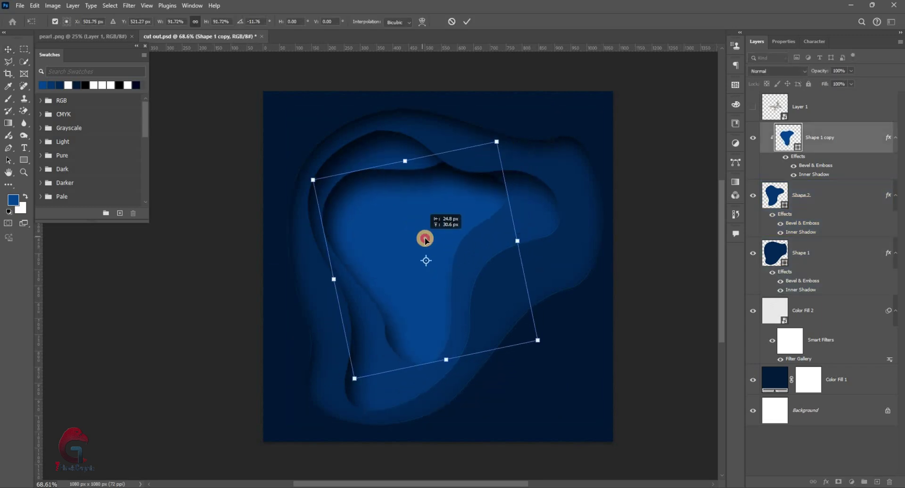
pyautogui.press('Return')
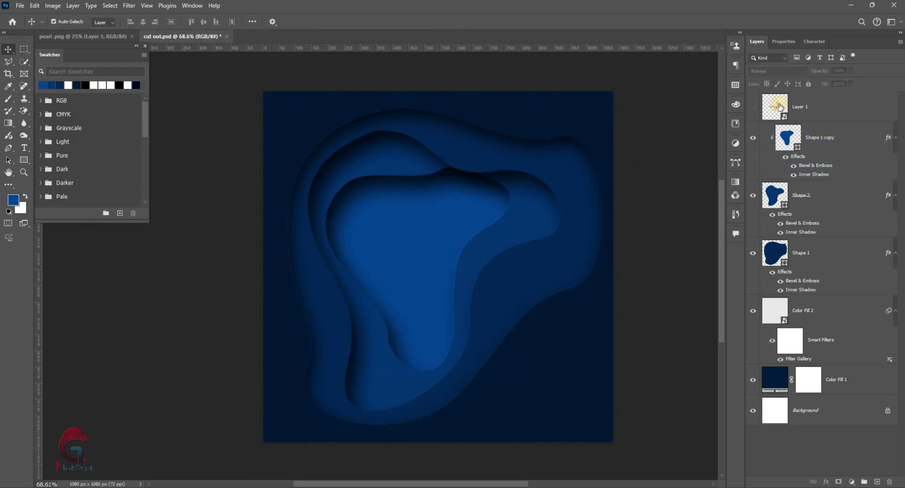
# - Show the brooch layer and rotate it upright over the upper left, fitting the canvas in view
pyautogui.click(808, 98)
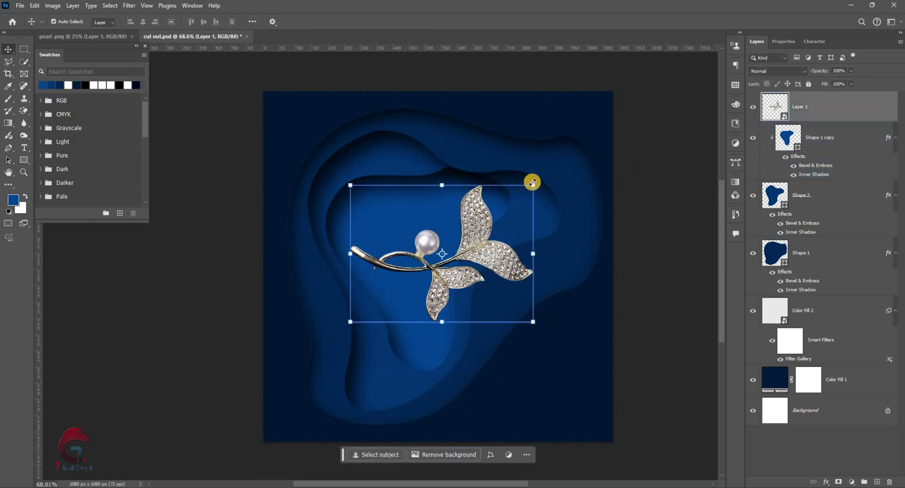
pyautogui.hotkey('ctrl', 't')
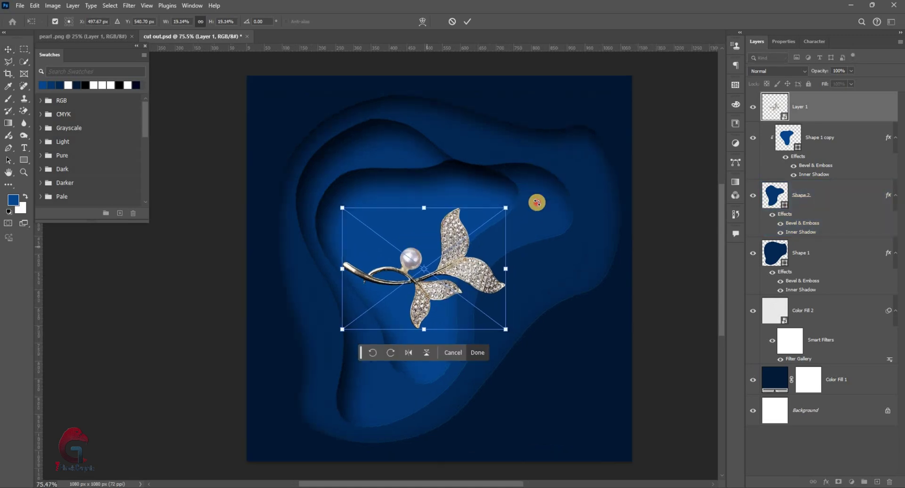
pyautogui.moveTo(515, 193)
pyautogui.mouseDown()
pyautogui.moveTo(385, 209)
pyautogui.moveTo(465, 310)
pyautogui.mouseUp()
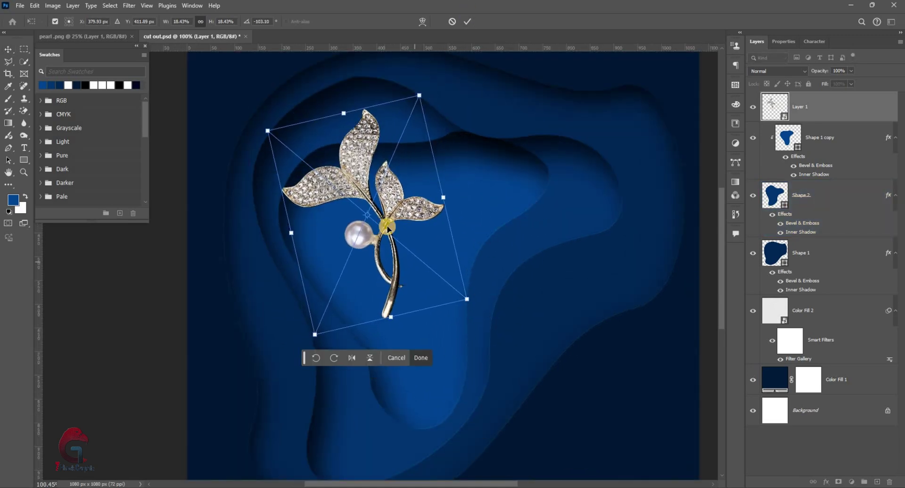
pyautogui.press('Return')
pyautogui.hotkey('ctrl', '0')
# - Discard a trial group rotation, nudge Shape 1 copy by 18 px, 43 px, and reselect the brooch
pyautogui.keyDown('shift'); pyautogui.click(819, 255); pyautogui.keyUp('shift')
pyautogui.hotkey('ctrl', 't')
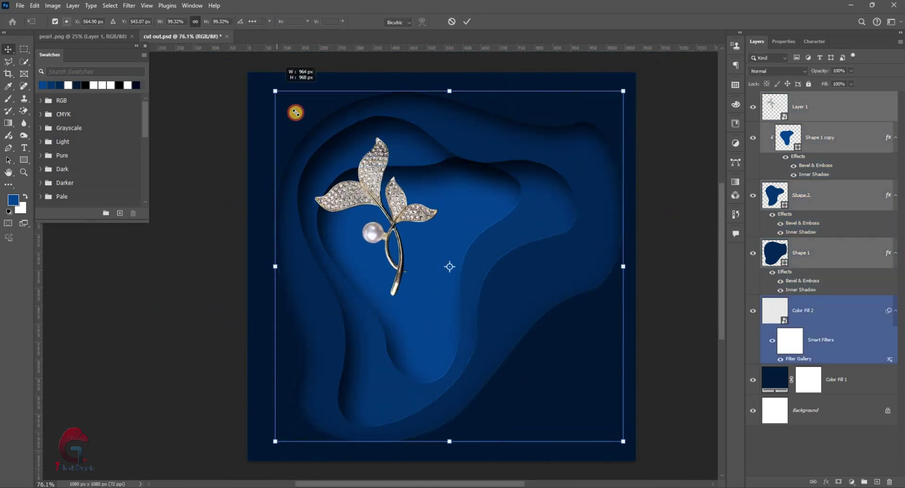
pyautogui.moveTo(616, 112); pyautogui.dragTo(566, 178)
pyautogui.press('Escape')
pyautogui.moveTo(450, 205); pyautogui.dragTo(459, 226)
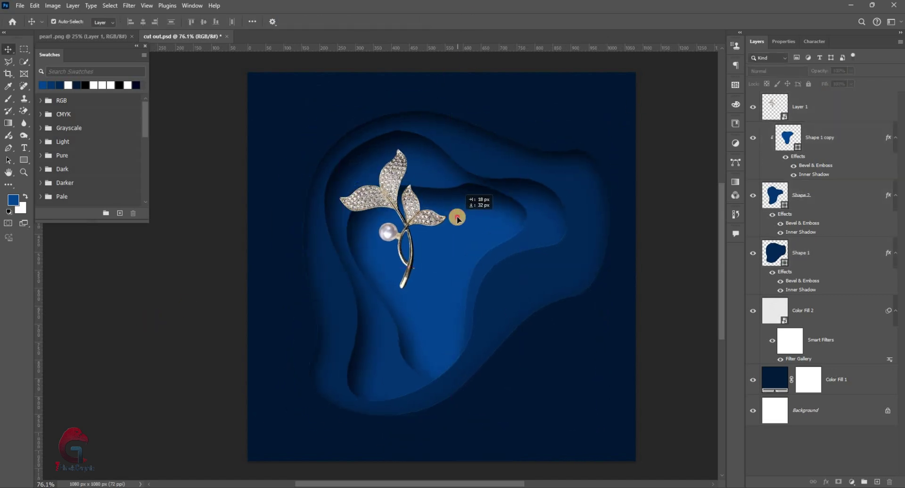
pyautogui.scroll(2, 420, 203)
pyautogui.click(405, 212)
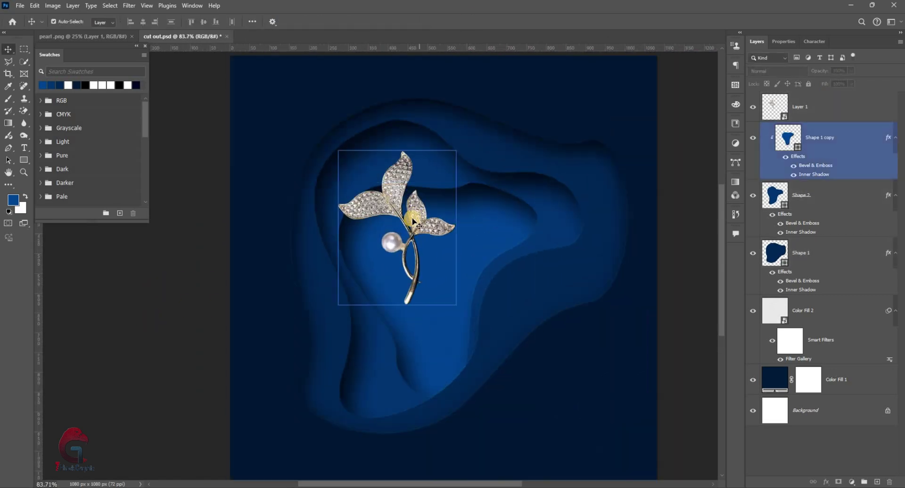
pyautogui.click(796, 106)
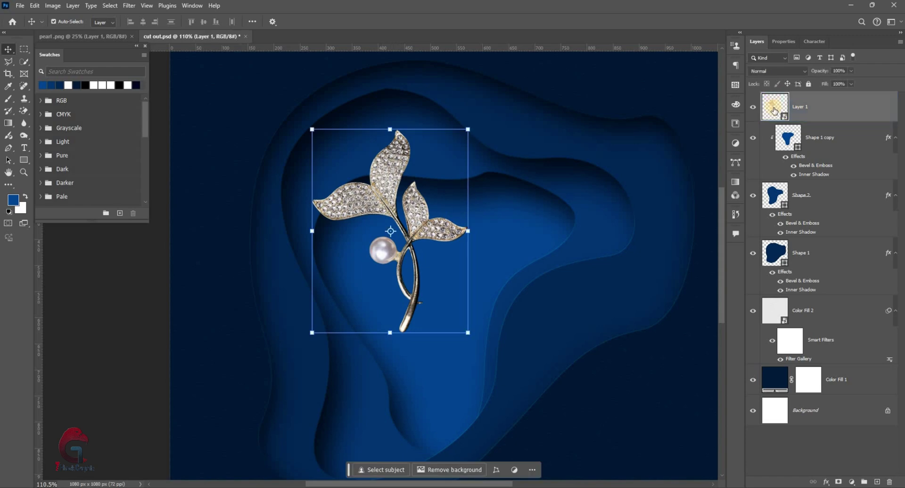
pyautogui.rightClick(777, 110)
# - Add a Drop Shadow to Layer 1 with 109° angle, 64% opacity and 8 px size
pyautogui.click(795, 115)
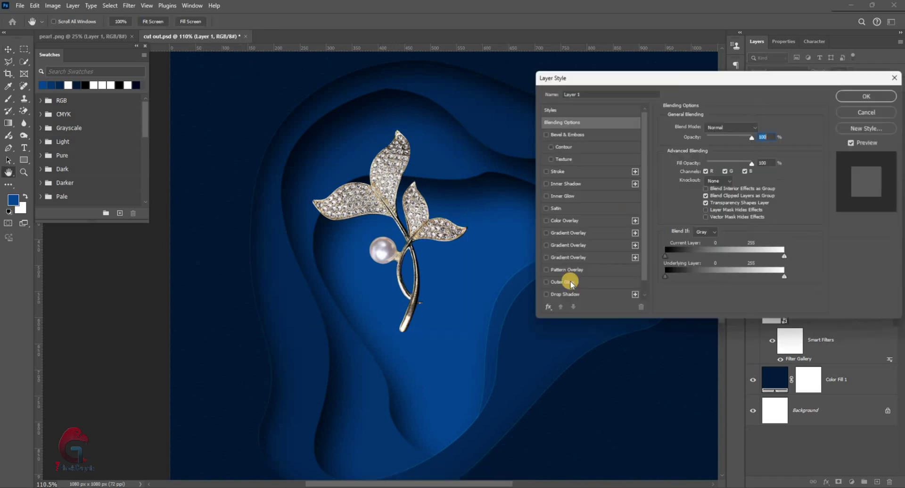
pyautogui.scroll(-1, 559, 282)
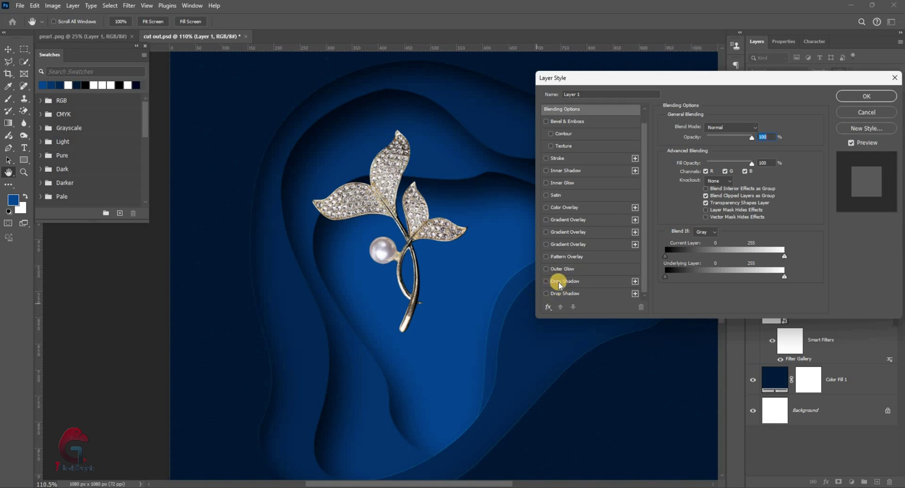
pyautogui.click(560, 283)
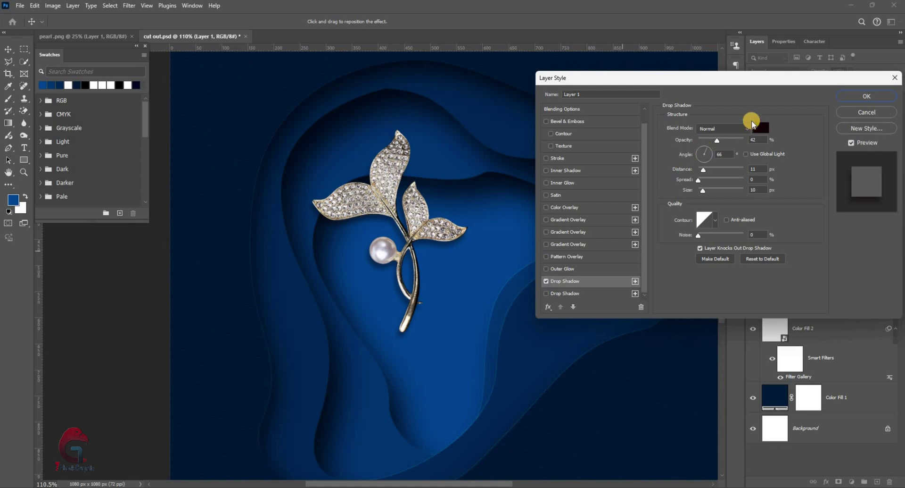
pyautogui.click(704, 150)
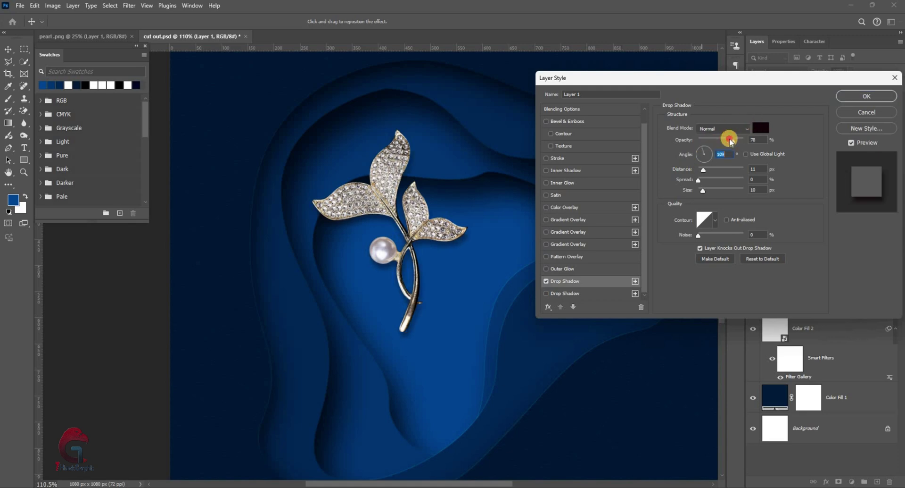
pyautogui.moveTo(731, 141); pyautogui.dragTo(729, 141)
pyautogui.write('30')
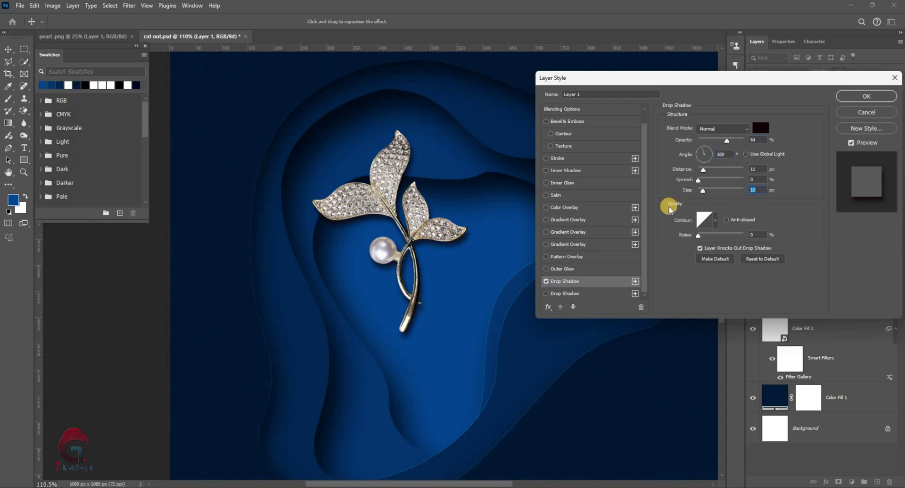
pyautogui.write('8')
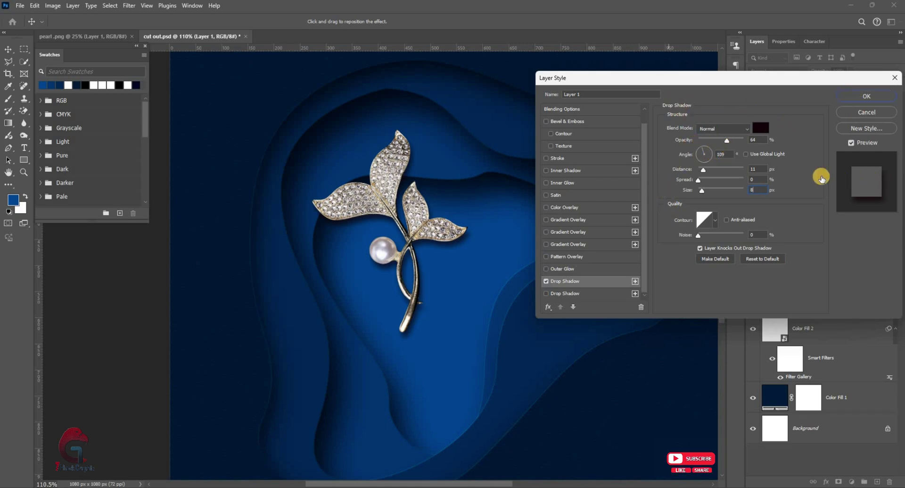
pyautogui.press('Return')
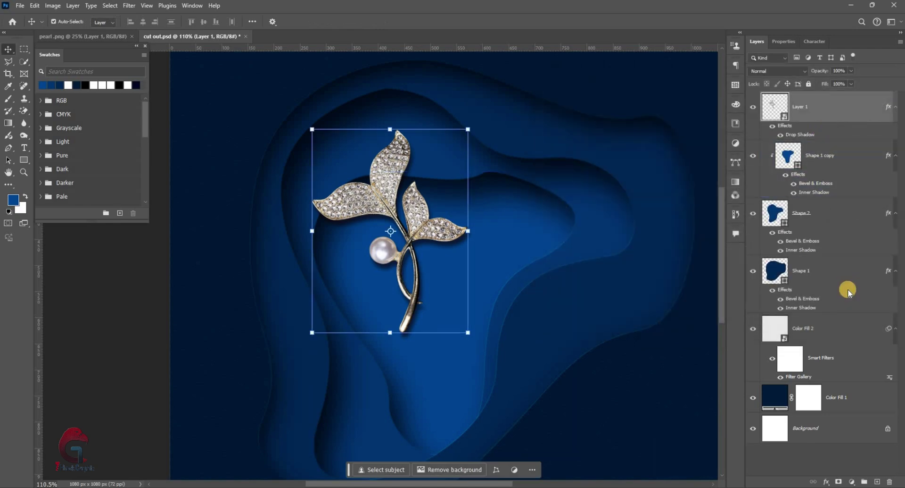
# - Separate the brooch's drop shadow onto its own layer, Layer 1's Drop Shadow
pyautogui.rightClick(848, 289)
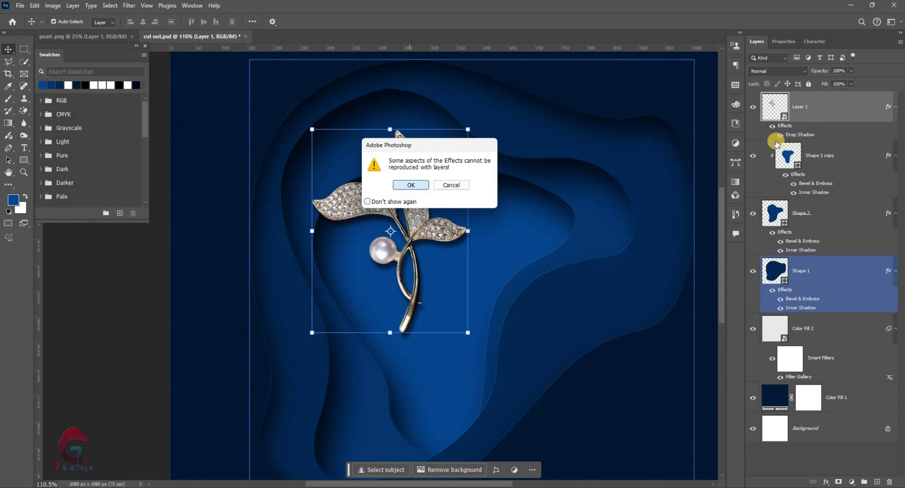
pyautogui.press('Return')
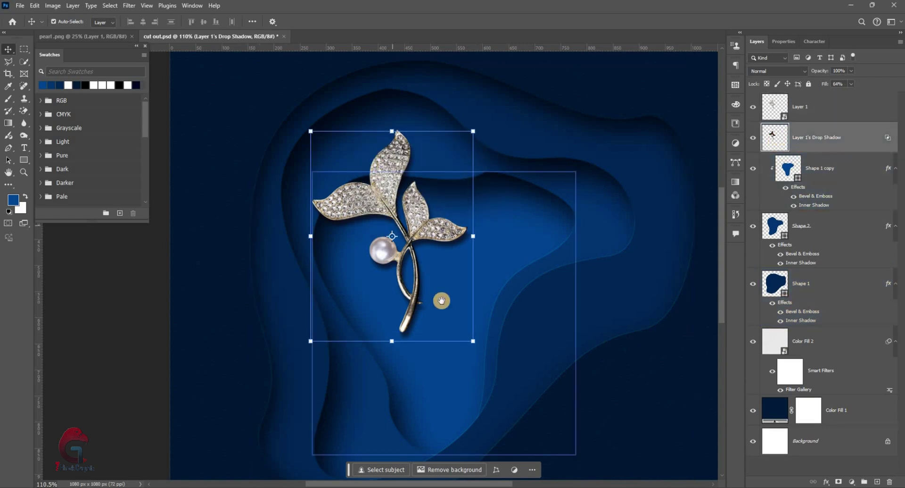
pyautogui.click(439, 299)
pyautogui.hotkey('ctrl', '+')
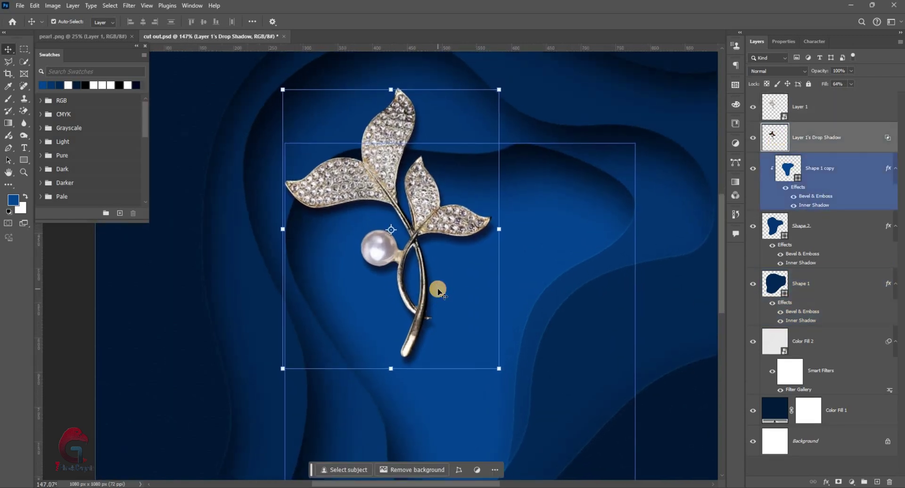
# - Warp the shadow layer's edges and corners into a bent, more natural shape
pyautogui.hotkey('ctrl', 't')
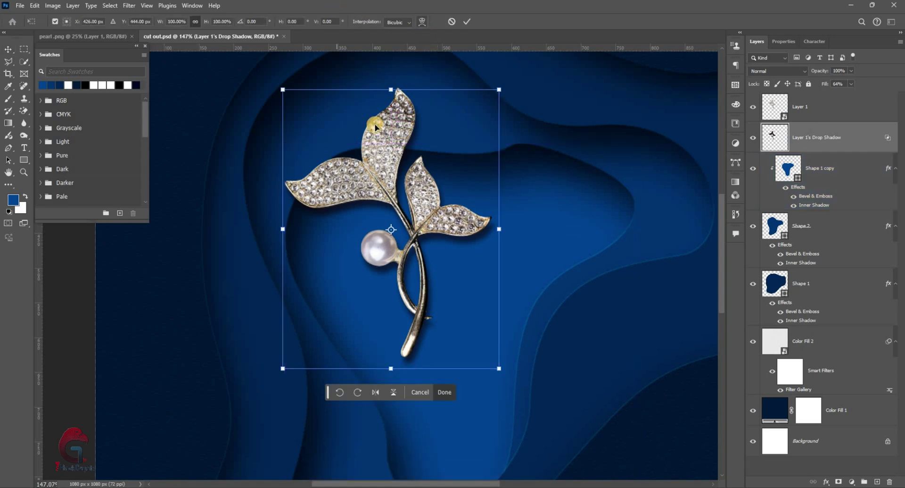
pyautogui.moveTo(283, 182); pyautogui.dragTo(263, 242)
pyautogui.moveTo(428, 89); pyautogui.dragTo(417, 124)
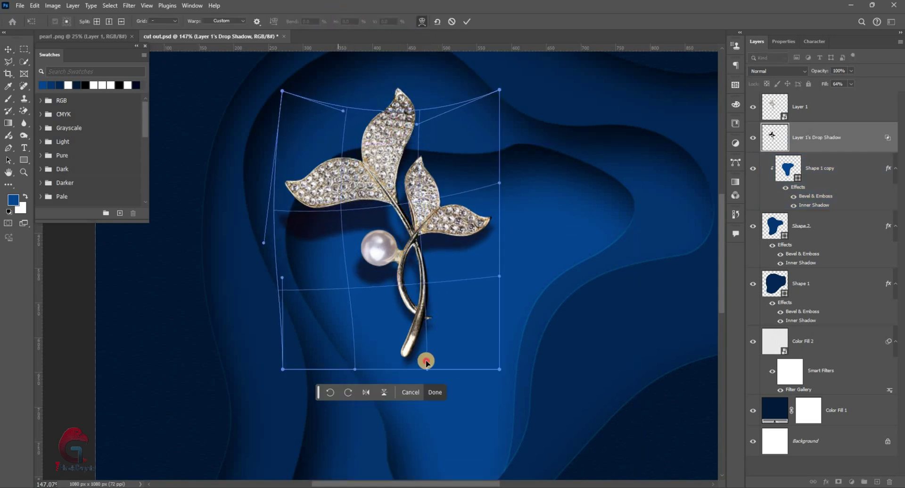
pyautogui.moveTo(427, 363); pyautogui.dragTo(422, 361)
pyautogui.moveTo(500, 182); pyautogui.dragTo(493, 162)
pyautogui.moveTo(282, 90); pyautogui.dragTo(272, 111)
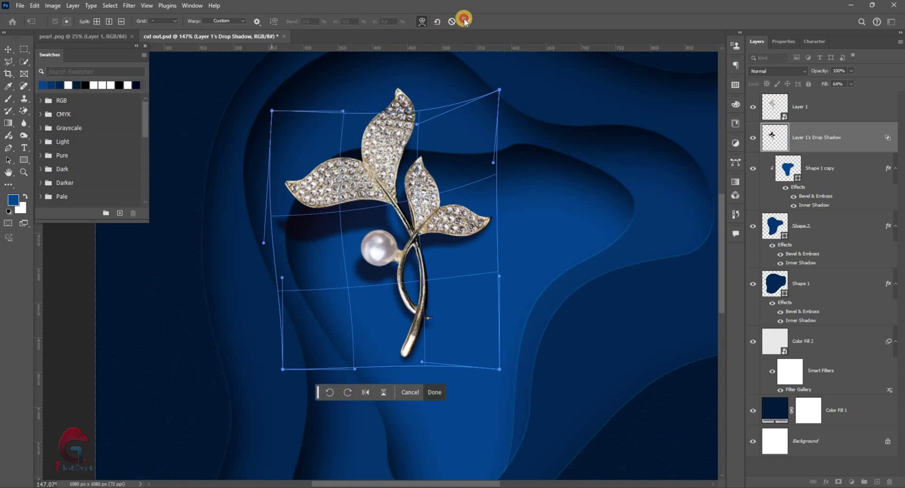
pyautogui.click(464, 21)
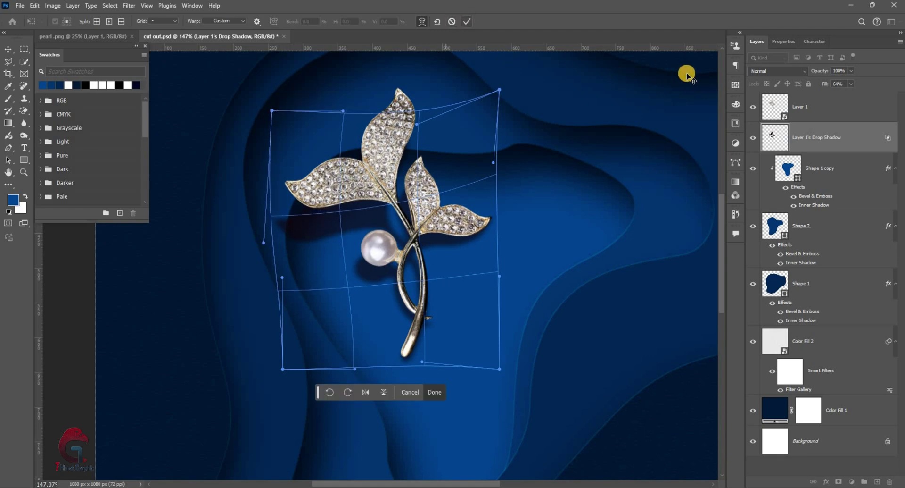
pyautogui.rightClick(830, 371)
pyautogui.press('Escape')
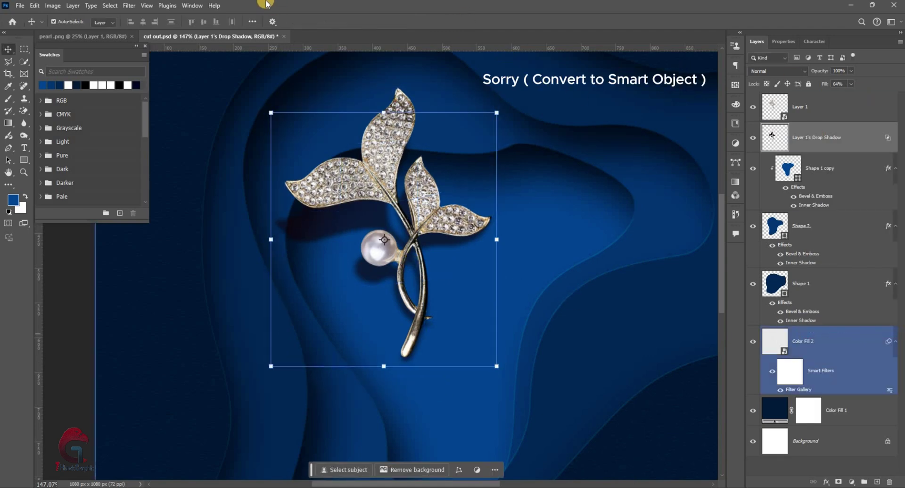
# - Apply a slanted Tilt-Shift blur of 46 px to Layer 1's Drop Shadow
pyautogui.click(129, 6)
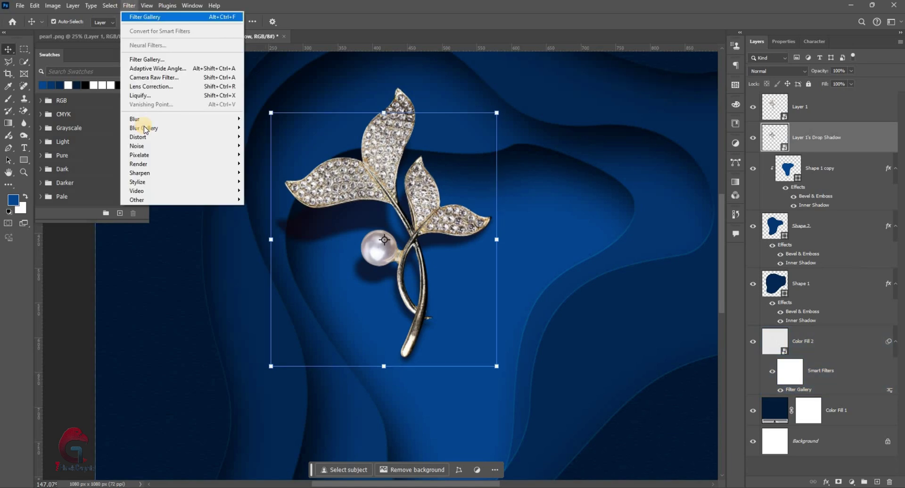
pyautogui.moveTo(144, 127)
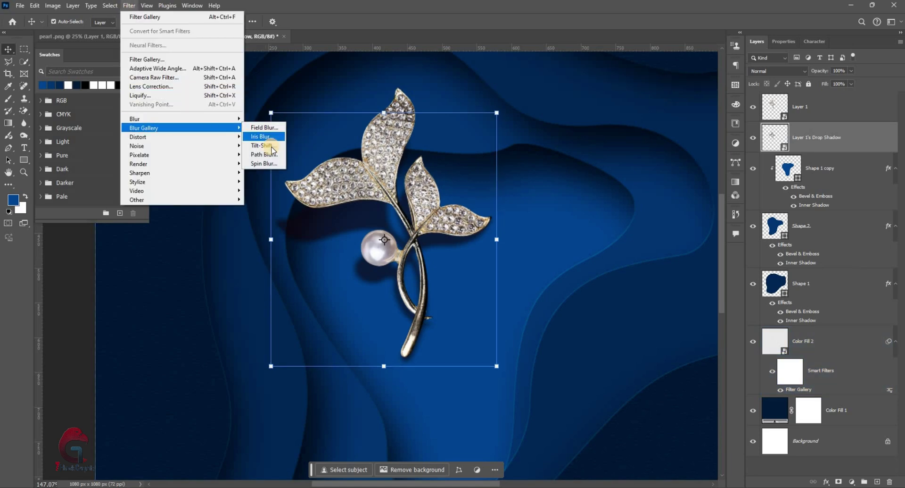
pyautogui.click(272, 147)
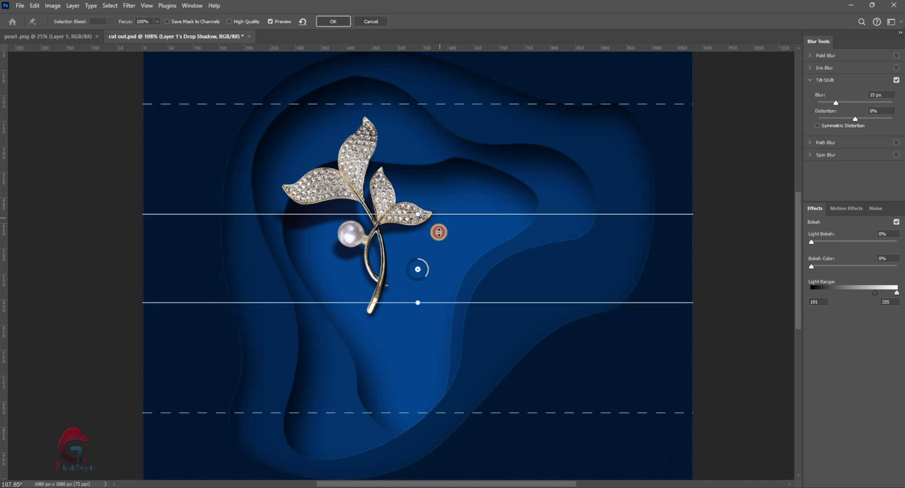
pyautogui.moveTo(439, 231); pyautogui.dragTo(439, 255)
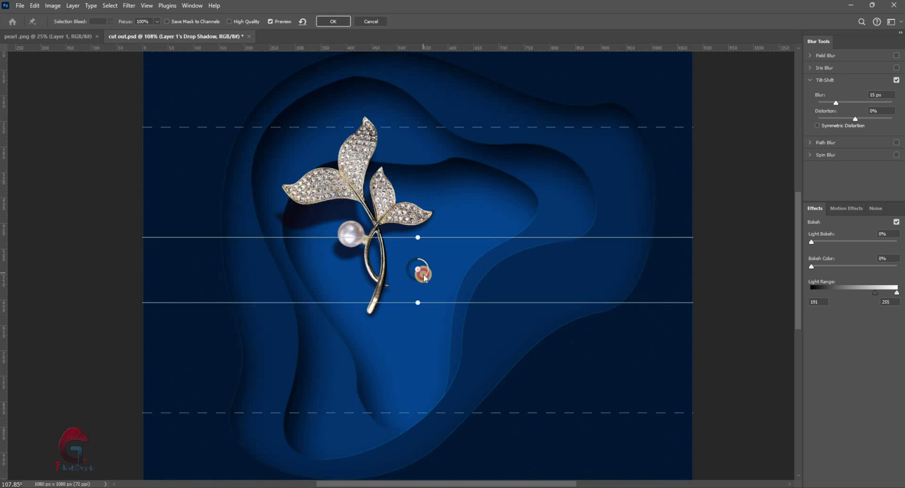
pyautogui.moveTo(417, 277); pyautogui.dragTo(451, 273)
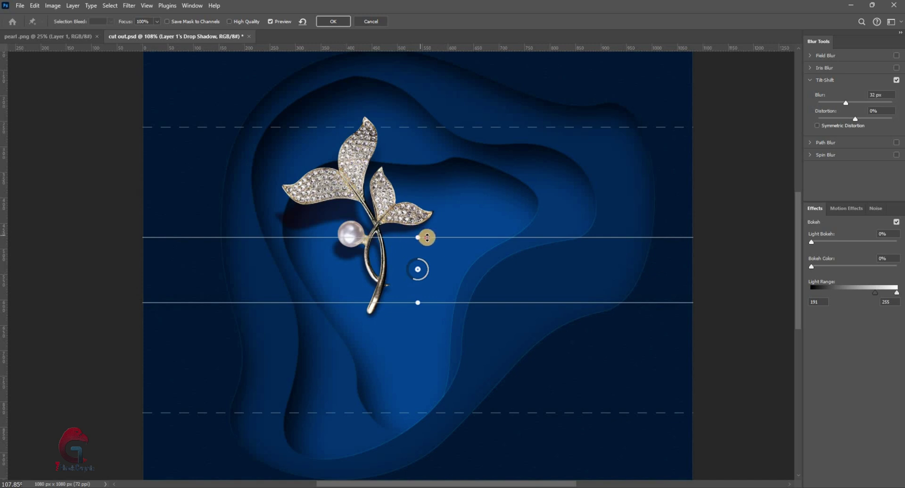
pyautogui.moveTo(427, 238); pyautogui.dragTo(429, 276)
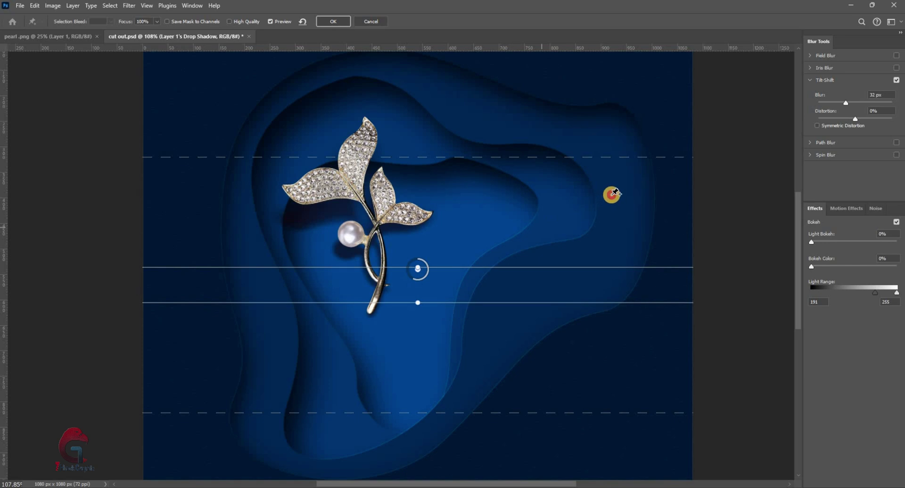
pyautogui.moveTo(604, 176); pyautogui.dragTo(456, 251)
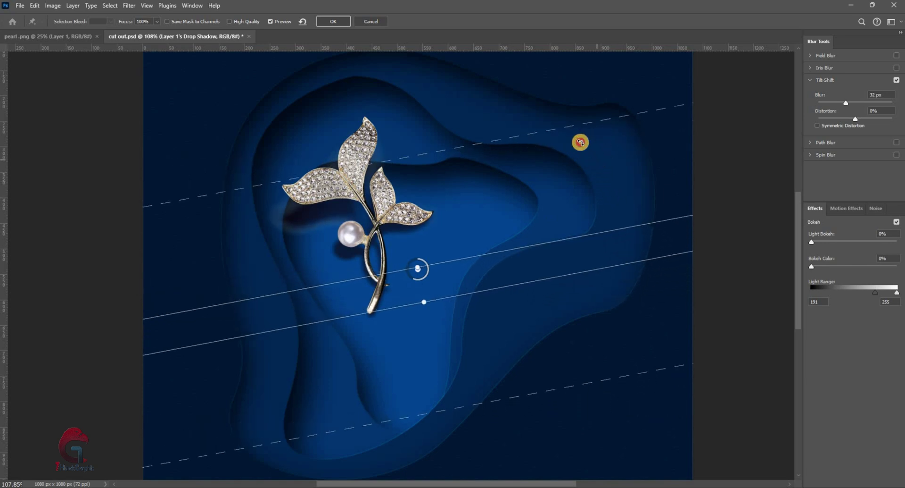
pyautogui.moveTo(437, 267)
pyautogui.mouseDown()
pyautogui.moveTo(430, 259)
pyautogui.moveTo(515, 242)
pyautogui.mouseUp()
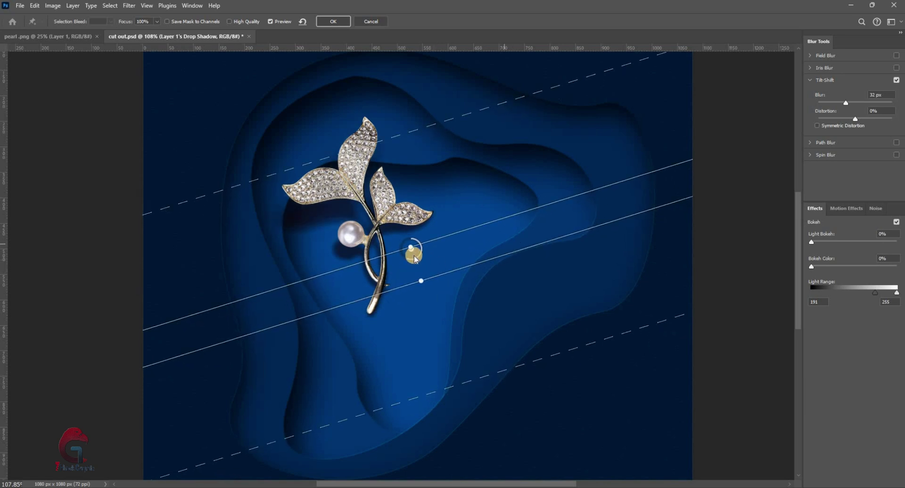
pyautogui.moveTo(404, 255); pyautogui.dragTo(490, 245)
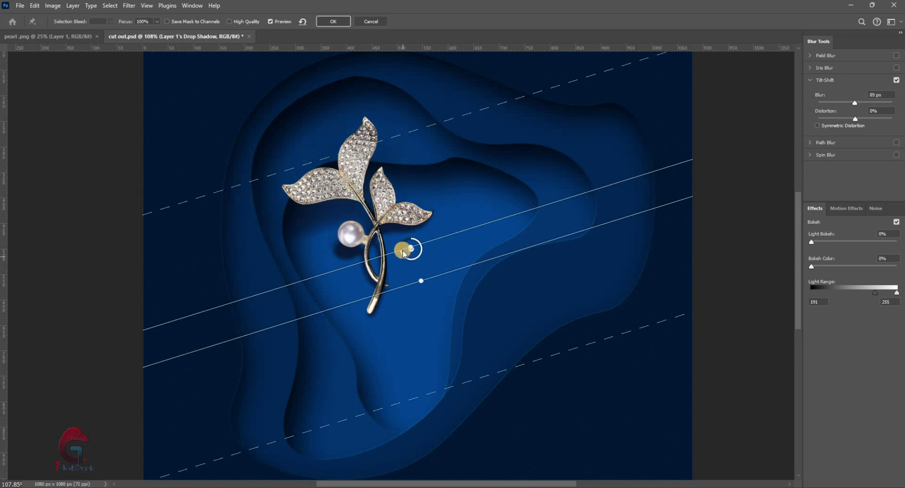
pyautogui.moveTo(406, 258); pyautogui.dragTo(434, 253)
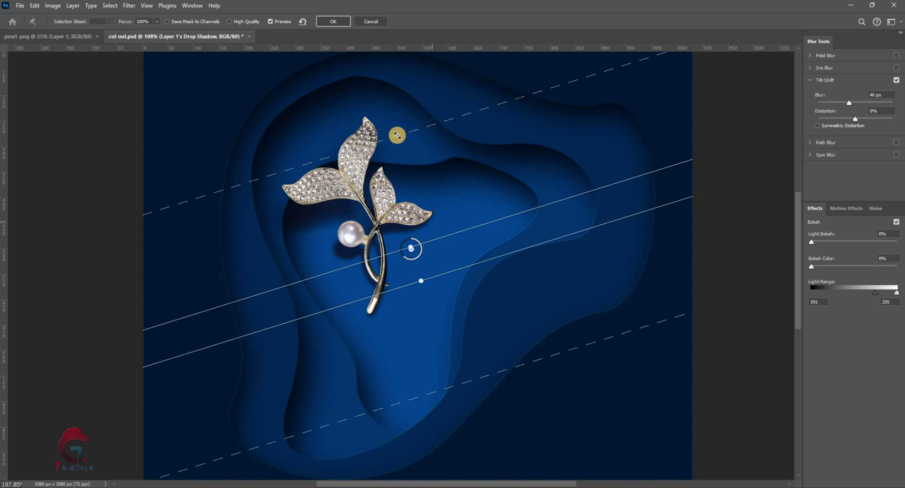
pyautogui.moveTo(389, 120); pyautogui.dragTo(390, 120)
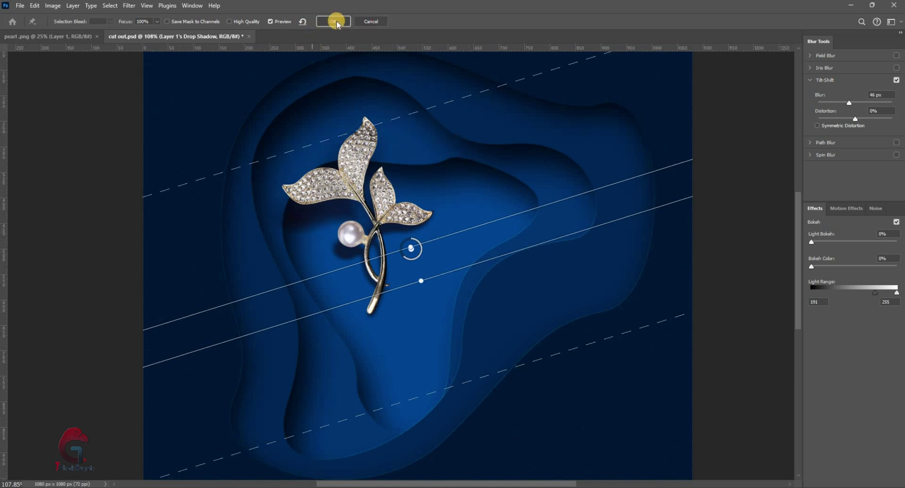
pyautogui.press('Return')
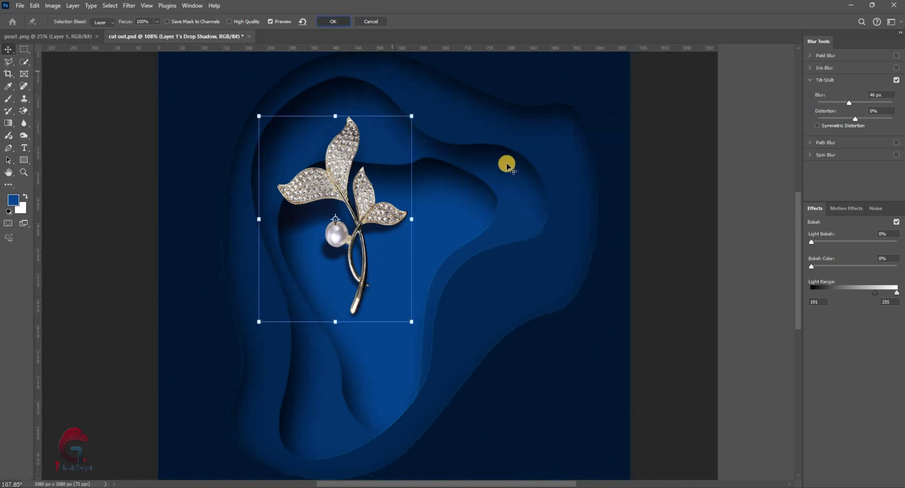
# - Add a layer mask to the shadow layer and set up a black brush
pyautogui.moveTo(320, 271); pyautogui.dragTo(361, 271)
pyautogui.click(839, 481)
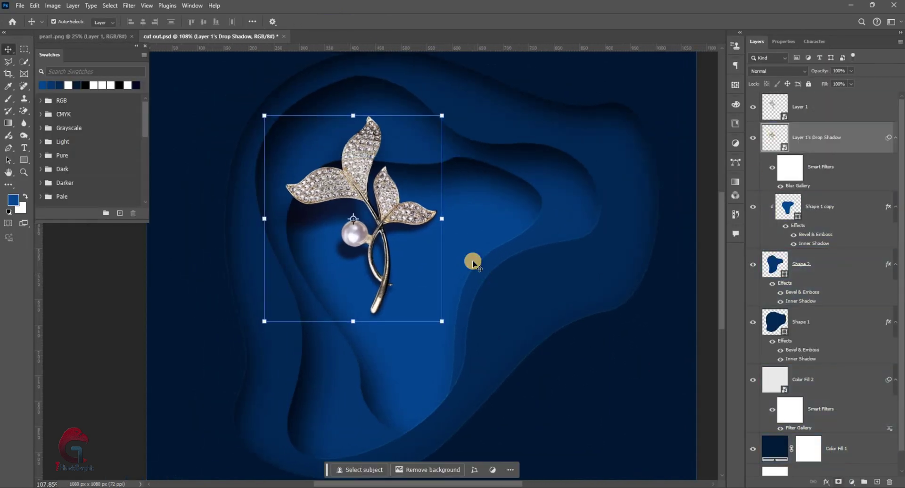
pyautogui.press('b')
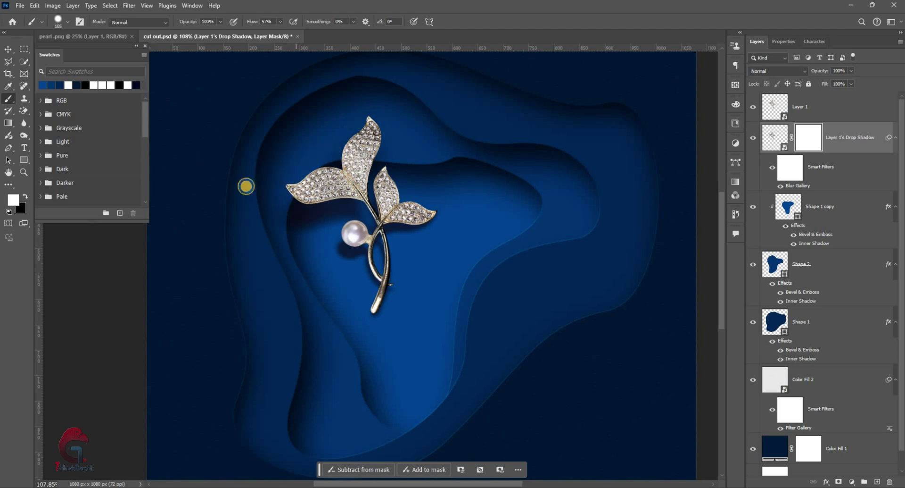
pyautogui.scroll(5, 277, 242)
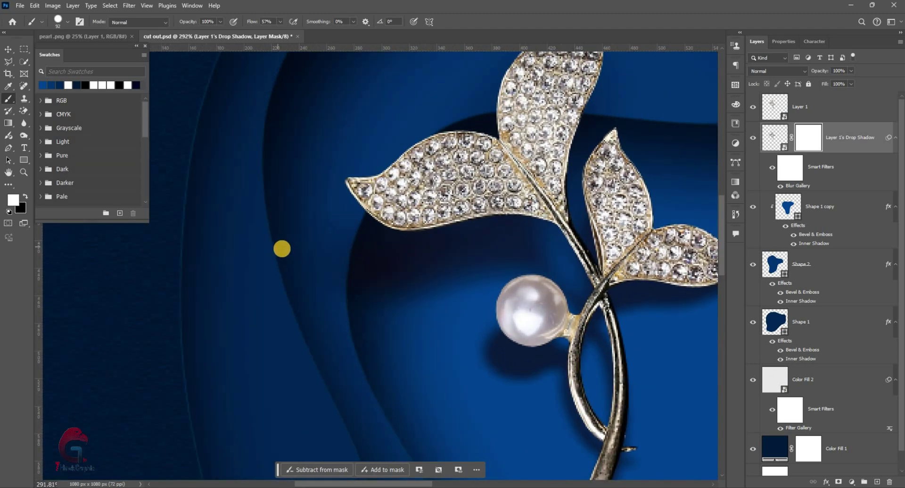
pyautogui.press('x')
# - Paint out the shadow near the left leaf's tip on the mask
pyautogui.click(286, 236)
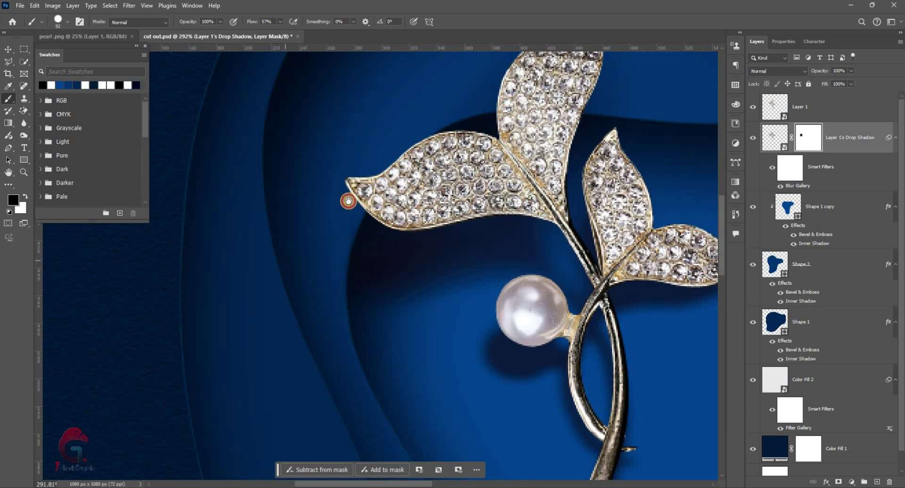
pyautogui.scroll(3, 435, 131)
pyautogui.hscroll(2, 435, 130)
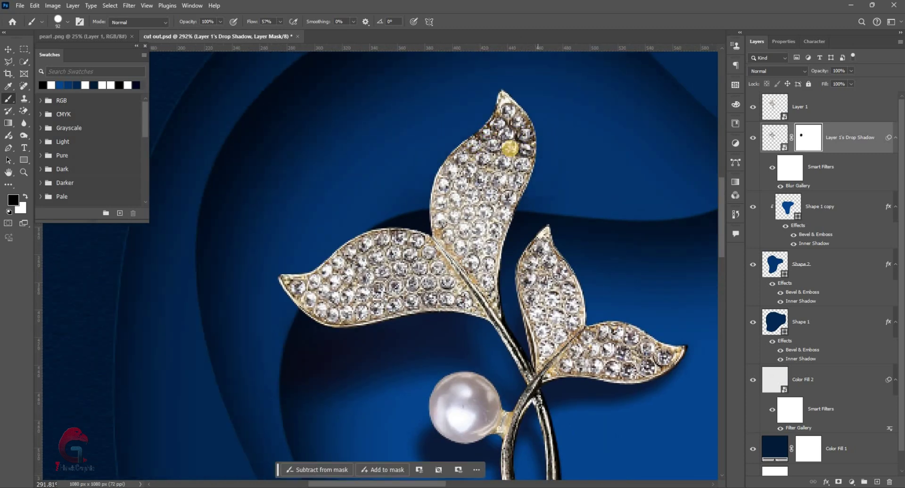
pyautogui.scroll(-2, 411, 217)
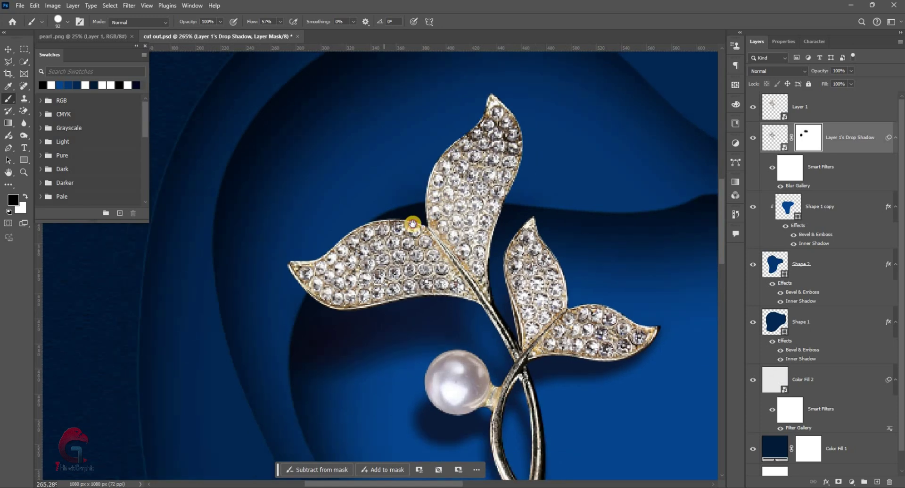
pyautogui.scroll(-2, 408, 216)
pyautogui.scroll(-1, 398, 214)
pyautogui.scroll(-1, 401, 212)
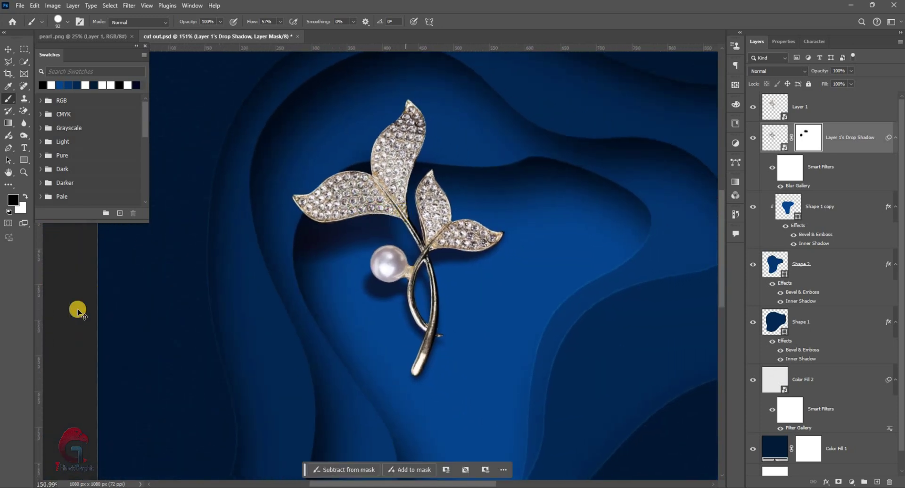
pyautogui.press('v')
pyautogui.scroll(-1, 408, 206)
# - Check the Shape 2, Shape 1 and shadow layers, then settle on the brooch layer, Layer 1
pyautogui.click(406, 203)
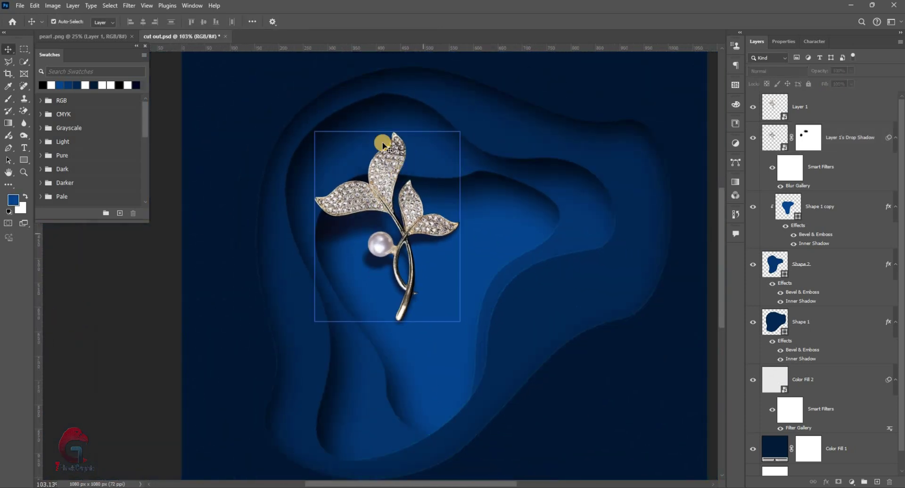
pyautogui.scroll(1, 405, 198)
pyautogui.scroll(2, 401, 188)
pyautogui.scroll(1, 400, 180)
pyautogui.click(802, 264)
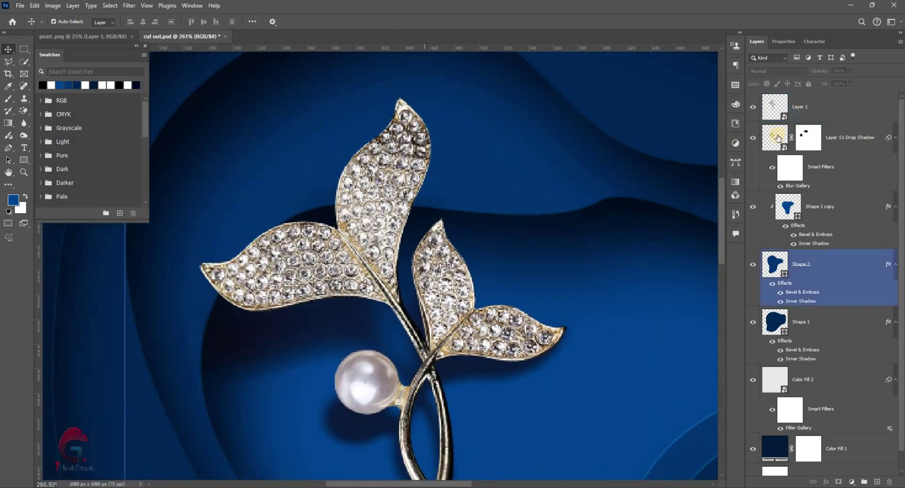
pyautogui.click(802, 107)
pyautogui.click(802, 321)
pyautogui.click(802, 138)
pyautogui.click(799, 110)
pyautogui.rightClick(799, 111)
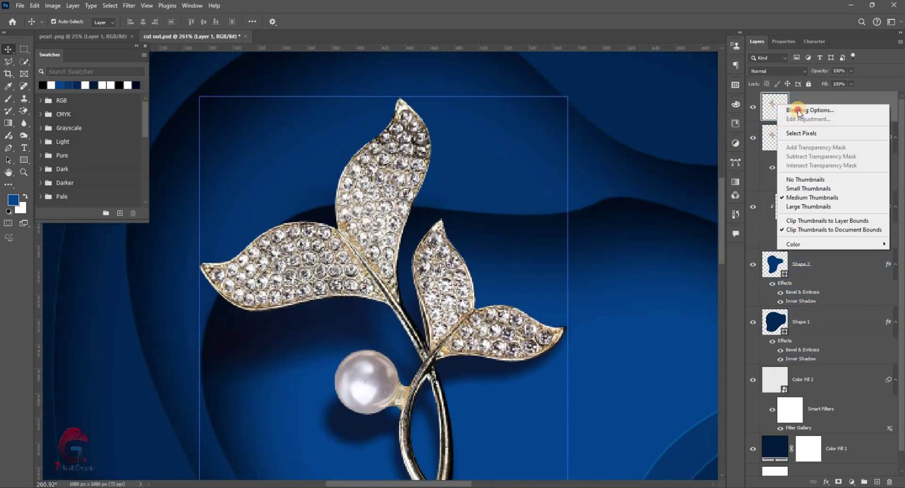
pyautogui.press('Escape')
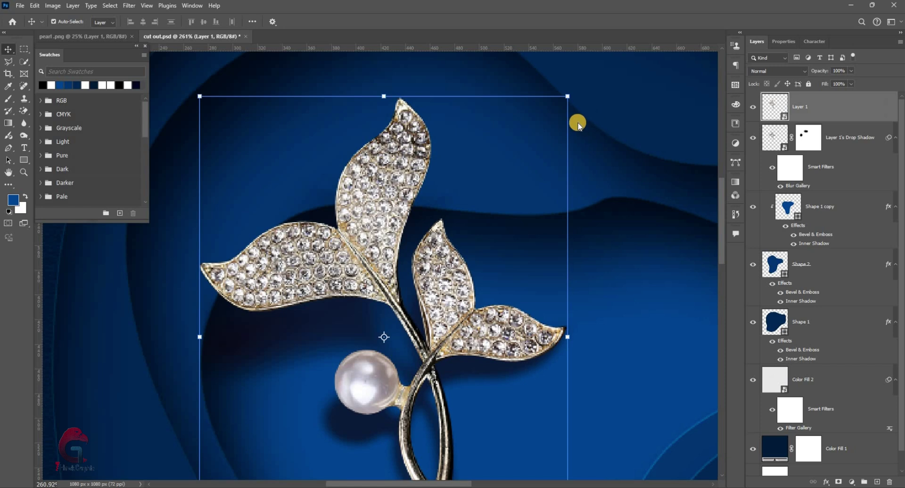
# - Give Layer 1 a Drop Shadow at 64% opacity, 109°, 8 px distance and 6 px size
pyautogui.press('h')
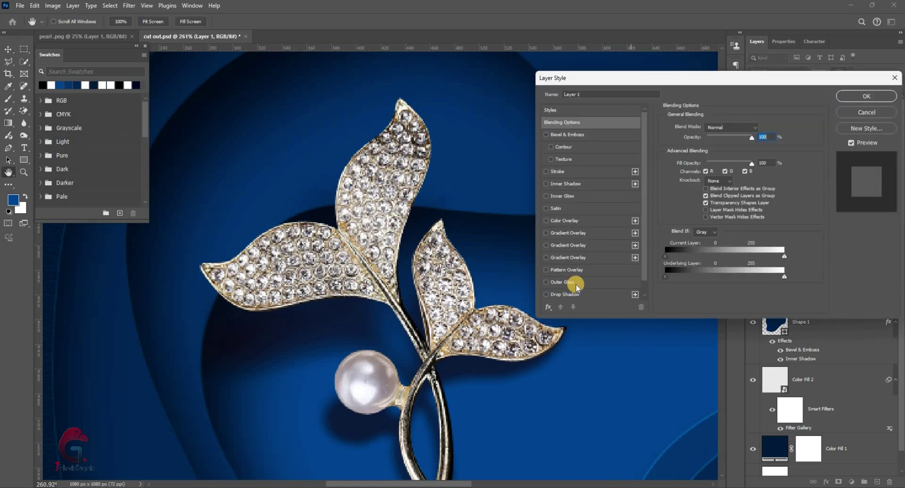
pyautogui.scroll(-1, 576, 287)
pyautogui.click(568, 281)
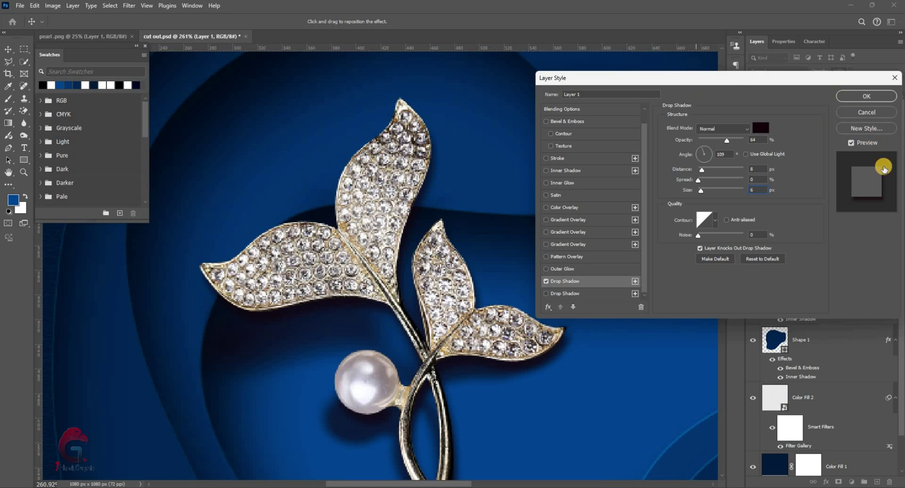
pyautogui.click(866, 96)
pyautogui.rightClick(831, 133)
# - Split the brooch's new drop shadow onto a second Layer 1's Drop Shadow layer
pyautogui.click(837, 286)
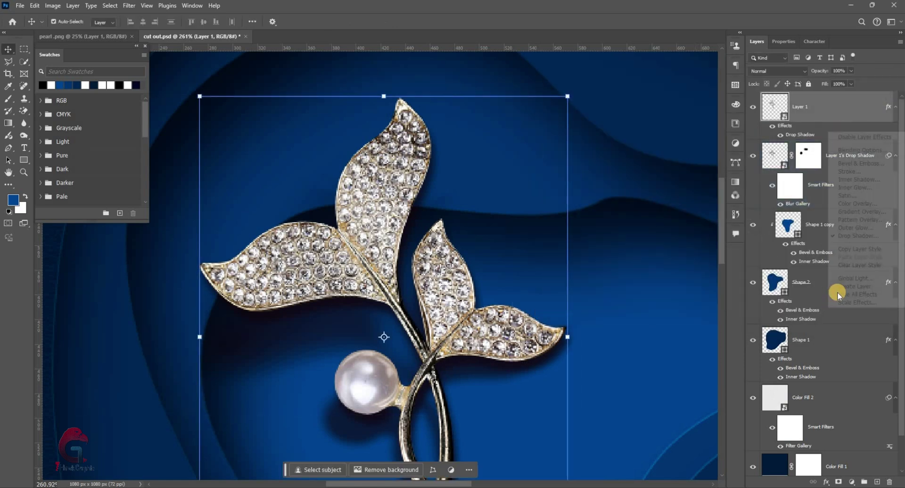
pyautogui.click(838, 286)
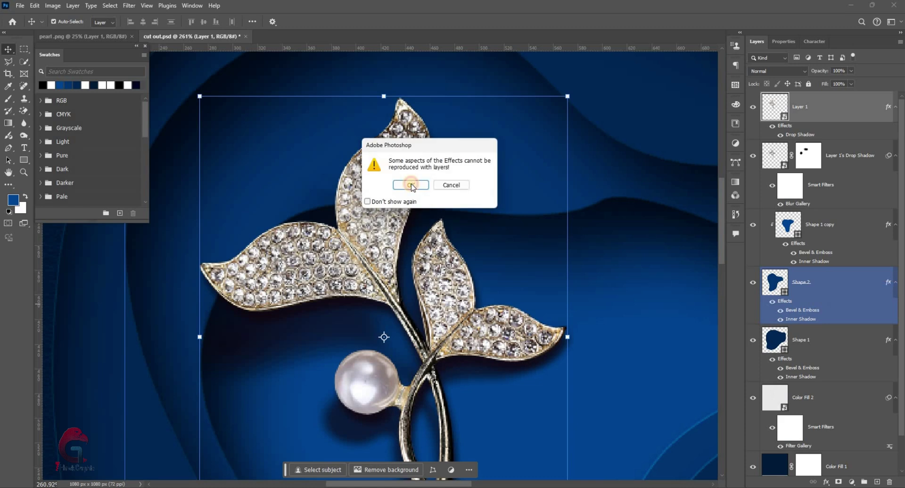
pyautogui.click(412, 184)
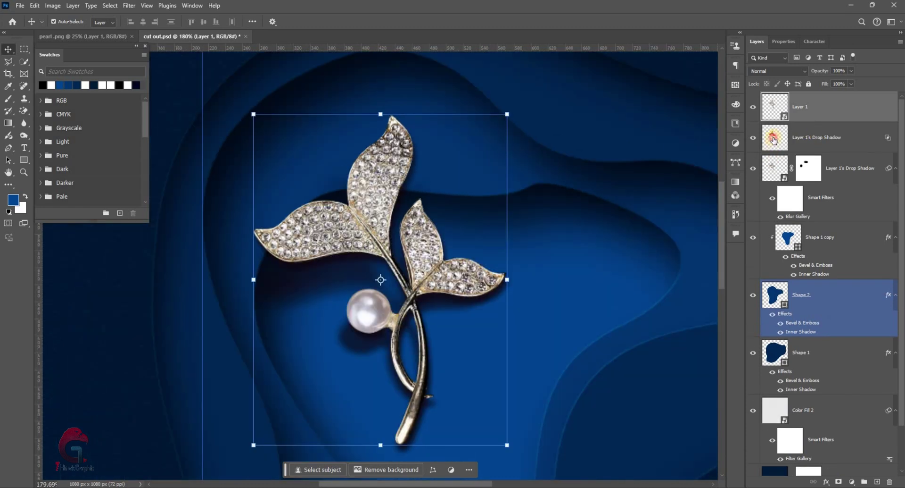
pyautogui.click(774, 140)
# - Mask the new shadow layer to the inner paper shape, Shape 1 copy
pyautogui.click(624, 288)
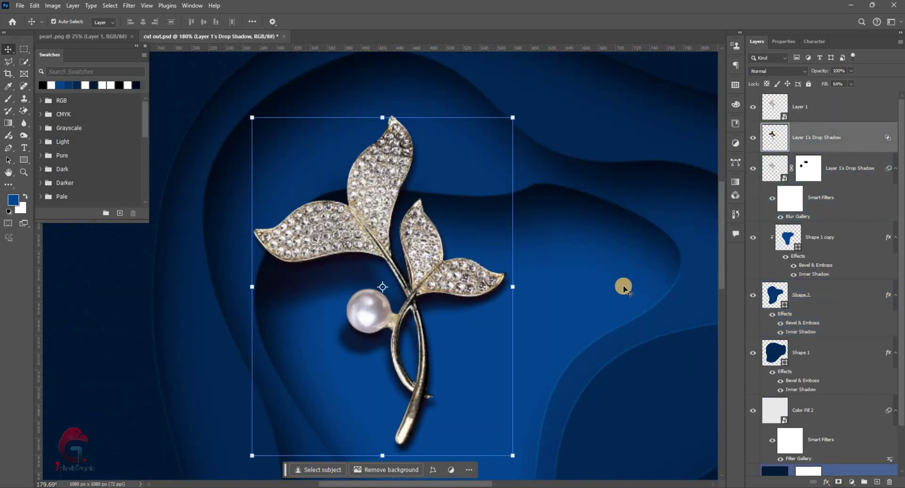
pyautogui.click(791, 238)
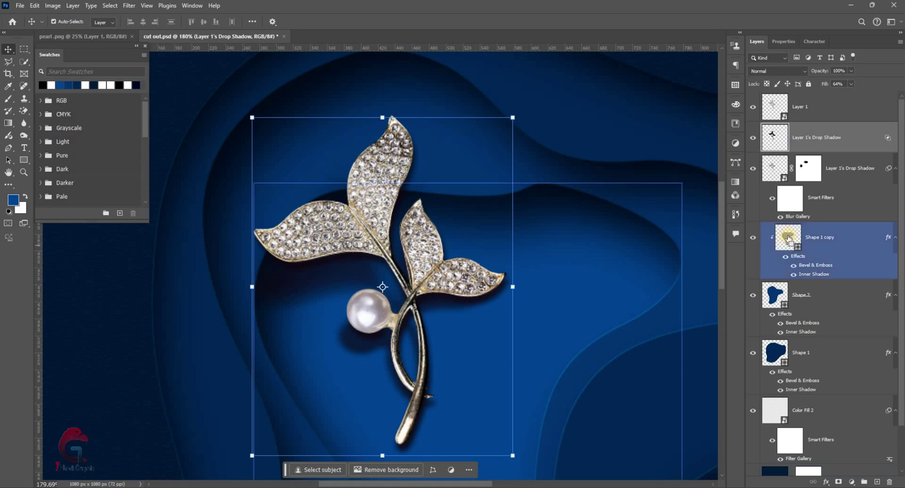
pyautogui.keyDown('ctrl'); pyautogui.click(791, 239); pyautogui.keyUp('ctrl')
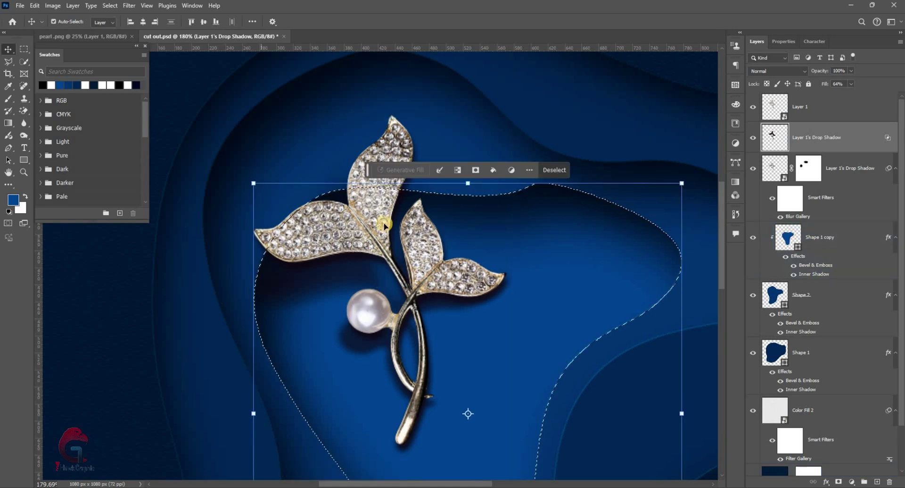
pyautogui.scroll(-2, 384, 226)
pyautogui.scroll(-2, 410, 247)
pyautogui.scroll(-1, 418, 285)
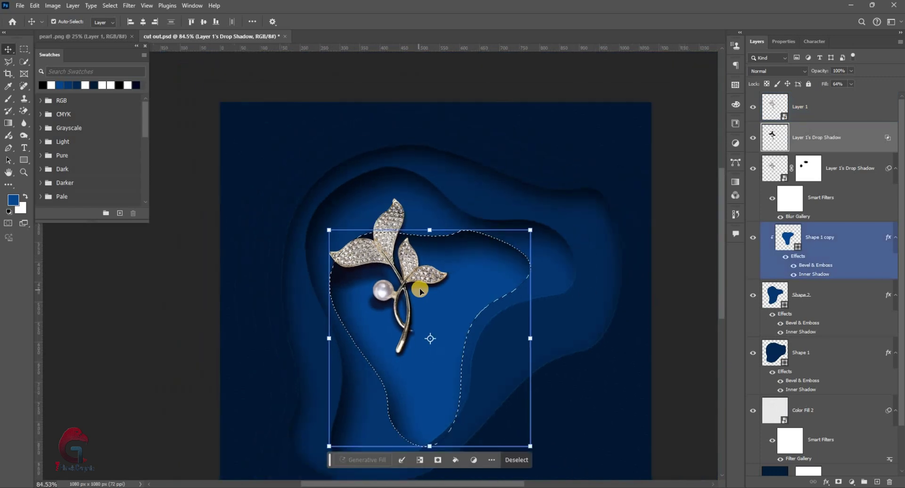
pyautogui.keyDown('ctrl'); pyautogui.click(420, 291); pyautogui.keyUp('ctrl')
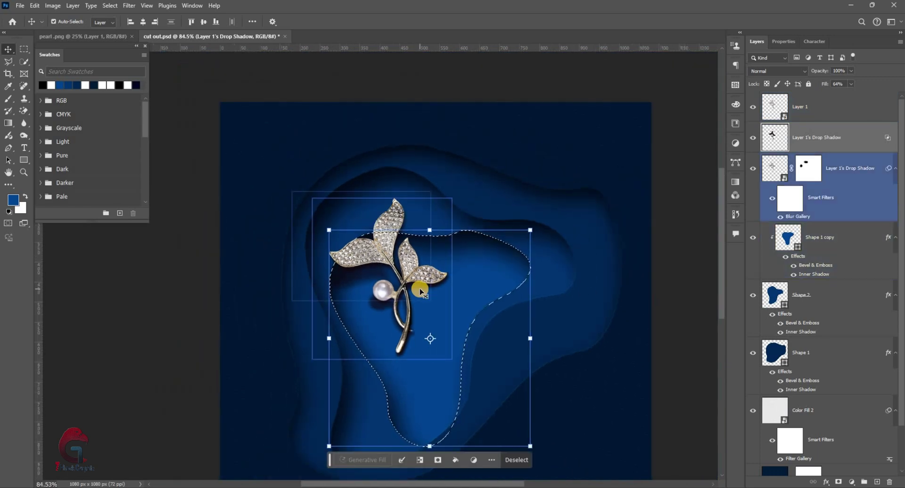
pyautogui.keyDown('ctrl'); pyautogui.click(420, 286); pyautogui.keyUp('ctrl')
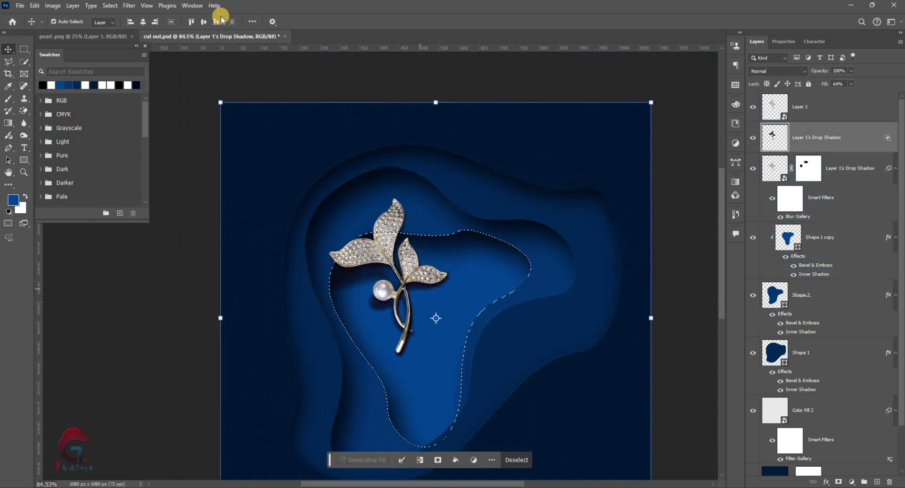
pyautogui.click(837, 482)
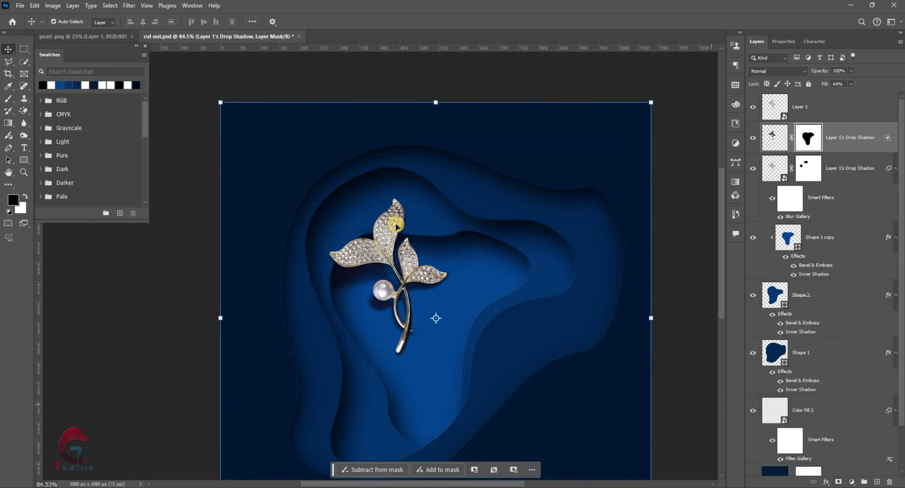
# - Lower the new drop shadow layer's opacity to 71%
pyautogui.scroll(2, 371, 208)
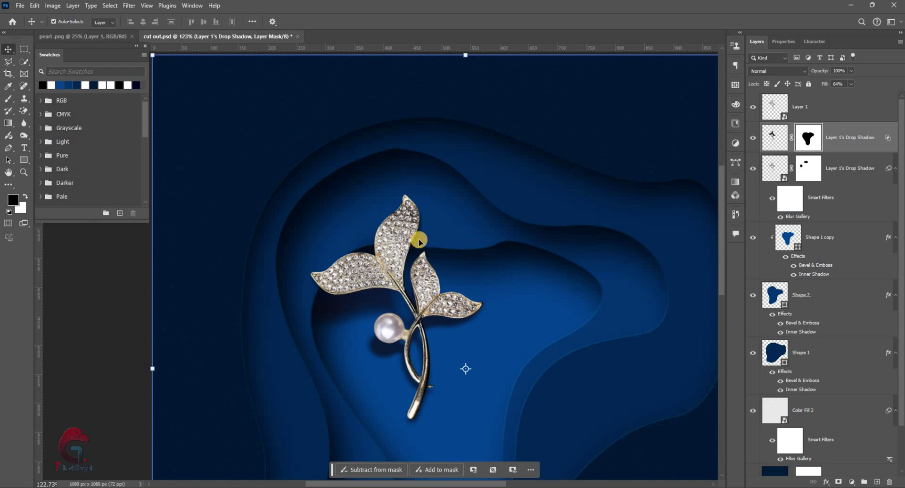
pyautogui.scroll(3, 395, 265)
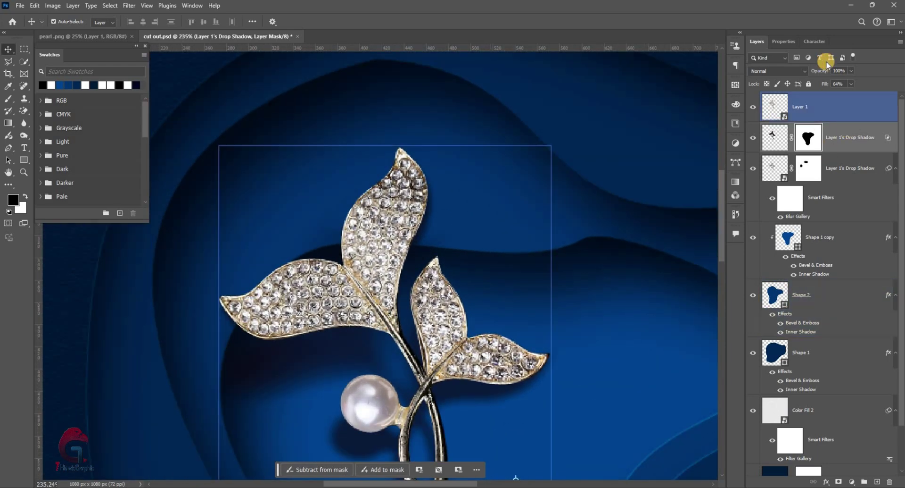
pyautogui.hotkey('ctrl', '2')
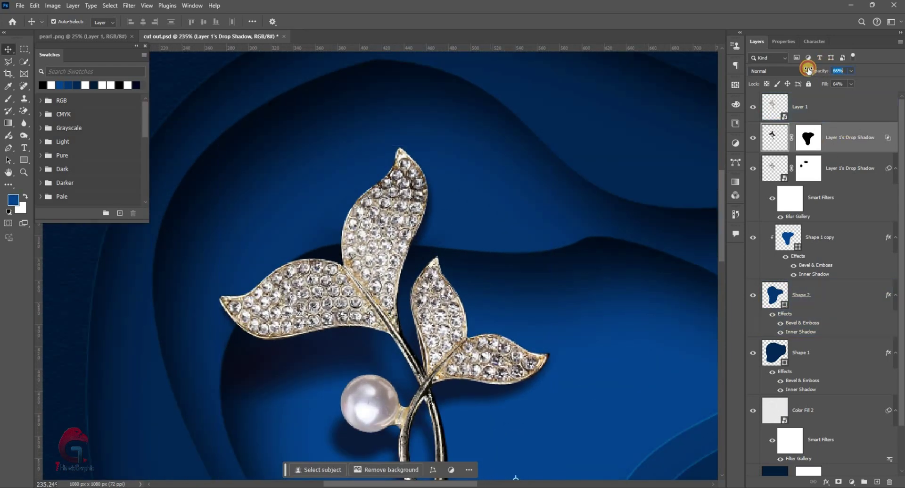
pyautogui.scroll(-3, 437, 233)
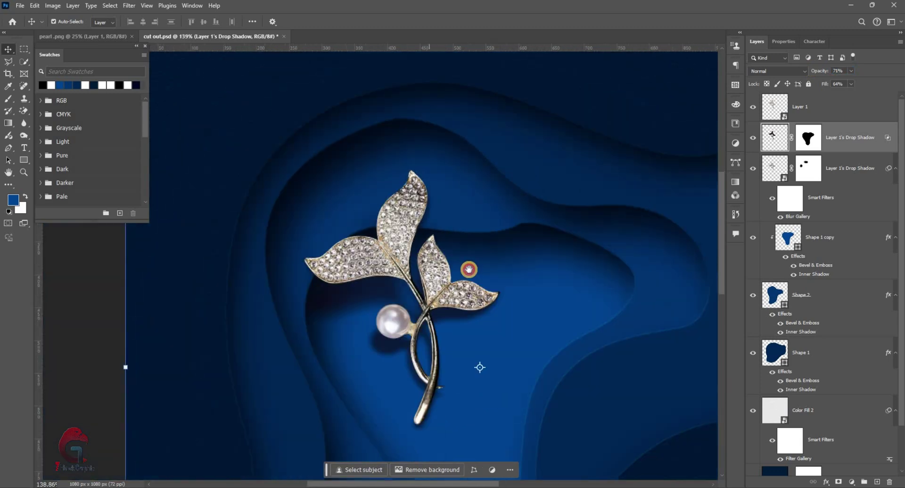
pyautogui.scroll(-1, 444, 243)
# - Target the blurred shadow layer's mask with the Brush tool
pyautogui.click(411, 330)
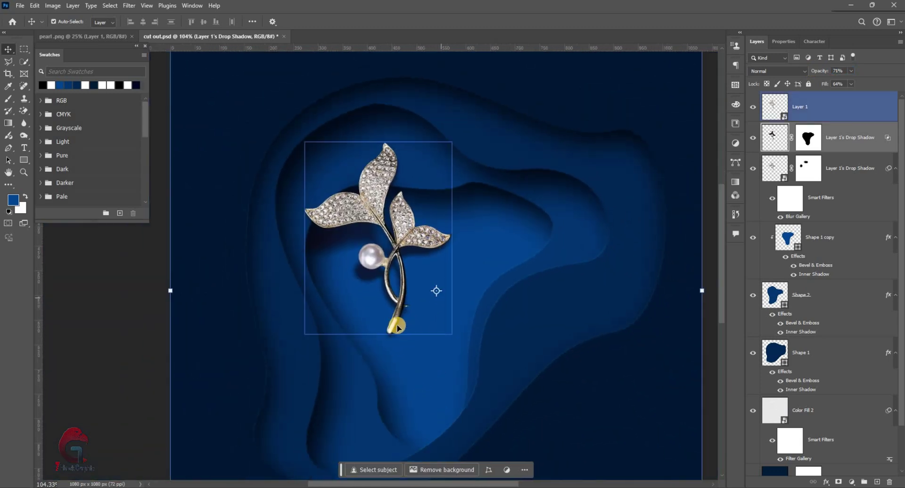
pyautogui.scroll(3, 470, 280)
pyautogui.click(764, 179)
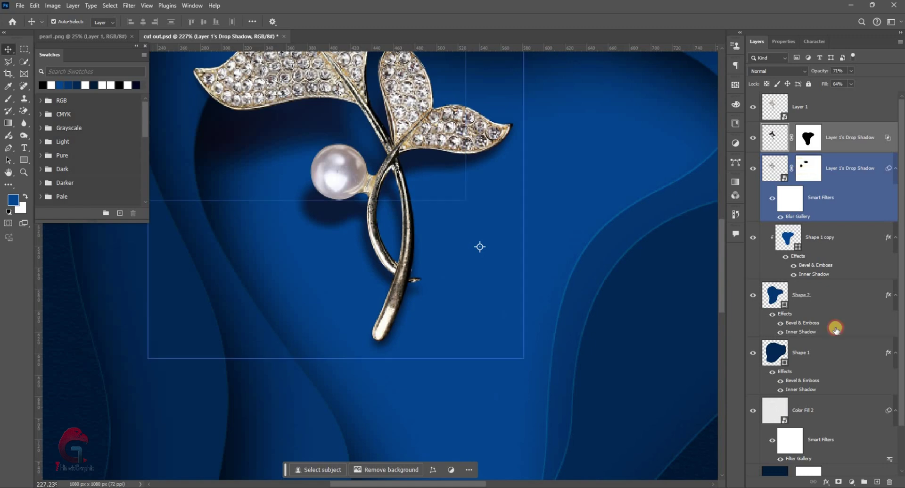
pyautogui.hotkey('ctrl', '\\')
pyautogui.press('b')
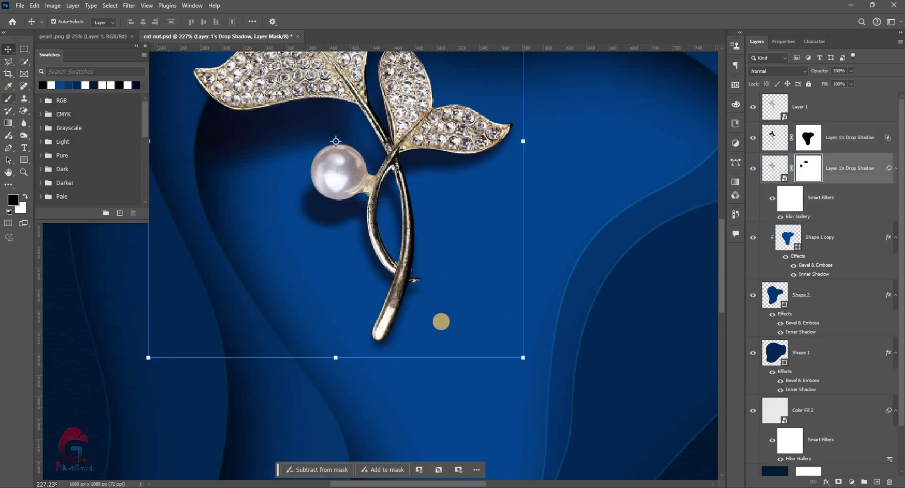
pyautogui.scroll(1, 450, 298)
pyautogui.scroll(1, 450, 298)
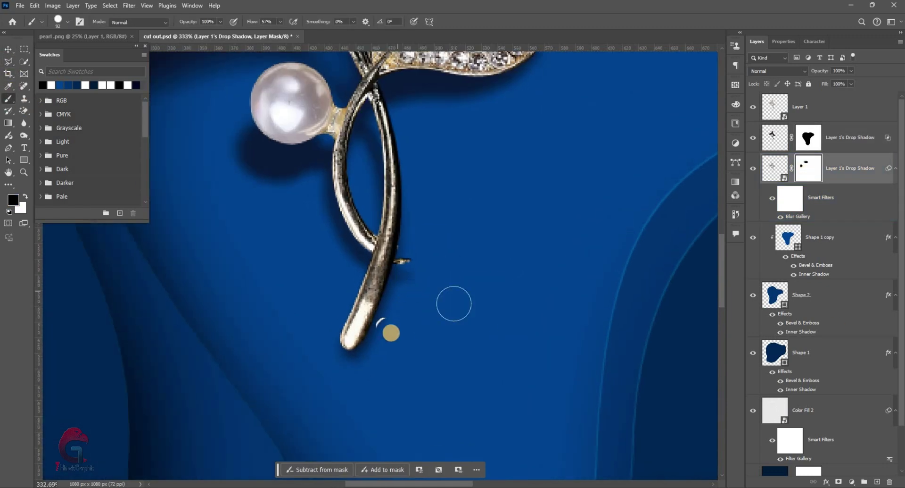
# - Adjust the brush size and paint out stray shadow below the stem tip
pyautogui.keyDown('alt'); pyautogui.rightClick(389, 327); pyautogui.keyUp('alt')
pyautogui.keyDown('alt'); pyautogui.rightClick(394, 349); pyautogui.keyUp('alt')
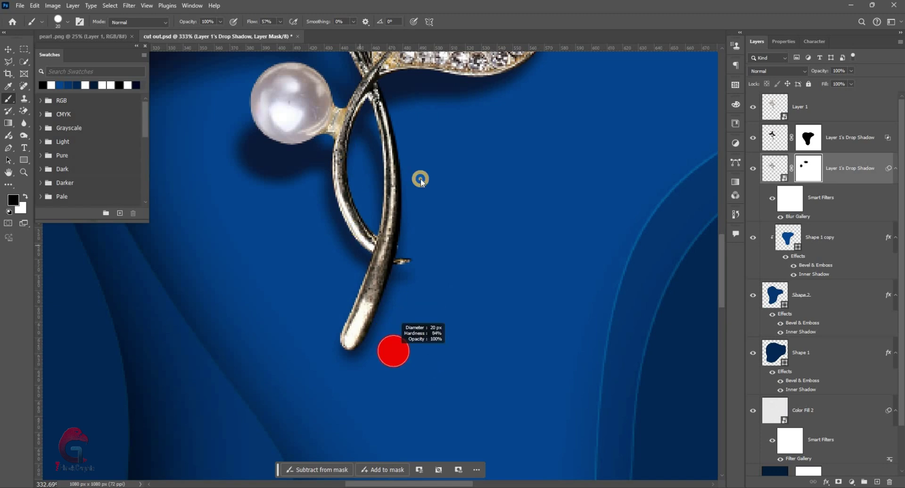
pyautogui.keyDown('alt'); pyautogui.rightClick(404, 301); pyautogui.keyUp('alt')
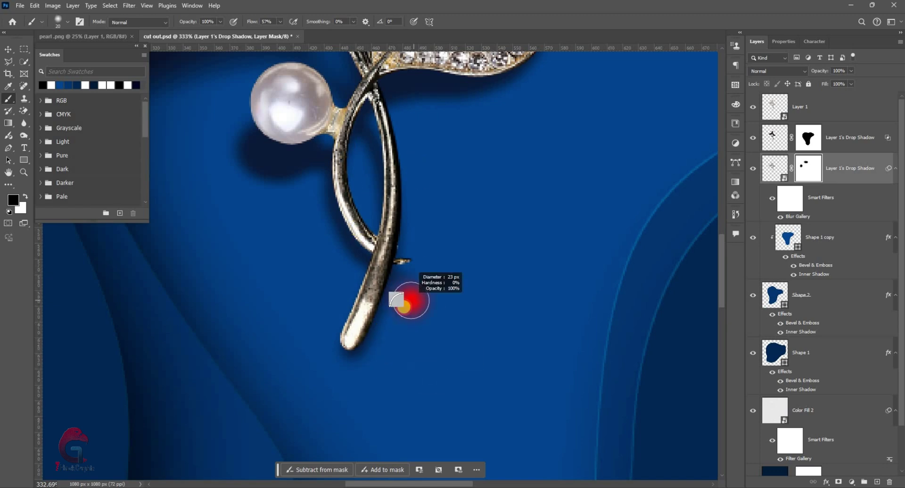
pyautogui.keyDown('alt'); pyautogui.rightClick(376, 341); pyautogui.keyUp('alt')
pyautogui.click(408, 296)
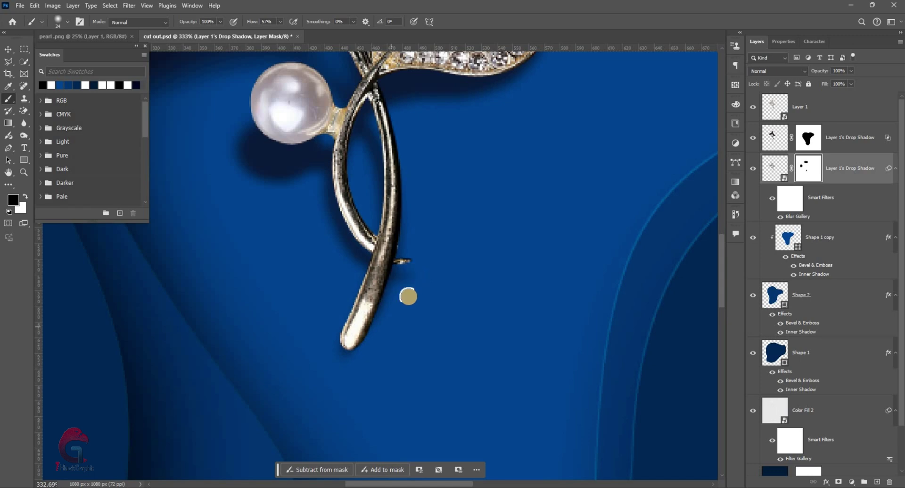
pyautogui.scroll(-2, 393, 282)
pyautogui.scroll(-2, 392, 282)
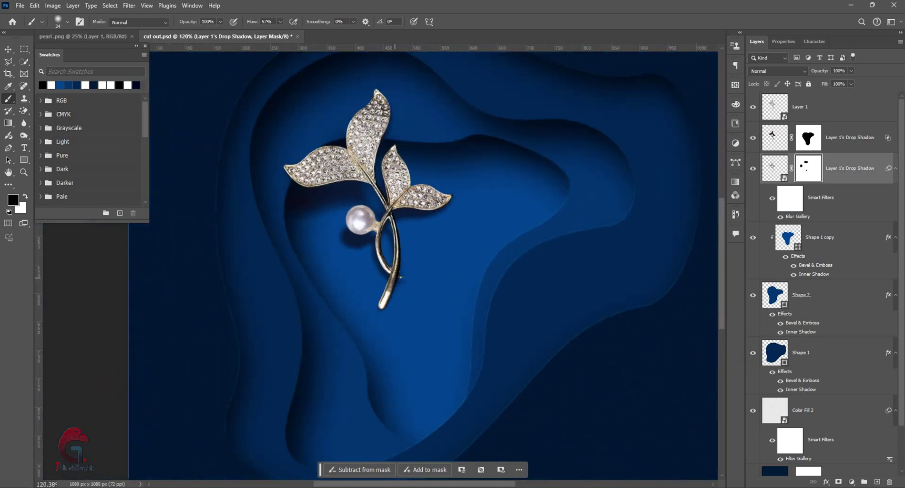
pyautogui.press('v')
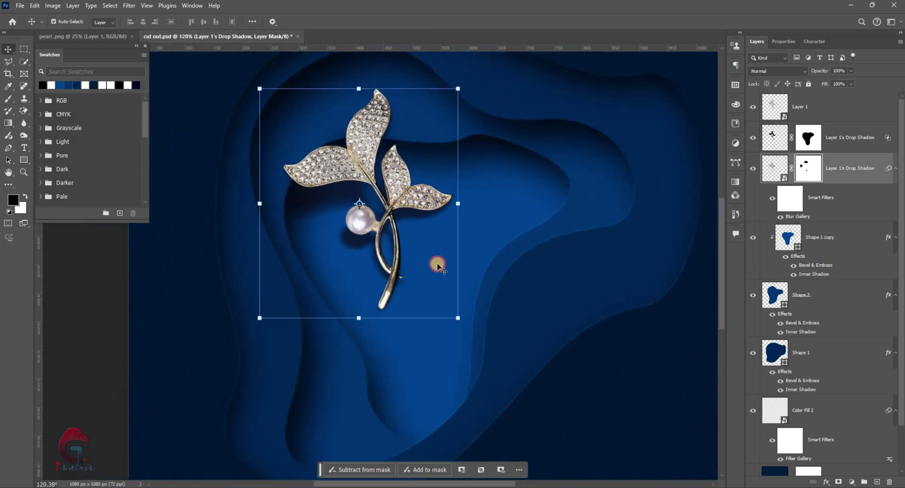
pyautogui.click(395, 180)
# - Add a Hue/Saturation adjustment to the brooch with Saturation -100 and Lightness +6
pyautogui.click(374, 188)
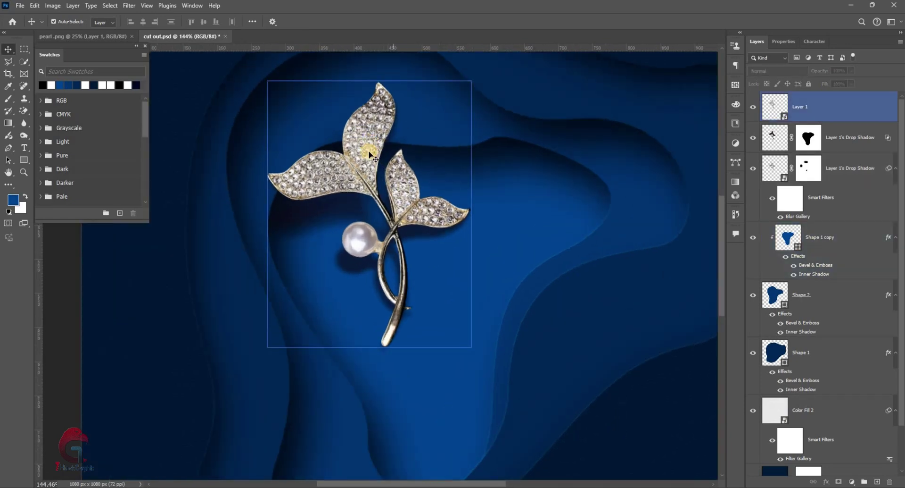
pyautogui.scroll(2, 374, 188)
pyautogui.click(758, 160)
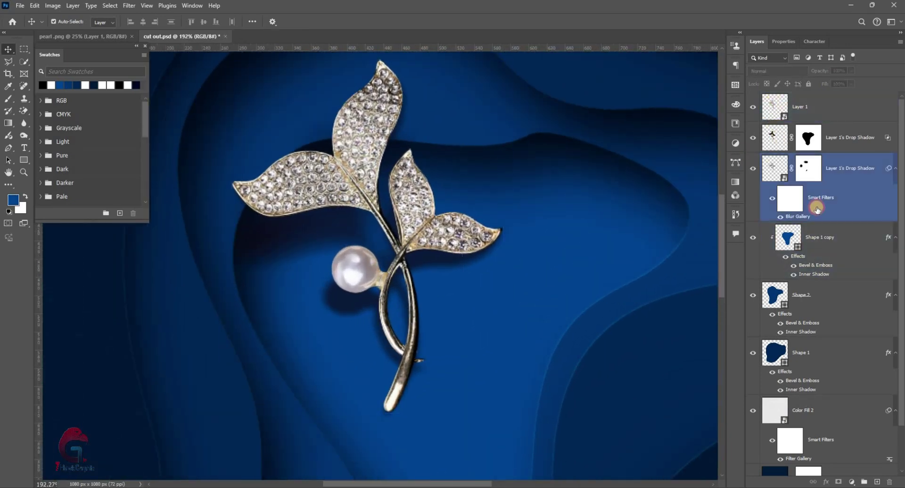
pyautogui.click(797, 107)
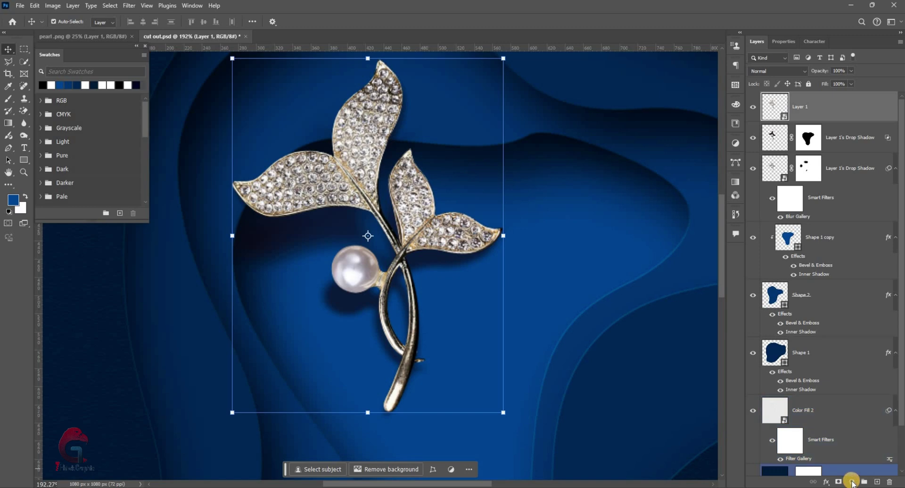
pyautogui.click(852, 482)
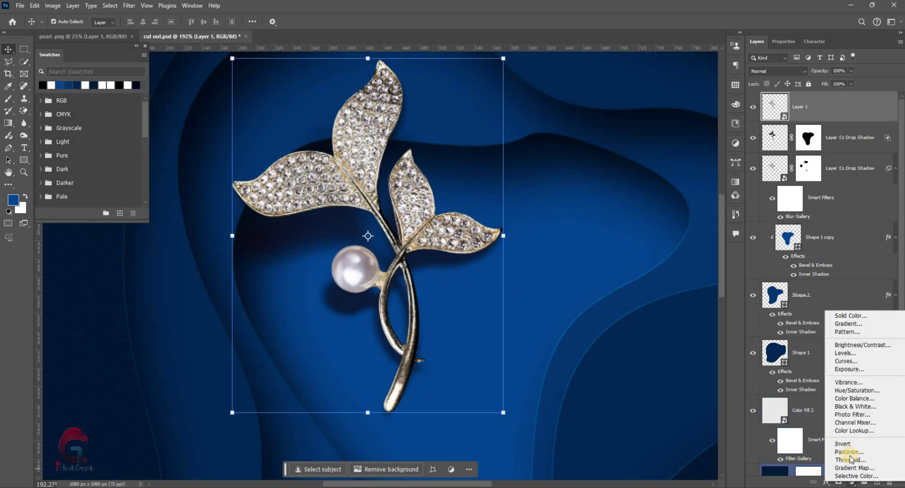
pyautogui.click(850, 391)
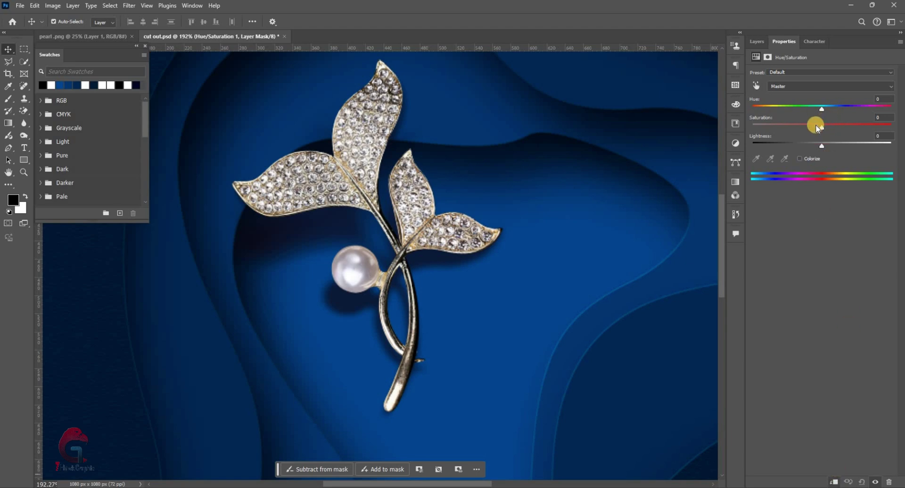
pyautogui.moveTo(760, 124); pyautogui.dragTo(583, 180)
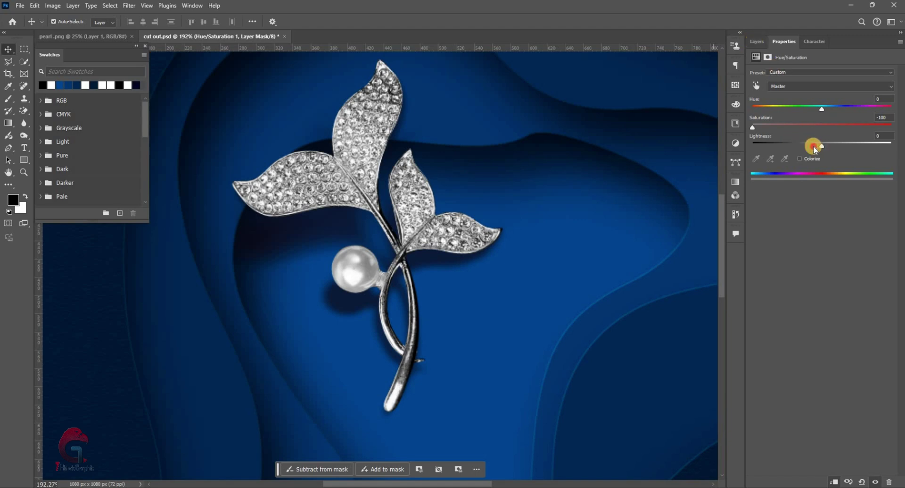
pyautogui.moveTo(814, 145); pyautogui.dragTo(825, 146)
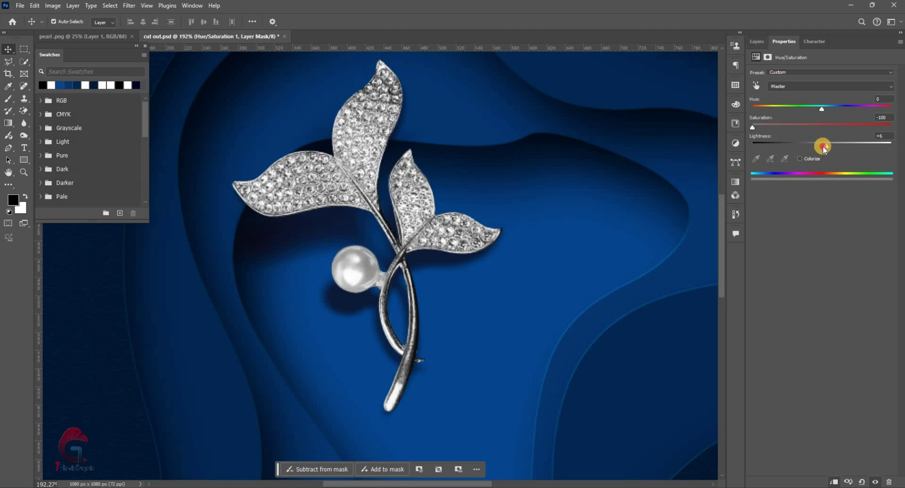
pyautogui.click(760, 41)
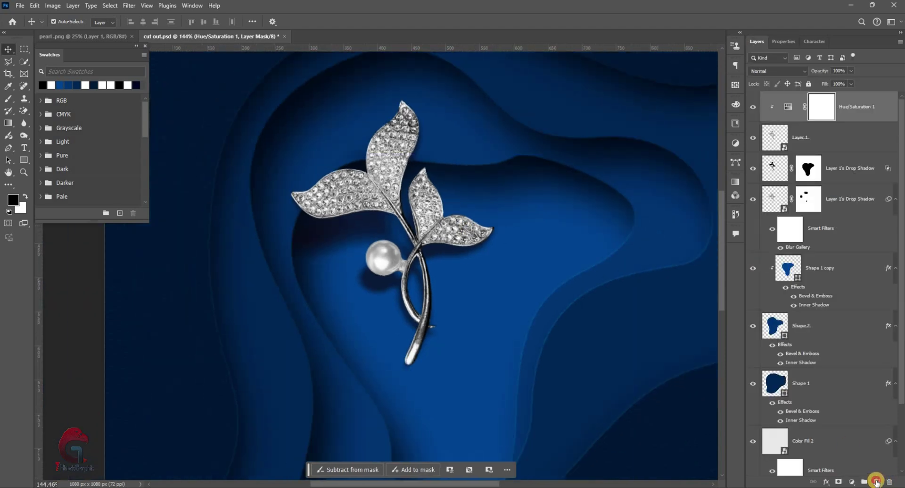
pyautogui.click(876, 481)
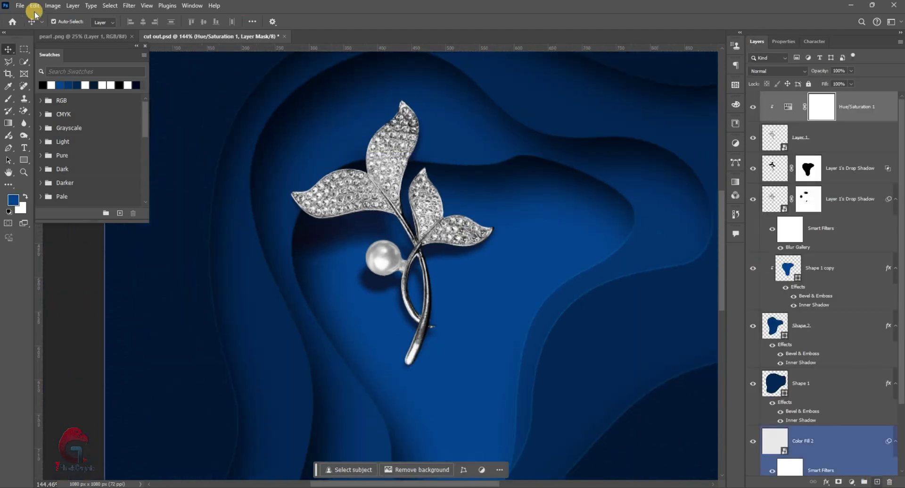
# - Fill the new layer with 50% Gray
pyautogui.hotkey('alt', 'e')
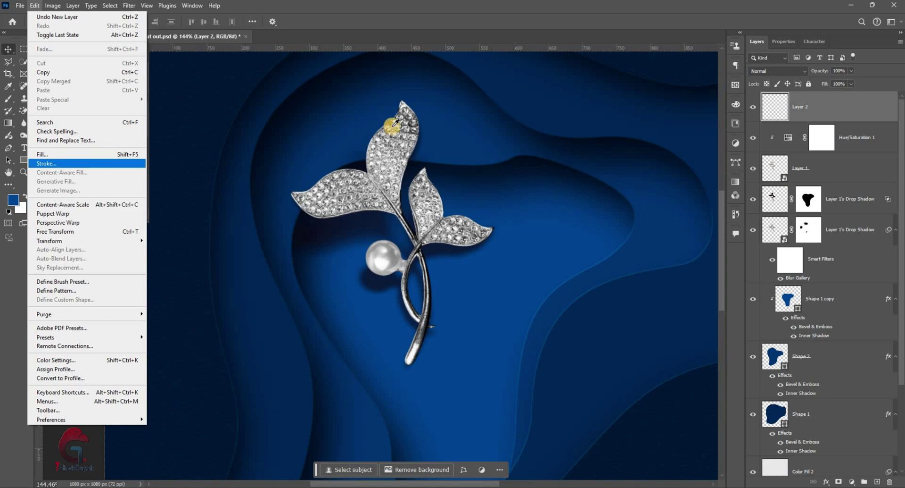
pyautogui.press('Return')
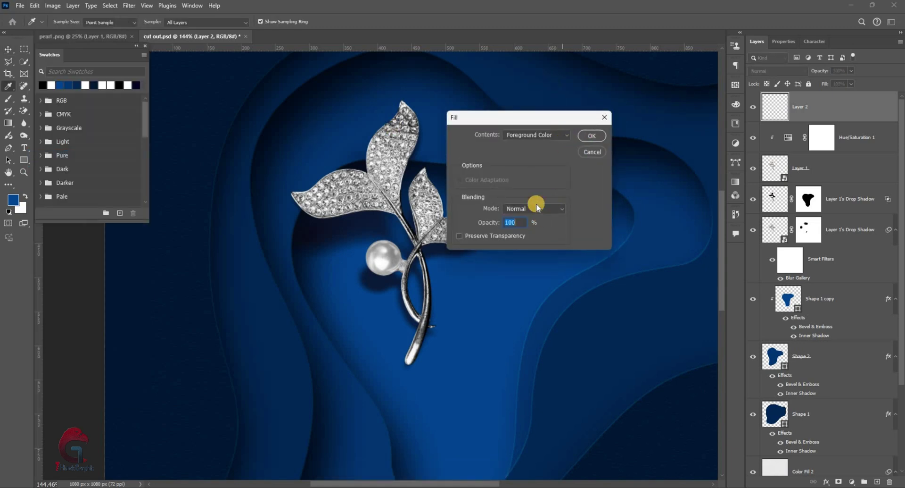
pyautogui.click(536, 135)
pyautogui.click(533, 213)
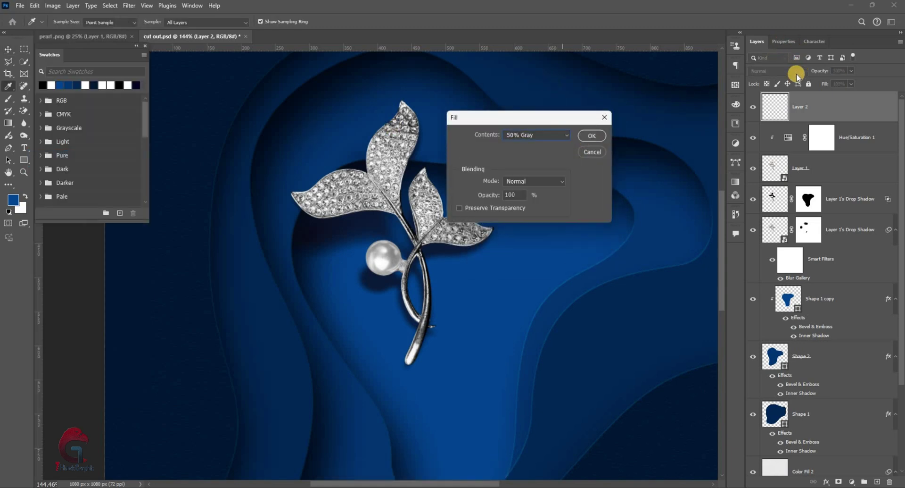
pyautogui.press('Return')
# - Set the gray layer to Overlay and clip it to the brooch
pyautogui.press('v')
pyautogui.click(778, 70)
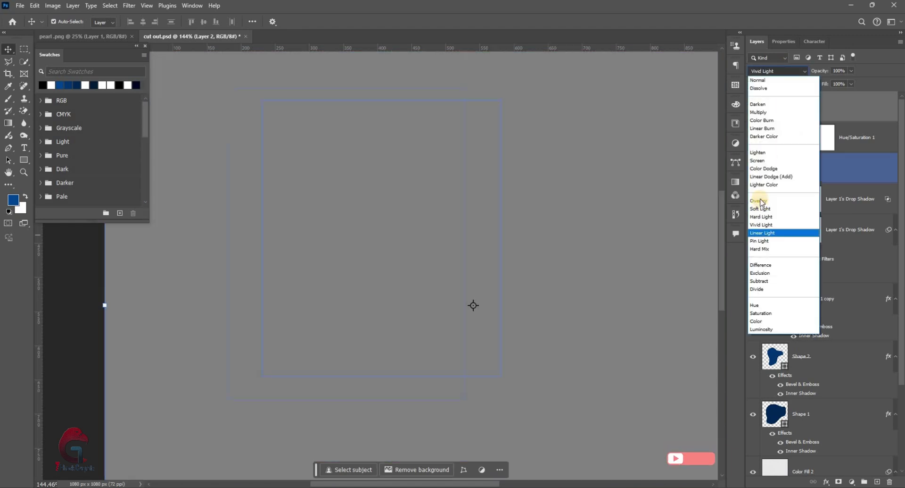
pyautogui.click(763, 202)
pyautogui.rightClick(823, 333)
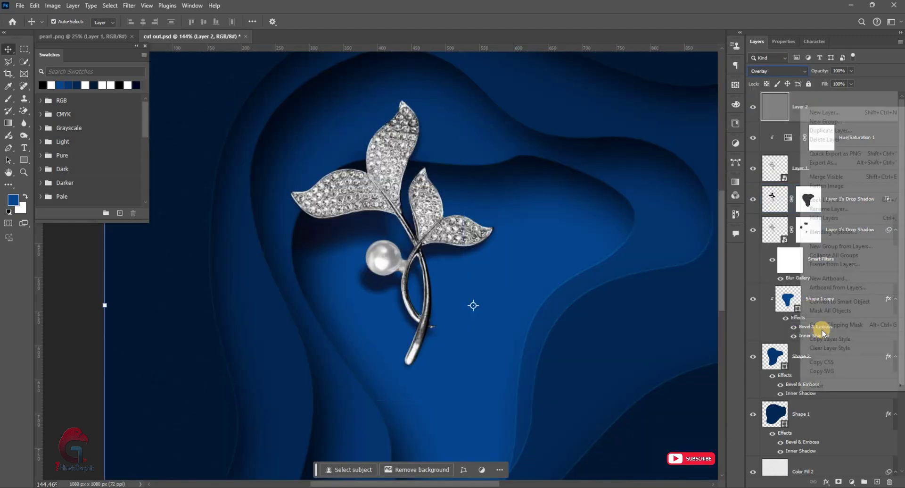
pyautogui.hotkey('ctrl', 'alt', 'g')
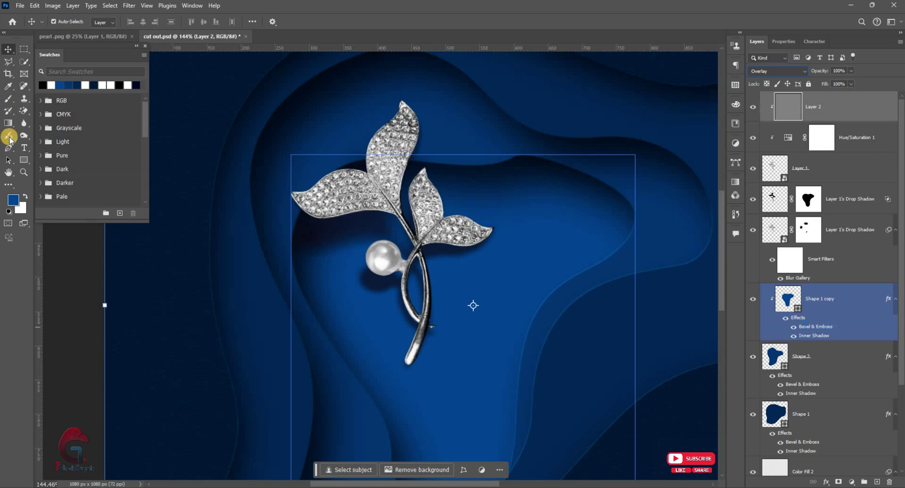
# - Dodge the edges of the brooch leaves to brighten them
pyautogui.rightClick(10, 137)
pyautogui.click(61, 137)
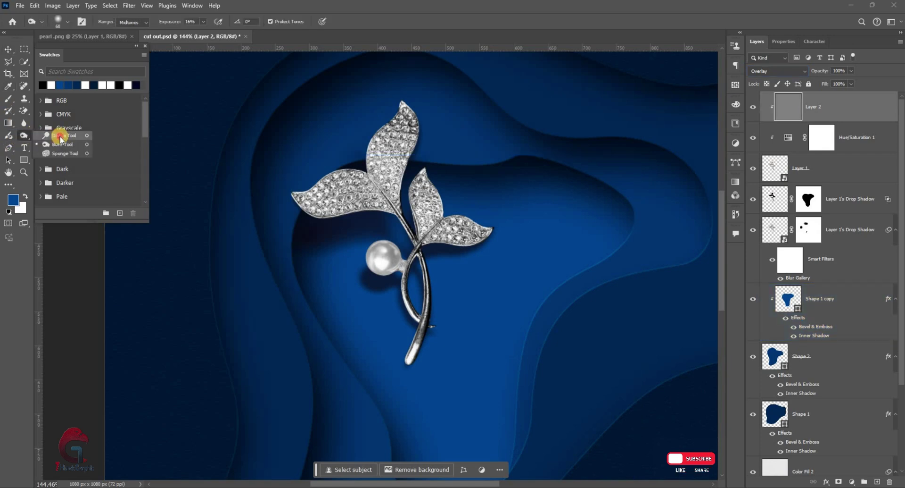
pyautogui.scroll(2, 385, 109)
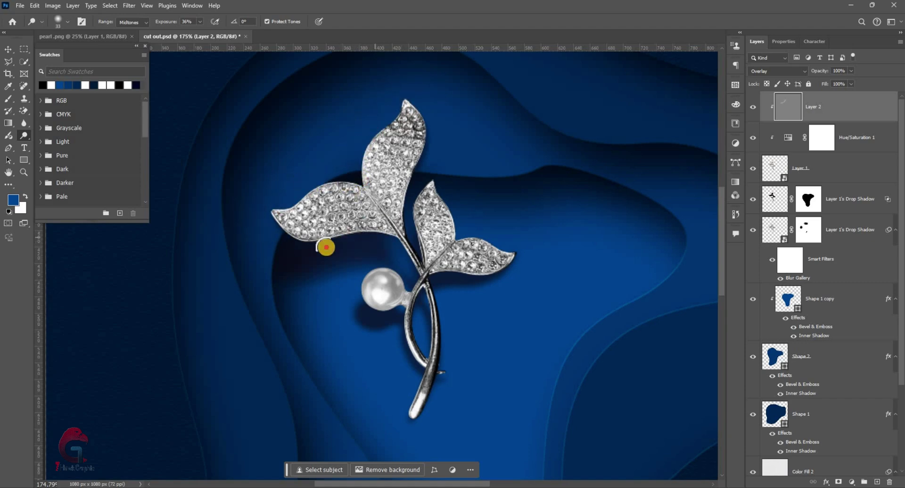
pyautogui.moveTo(353, 241); pyautogui.dragTo(448, 192)
pyautogui.press('[')
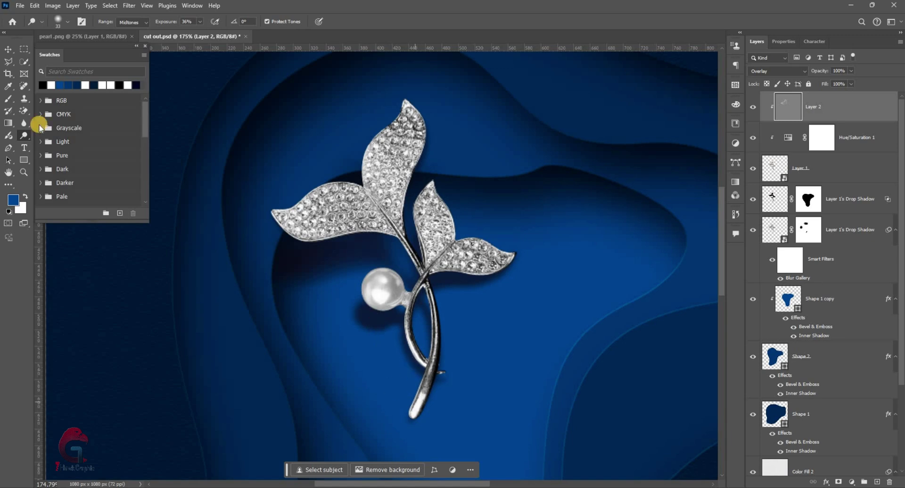
pyautogui.hotkey('ctrl', '-')
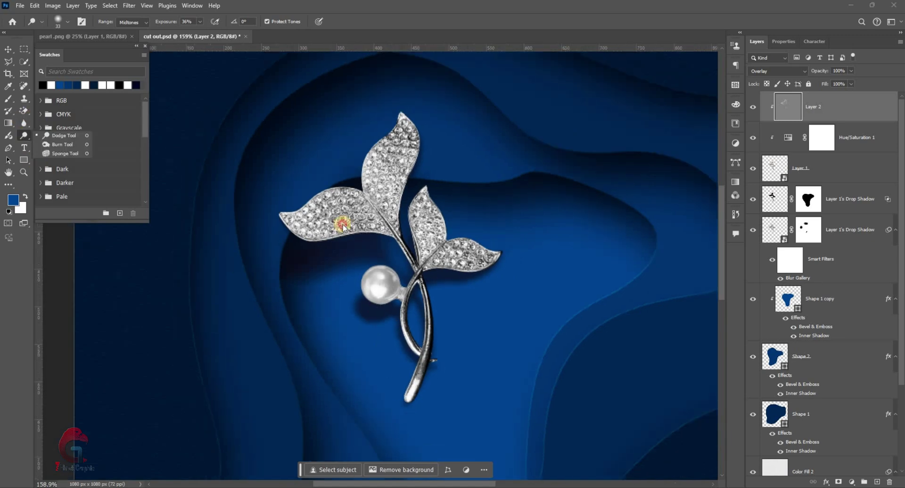
# - Burn the brooch's darker areas with a smaller brush for depth
pyautogui.hotkey('shift', 'o')
pyautogui.scroll(3, 457, 265)
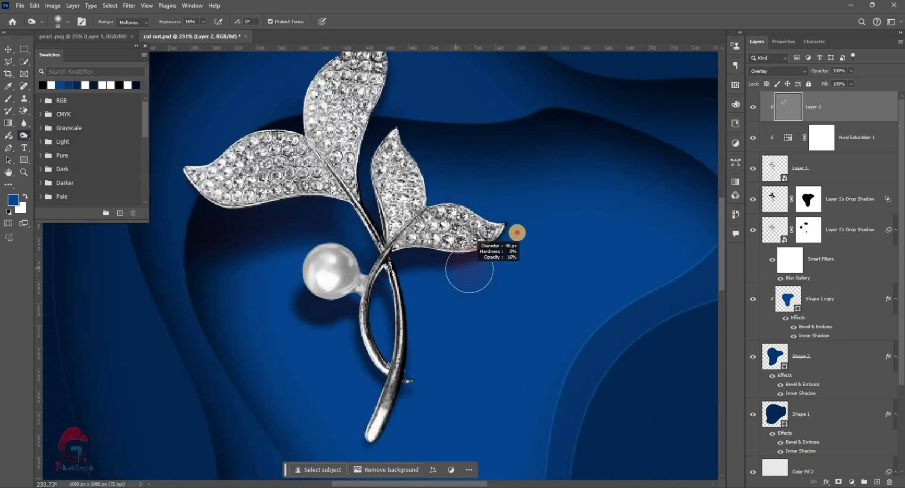
pyautogui.scroll(2, 404, 256)
pyautogui.scroll(2, 408, 197)
pyautogui.scroll(-2, 392, 198)
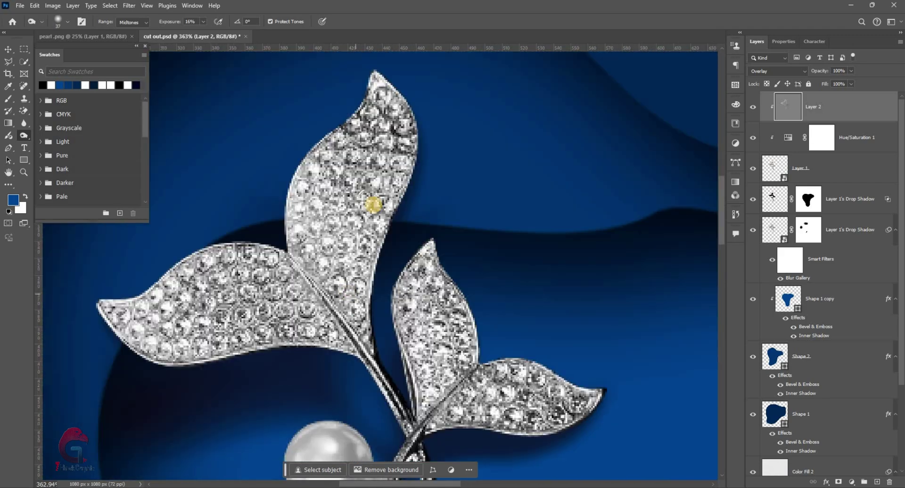
pyautogui.scroll(-2, 373, 246)
pyautogui.scroll(4, 344, 302)
pyautogui.press('[')
pyautogui.scroll(-3, 352, 276)
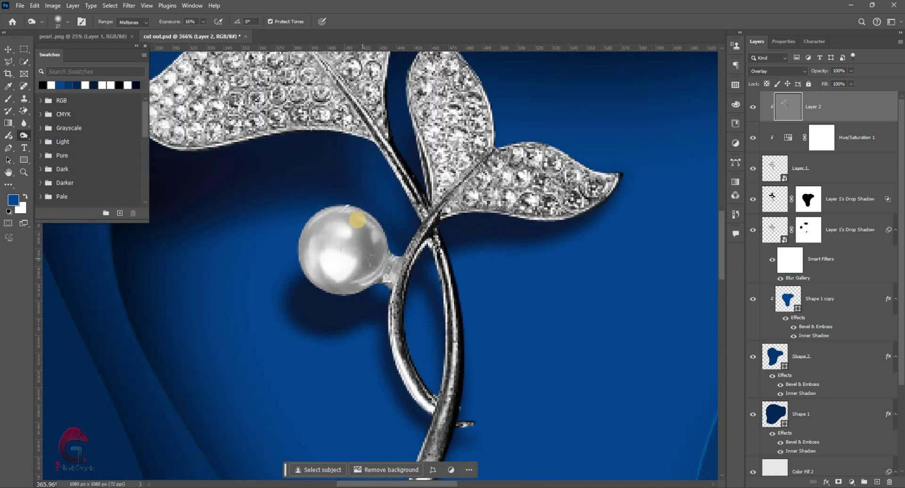
pyautogui.scroll(-2, 352, 276)
pyautogui.scroll(-2, 352, 276)
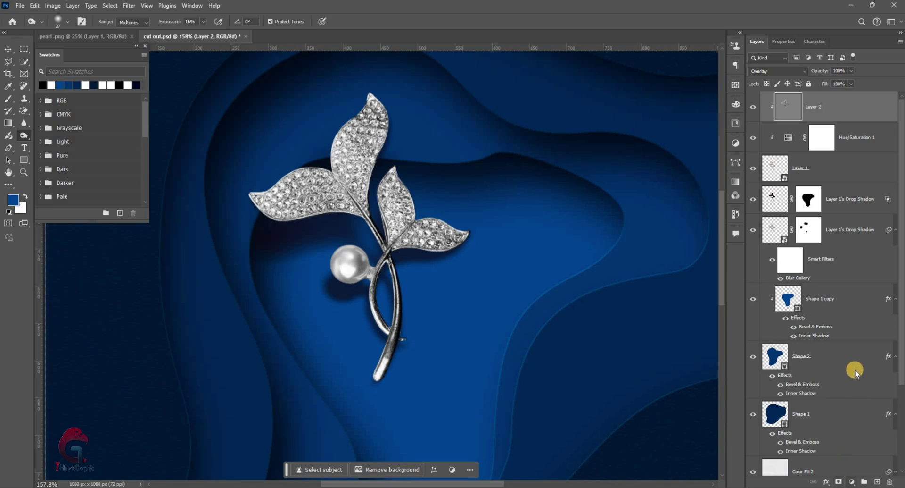
pyautogui.click(852, 482)
# - Add Exposure 1 with Exposure -1.81 and Gamma Correction 1.25 to darken the brooch
pyautogui.click(816, 352)
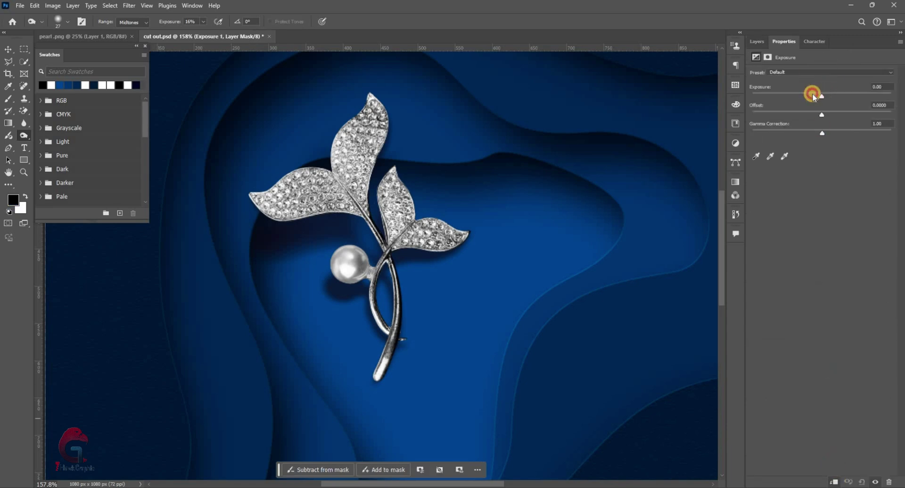
pyautogui.moveTo(818, 94); pyautogui.dragTo(803, 98)
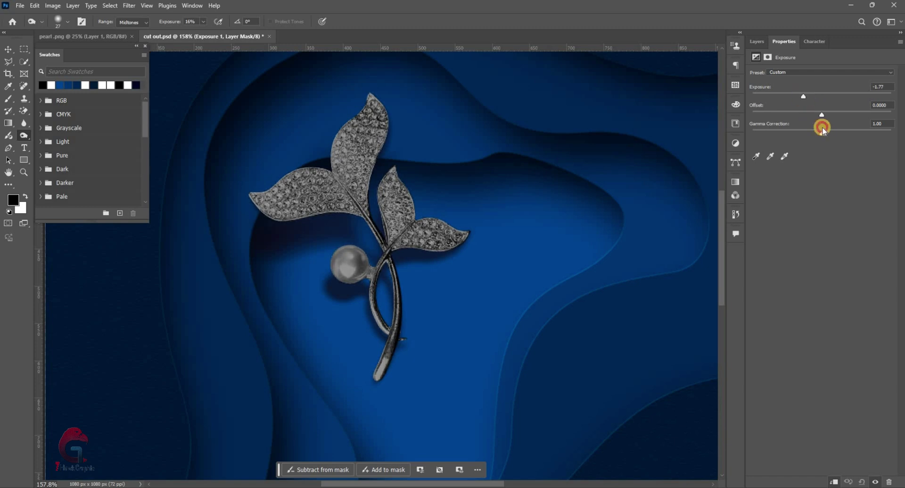
pyautogui.moveTo(829, 133); pyautogui.dragTo(812, 133)
pyautogui.press('F7')
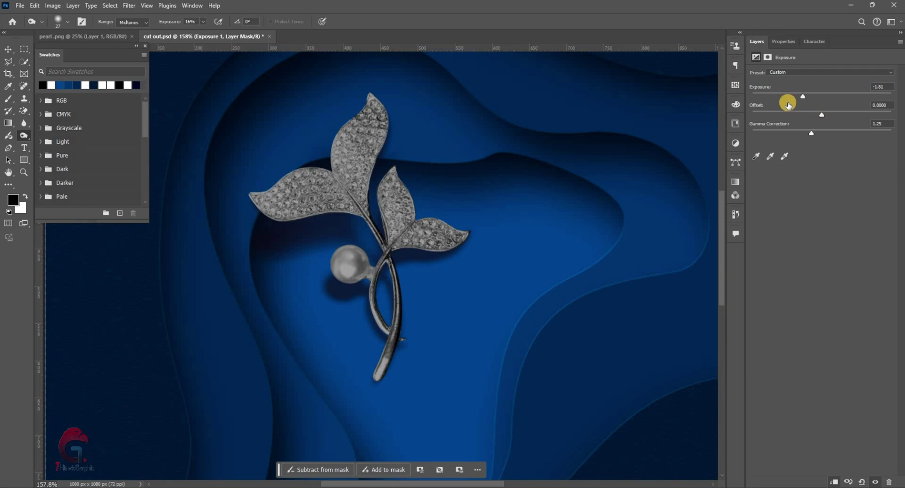
pyautogui.rightClick(790, 105)
# - Set Exposure 1's Underlying Layer Blend If to 11 and a split 92/227
pyautogui.click(802, 109)
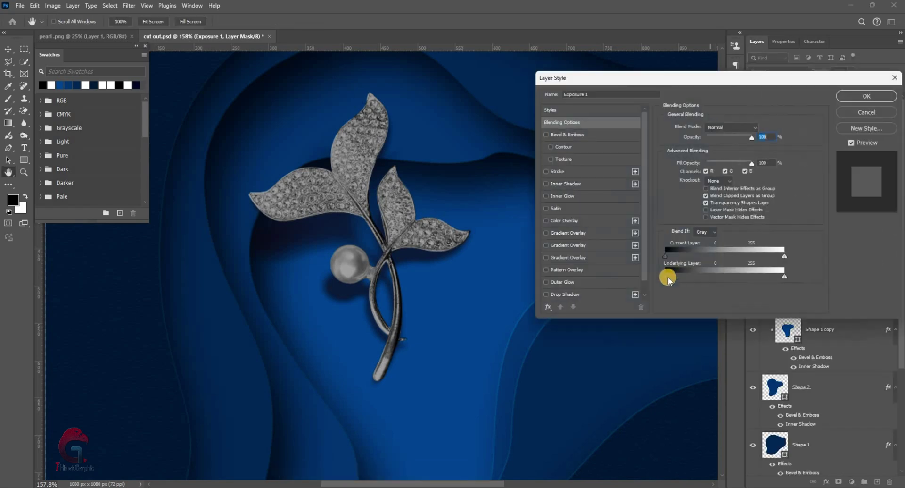
pyautogui.moveTo(665, 275)
pyautogui.mouseDown()
pyautogui.moveTo(772, 270)
pyautogui.moveTo(671, 266)
pyautogui.mouseUp()
pyautogui.moveTo(753, 276); pyautogui.dragTo(670, 276)
pyautogui.moveTo(750, 279); pyautogui.dragTo(741, 280)
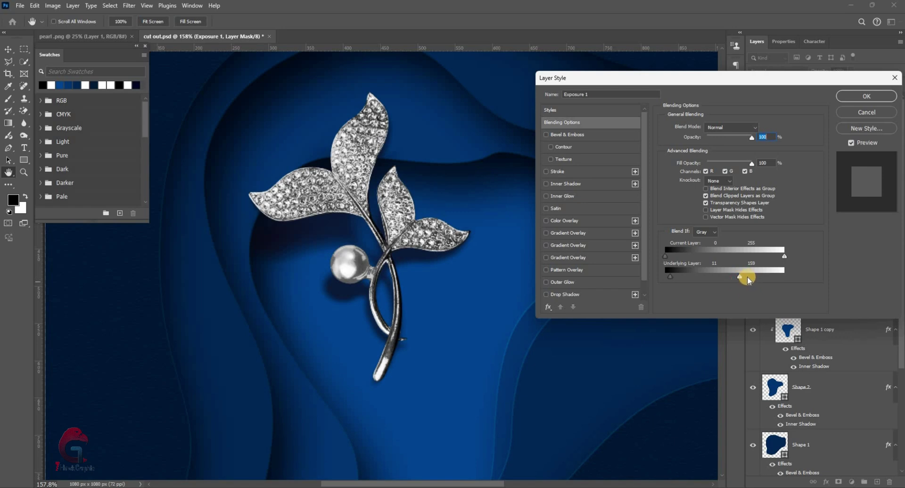
pyautogui.press('alt')
pyautogui.moveTo(760, 277); pyautogui.dragTo(766, 276)
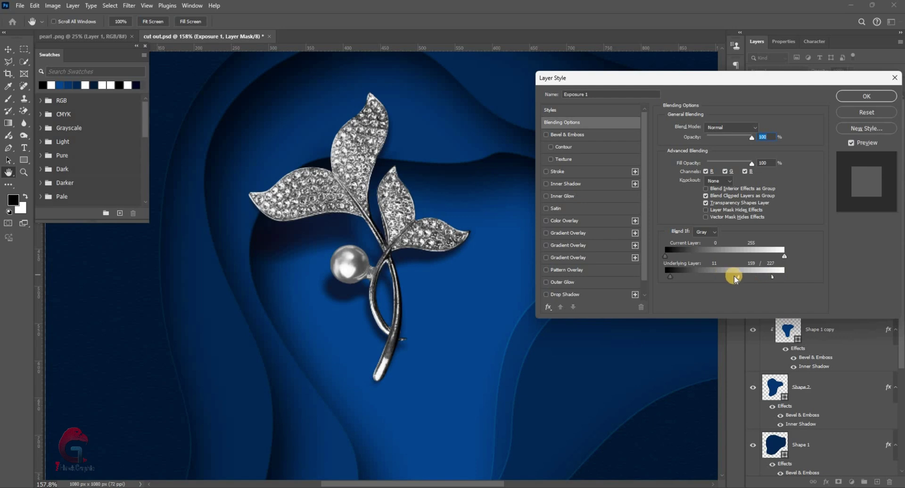
pyautogui.moveTo(709, 278); pyautogui.dragTo(708, 278)
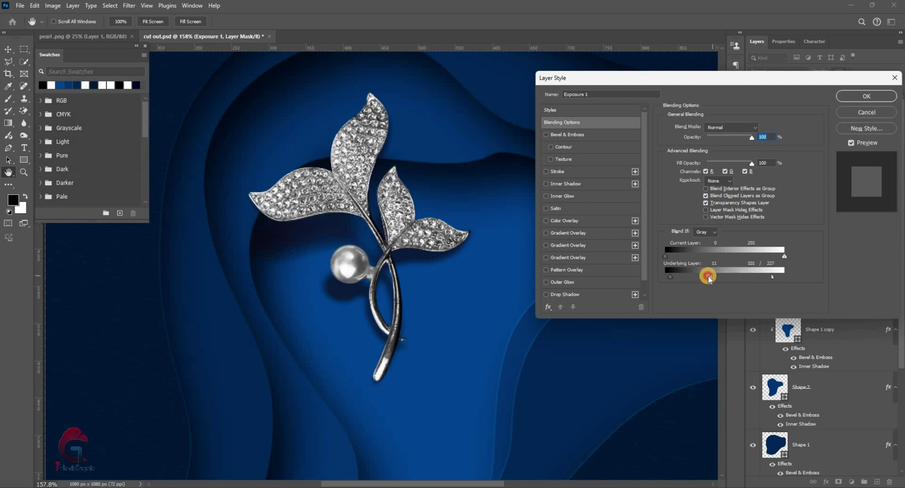
pyautogui.click(853, 97)
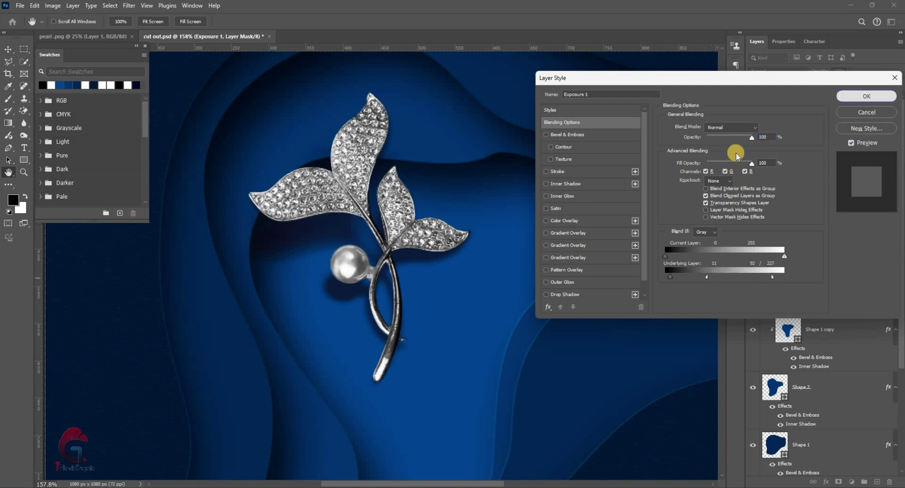
# - Brush on Exposure 1's mask to hide part of the darkening
pyautogui.press('o')
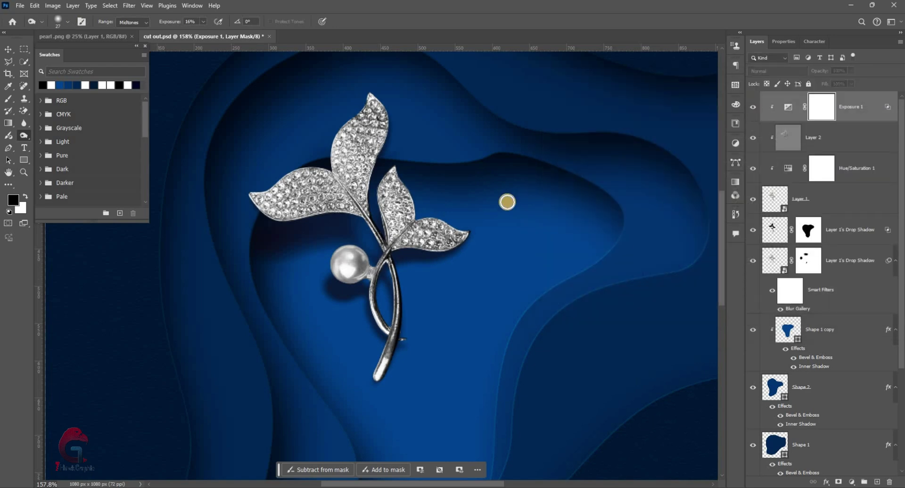
pyautogui.scroll(-3, 453, 156)
pyautogui.scroll(2, 358, 166)
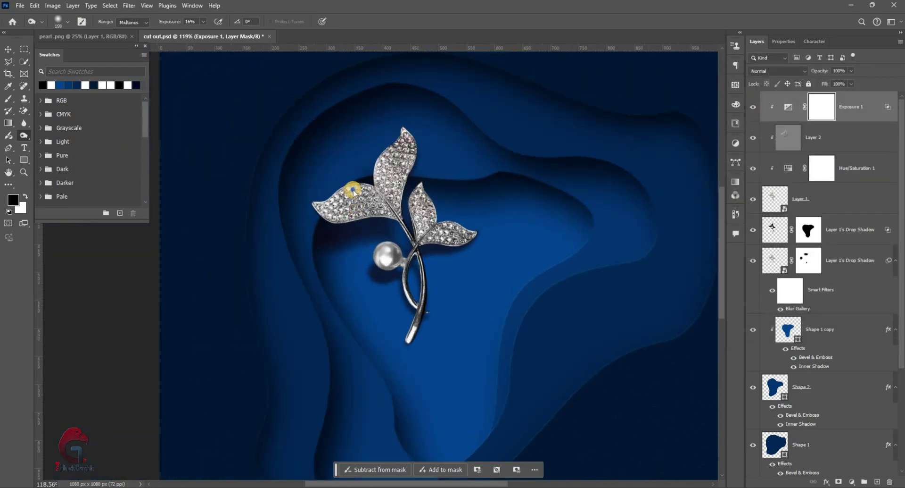
pyautogui.press('b')
pyautogui.scroll(-2, 415, 233)
pyautogui.press('x')
pyautogui.scroll(-2, 448, 281)
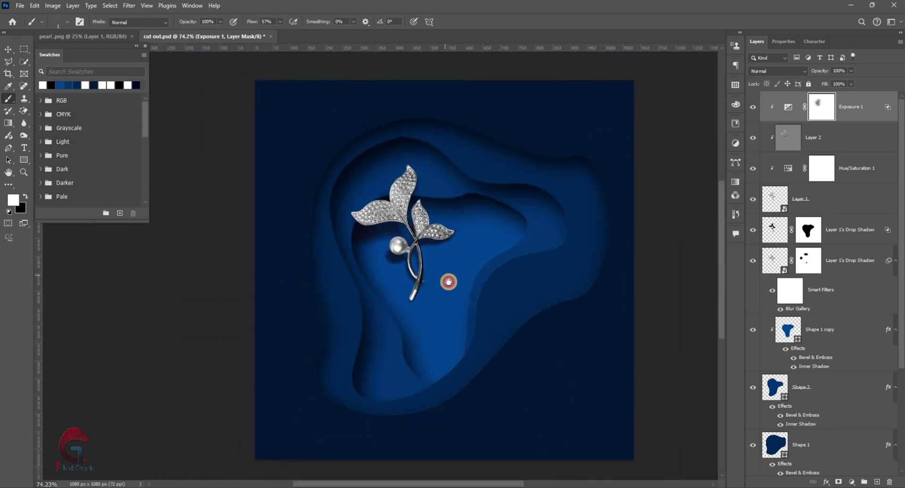
pyautogui.press('v')
pyautogui.scroll(1, 425, 285)
pyautogui.click(821, 329)
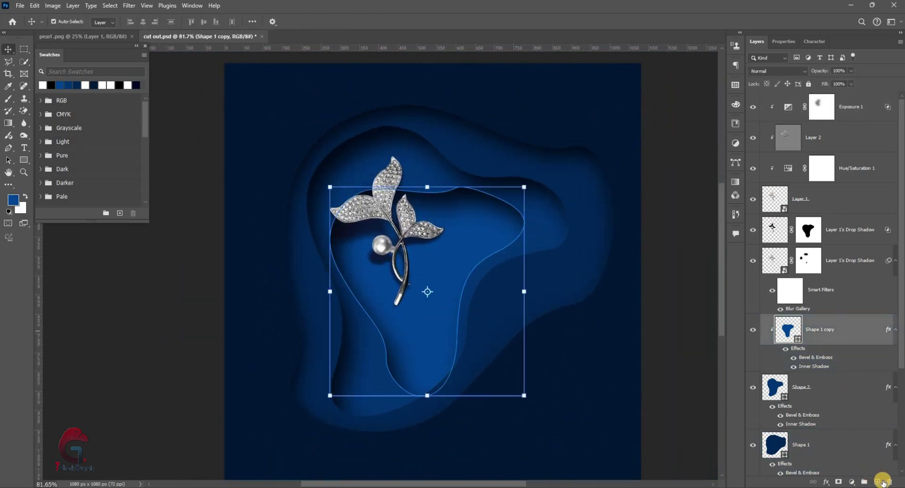
# - Create Layer 3 above Shape 1 copy with Shape 1 copy's outline selected
pyautogui.click(877, 448)
pyautogui.click(878, 483)
pyautogui.moveTo(872, 460); pyautogui.dragTo(753, 311)
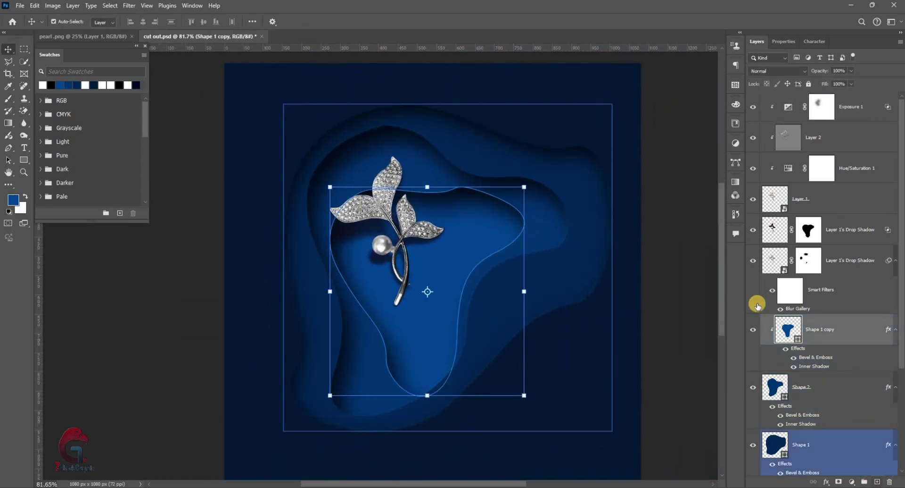
pyautogui.keyDown('ctrl'); pyautogui.click(789, 360); pyautogui.keyUp('ctrl')
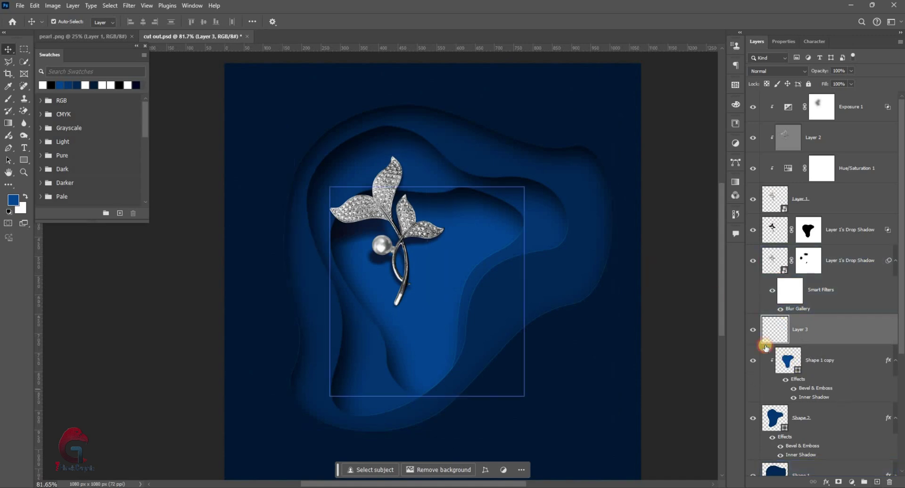
pyautogui.press('b')
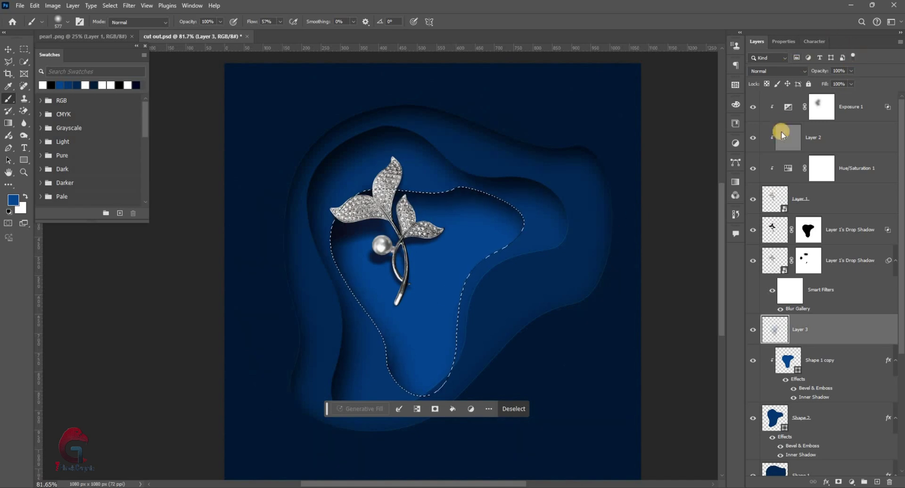
# - Blend Layer 3's soft glow as Linear Dodge (Add) and deselect
pyautogui.click(778, 71)
pyautogui.click(769, 161)
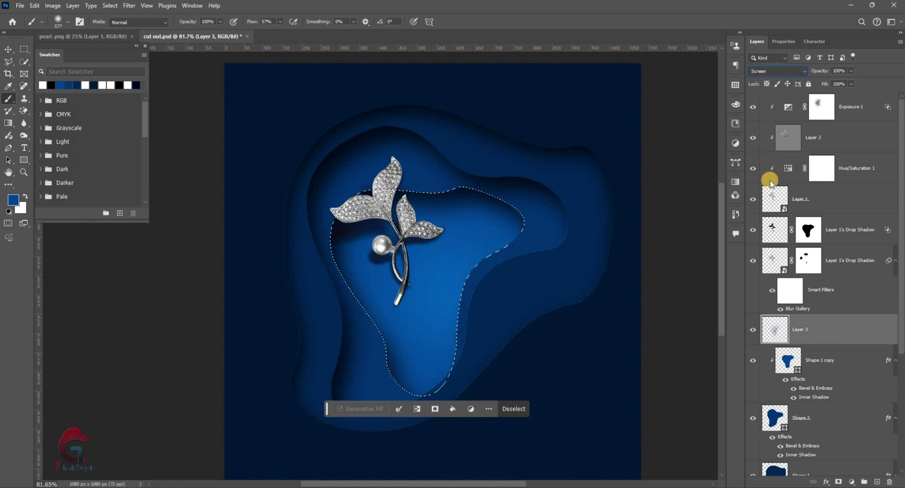
pyautogui.click(778, 71)
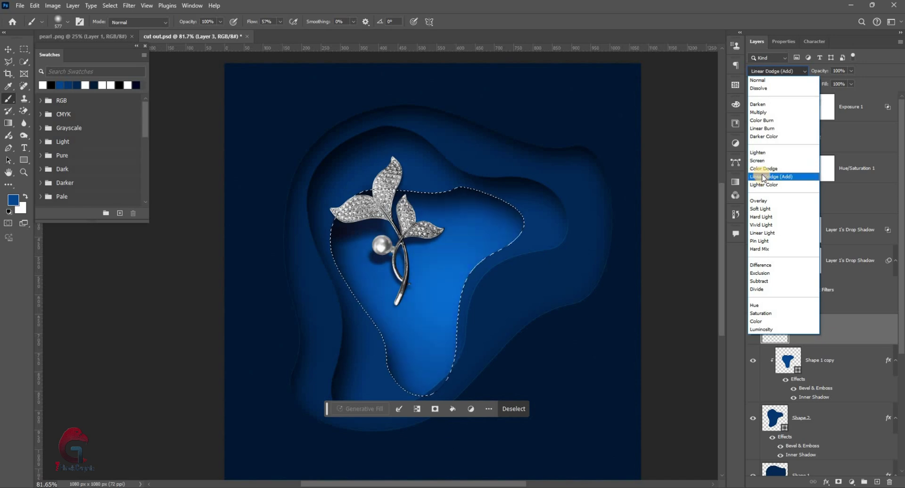
pyautogui.click(645, 218)
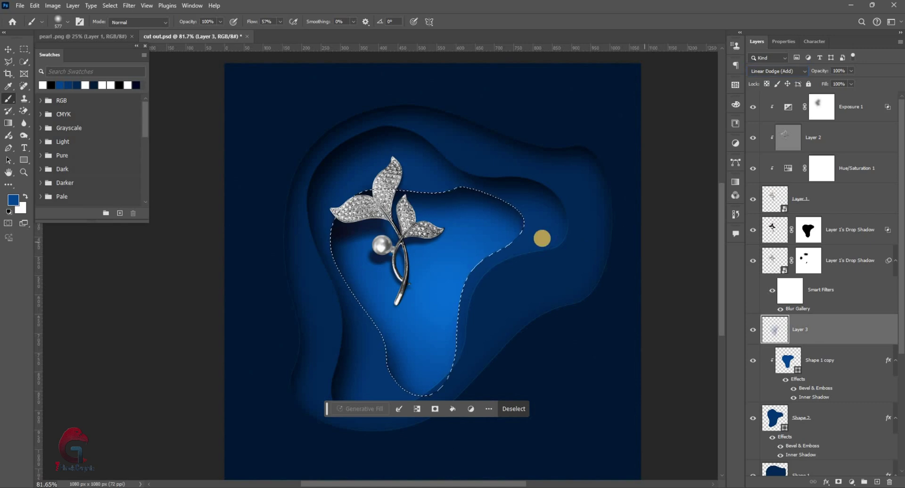
pyautogui.hotkey('ctrl', 'd')
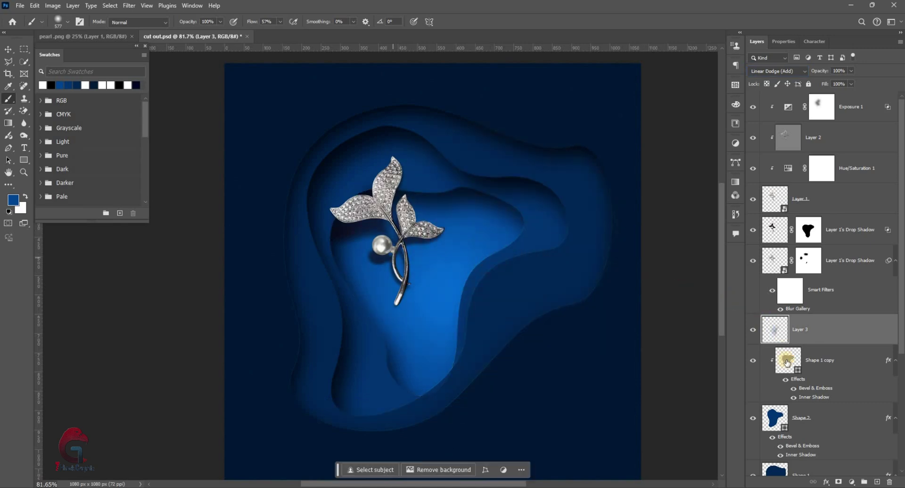
pyautogui.scroll(-1, 775, 395)
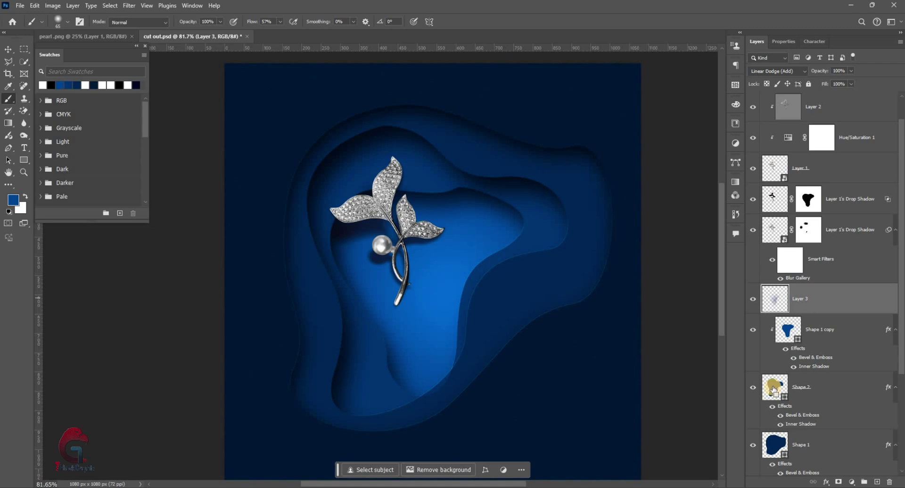
# - Select Shape 2's outline and add a clipped Layer 4 with a large soft brush
pyautogui.keyDown('ctrl'); pyautogui.click(777, 388); pyautogui.keyUp('ctrl')
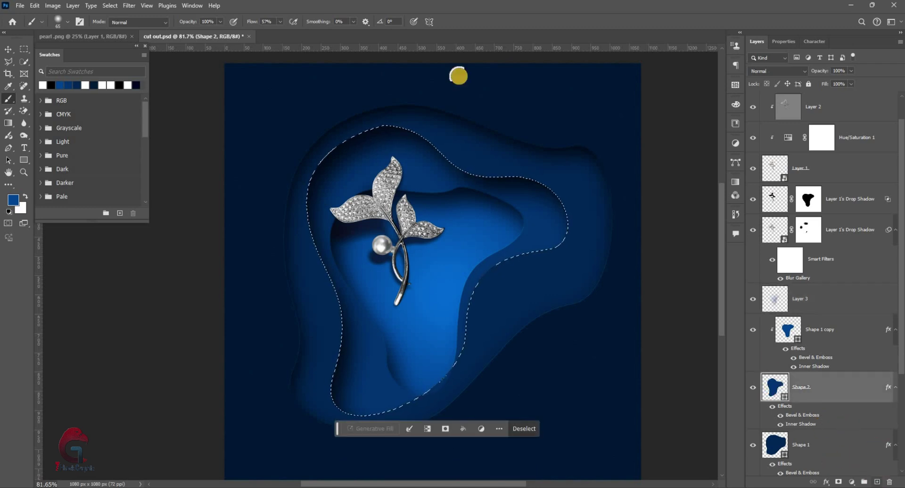
pyautogui.hotkey('ctrl', 'shift', 'alt', 'n')
pyautogui.moveTo(364, 101); pyautogui.dragTo(466, 100)
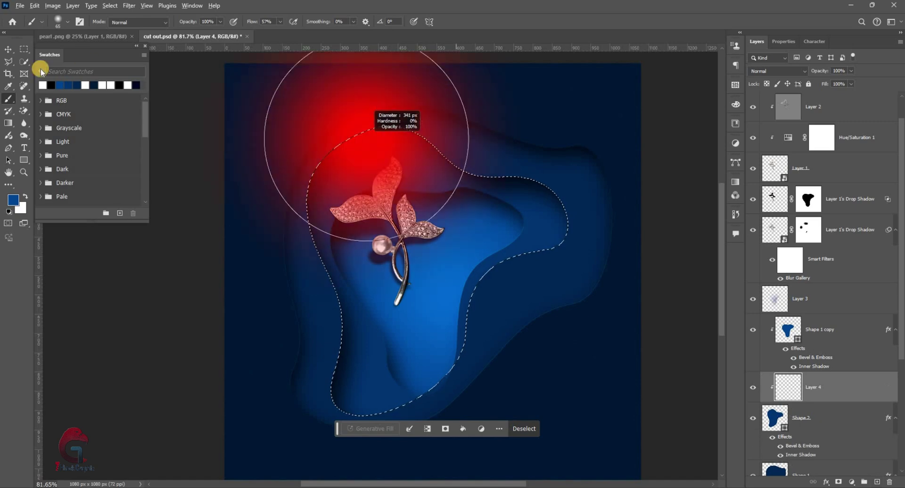
pyautogui.moveTo(381, 145); pyautogui.dragTo(406, 145)
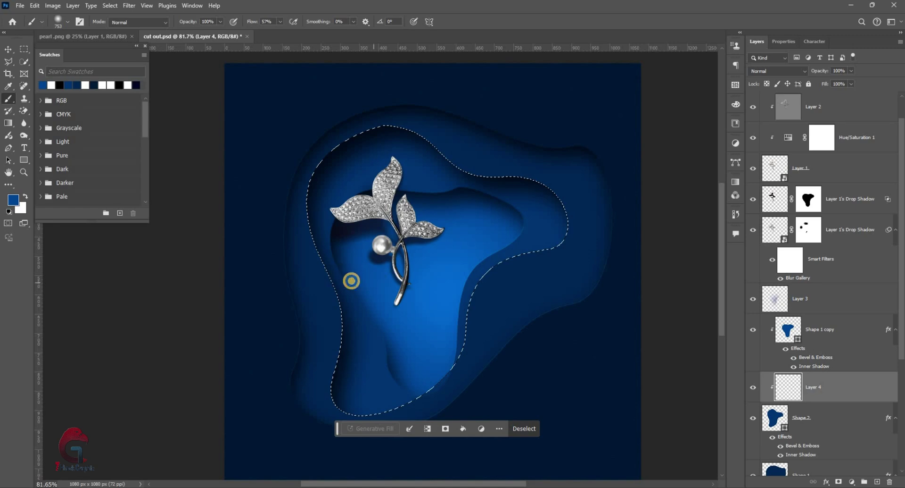
pyautogui.moveTo(351, 281); pyautogui.dragTo(347, 289)
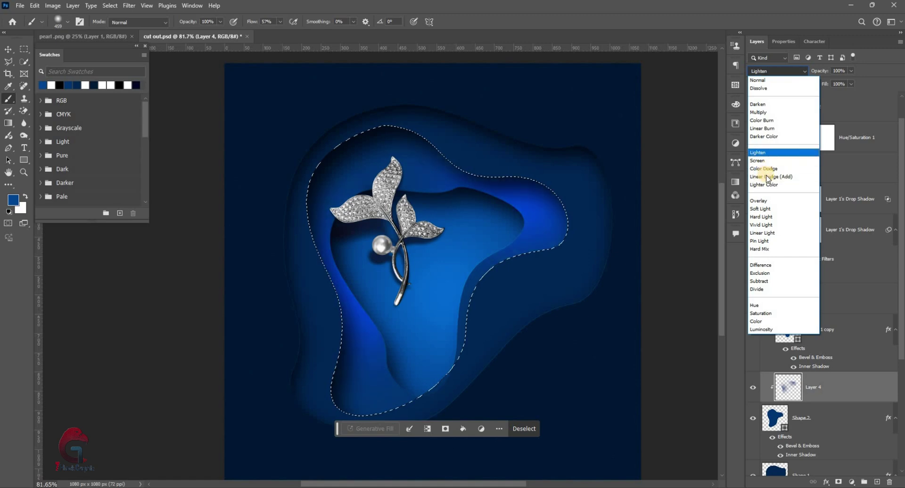
# - Keep Layer 4's glow at Linear Dodge (Add), 80% opacity, and deselect
pyautogui.click(430, 307)
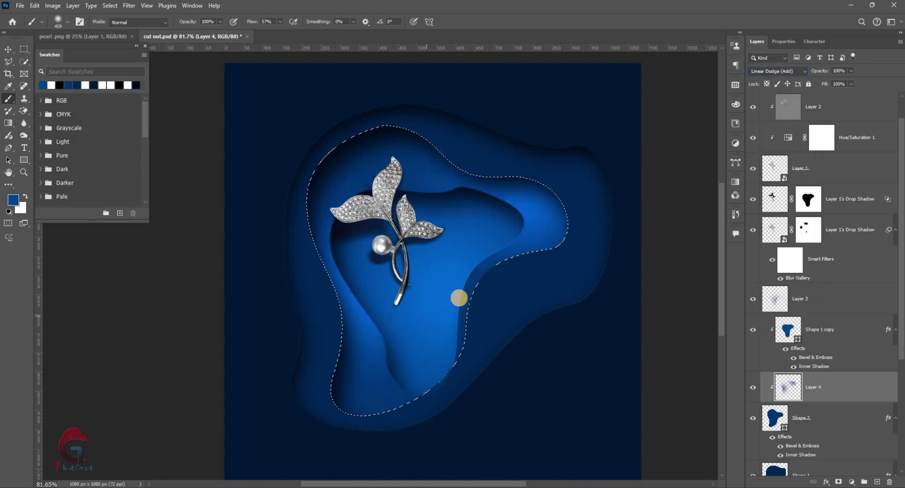
pyautogui.moveTo(459, 296); pyautogui.dragTo(461, 286)
pyautogui.hotkey('ctrl', 'd')
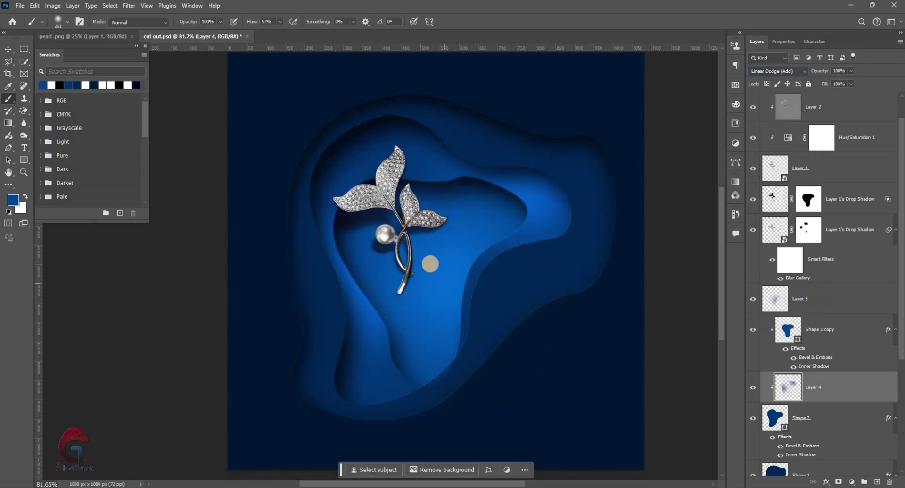
pyautogui.scroll(2, 423, 268)
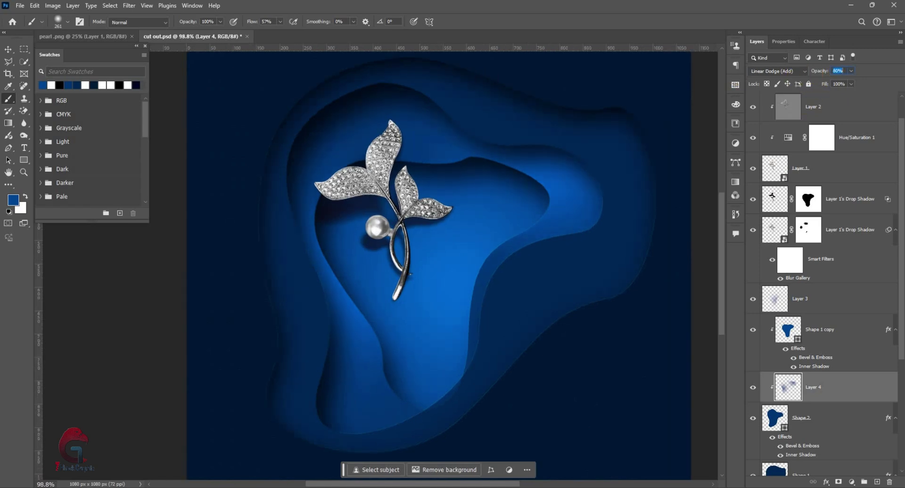
pyautogui.press('v')
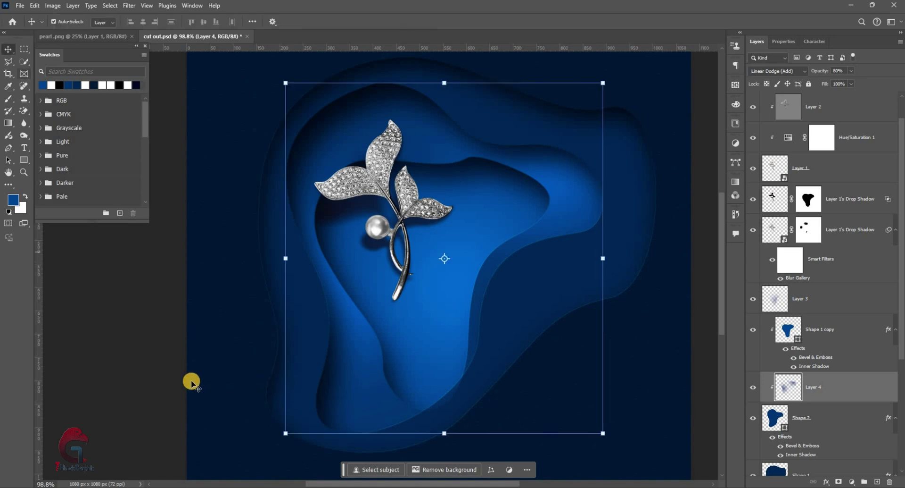
pyautogui.scroll(-2, 137, 376)
# - Add Layer 5 above Shape 1 and clip it to Shape 1
pyautogui.click(802, 470)
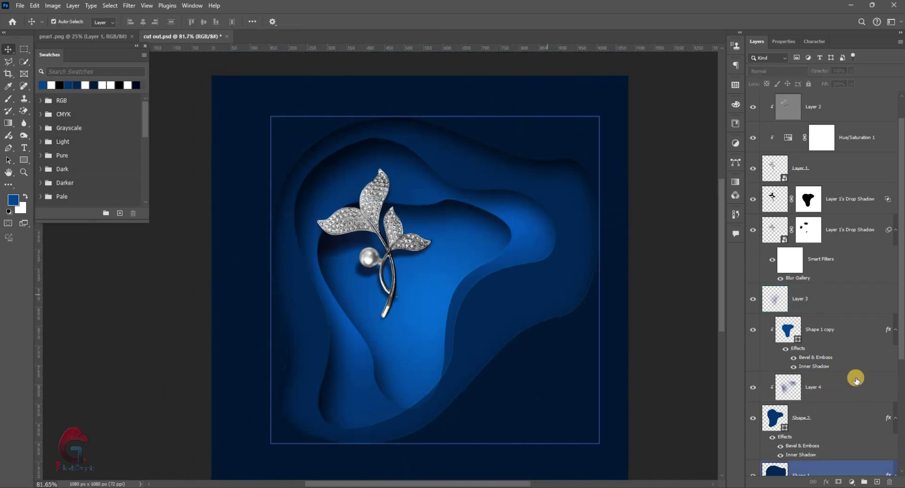
pyautogui.scroll(-3, 849, 424)
pyautogui.click(877, 481)
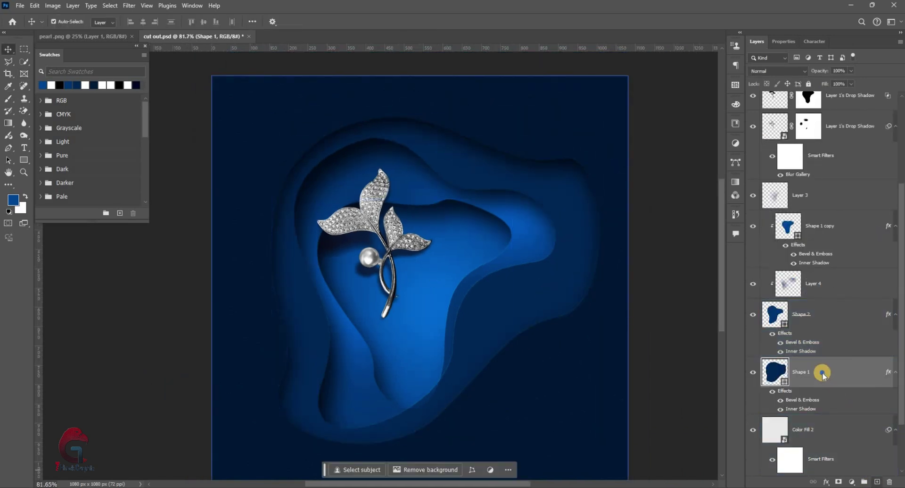
pyautogui.rightClick(824, 336)
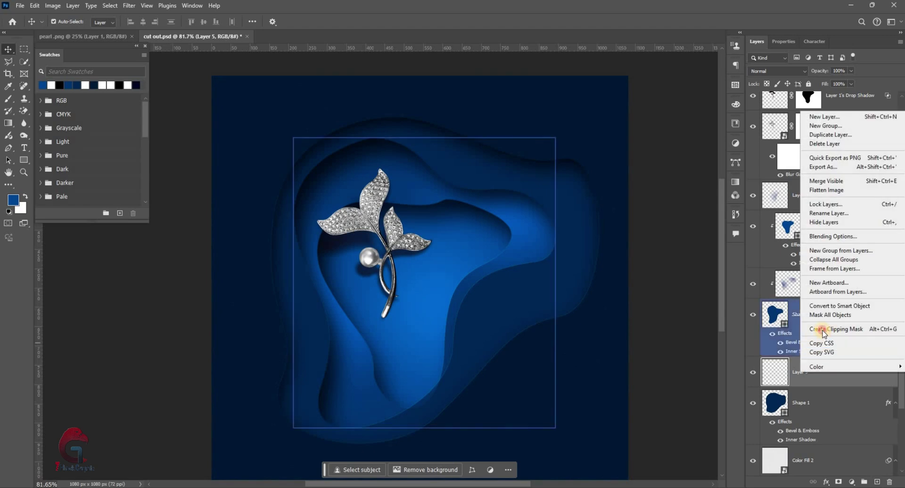
pyautogui.click(824, 329)
pyautogui.press('b')
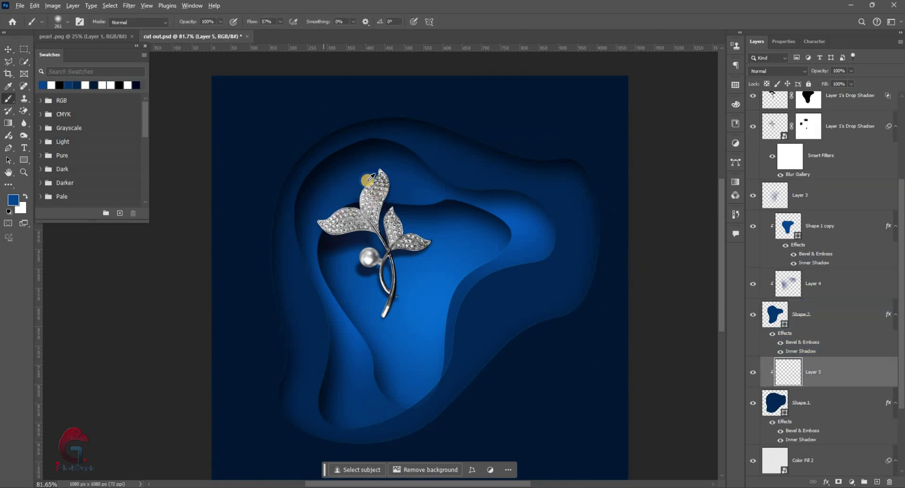
# - Paint a soft glow onto Layer 5 with a brush of about 618 px
pyautogui.moveTo(303, 172)
pyautogui.mouseDown()
pyautogui.moveTo(498, 170)
pyautogui.moveTo(69, 81)
pyautogui.mouseUp()
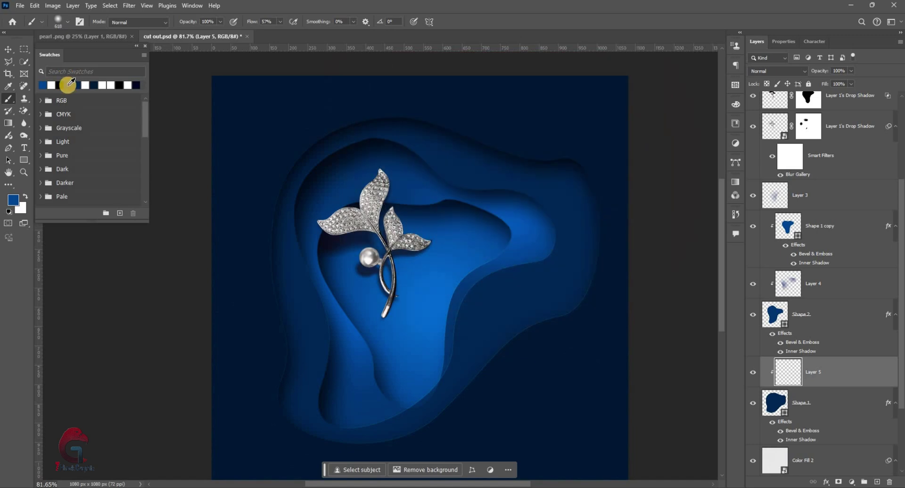
pyautogui.moveTo(485, 137); pyautogui.dragTo(421, 260)
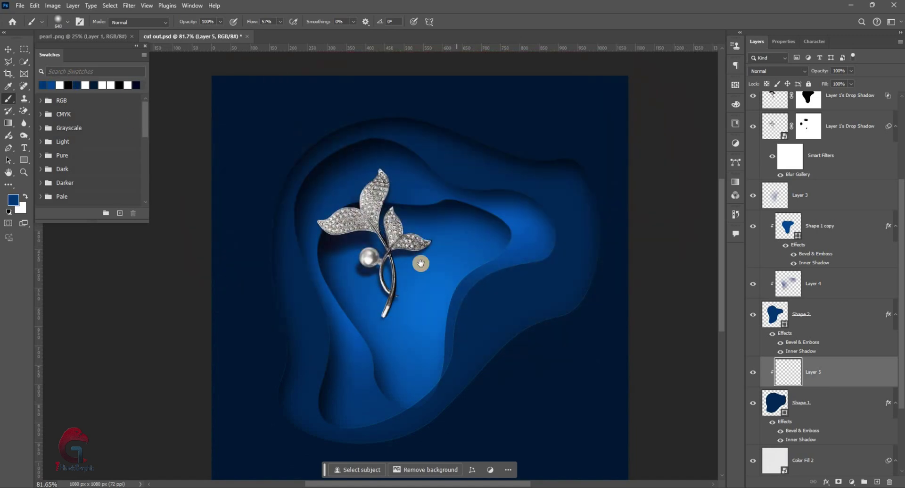
pyautogui.scroll(-2, 446, 296)
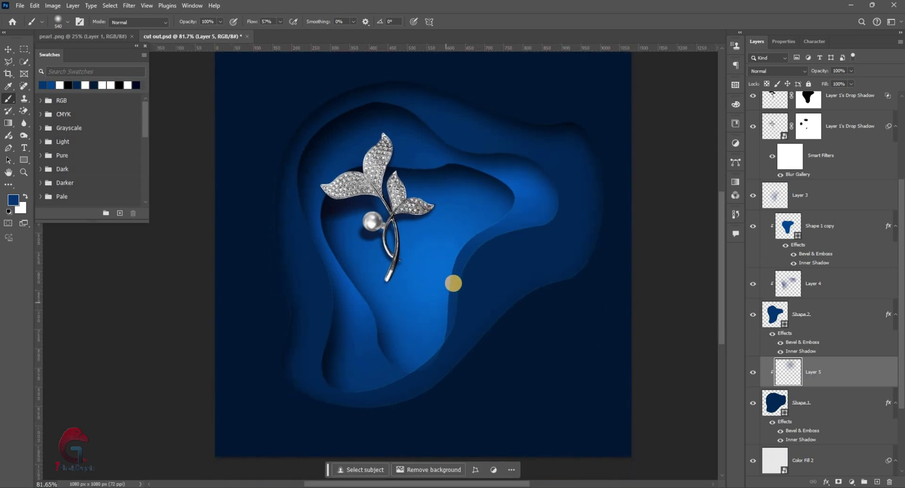
pyautogui.moveTo(462, 294); pyautogui.dragTo(437, 294)
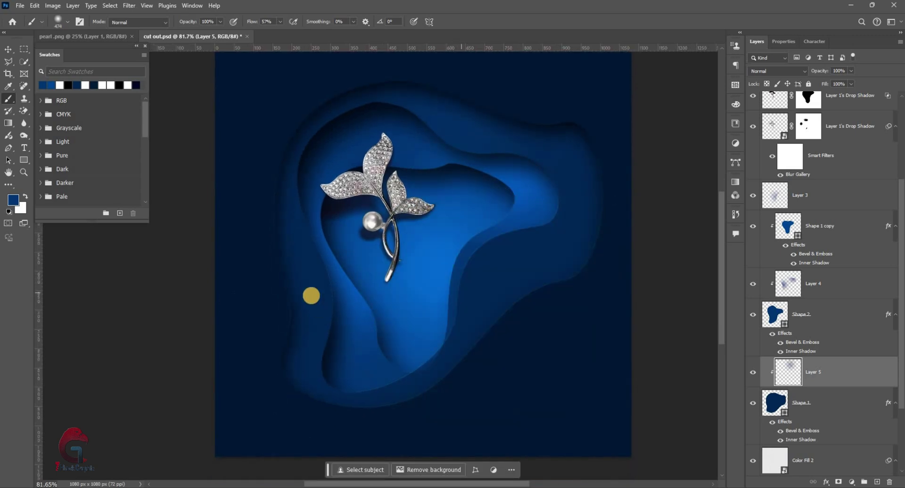
pyautogui.moveTo(308, 299); pyautogui.dragTo(320, 299)
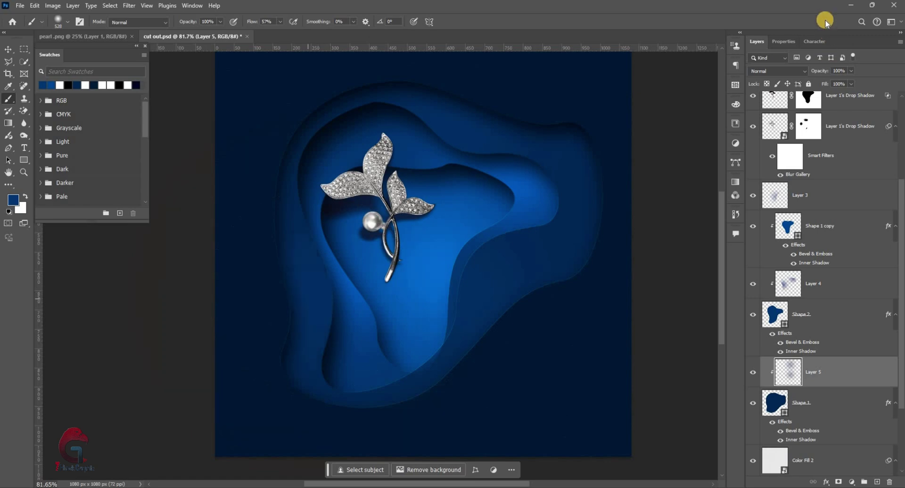
# - Set Layer 5's blend mode and lower its opacity to soften the glow
pyautogui.click(778, 71)
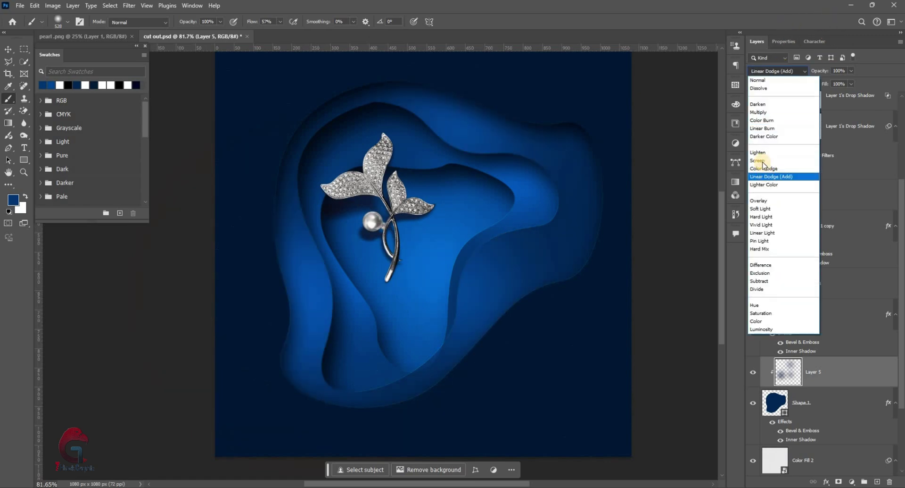
pyautogui.click(764, 164)
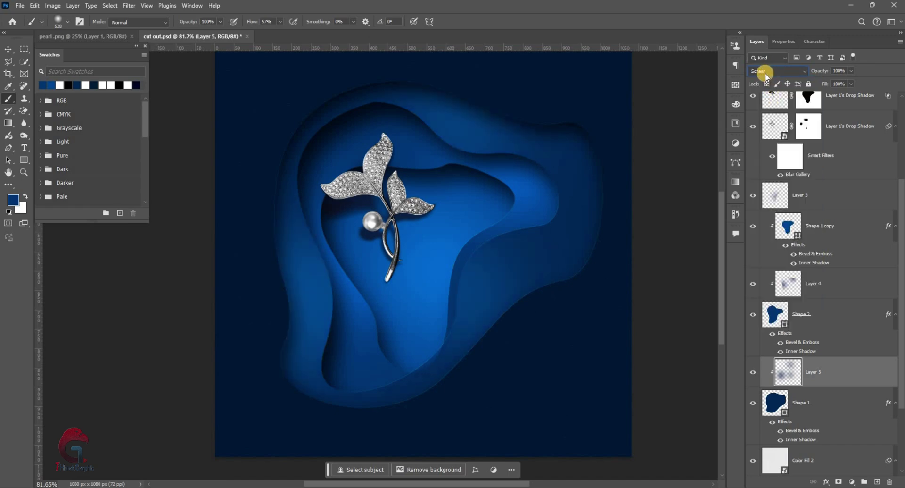
pyautogui.scroll(-2, 768, 73)
pyautogui.write('39')
pyautogui.click(469, 267)
pyautogui.moveTo(491, 276); pyautogui.dragTo(452, 275)
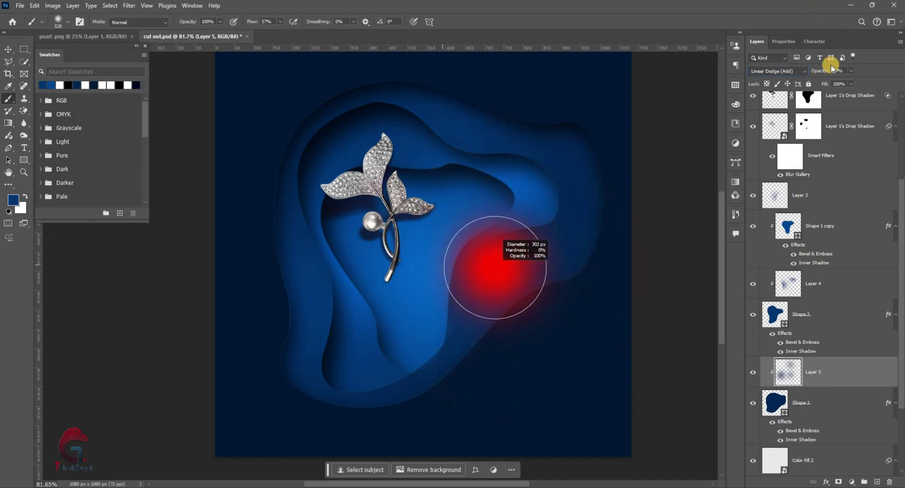
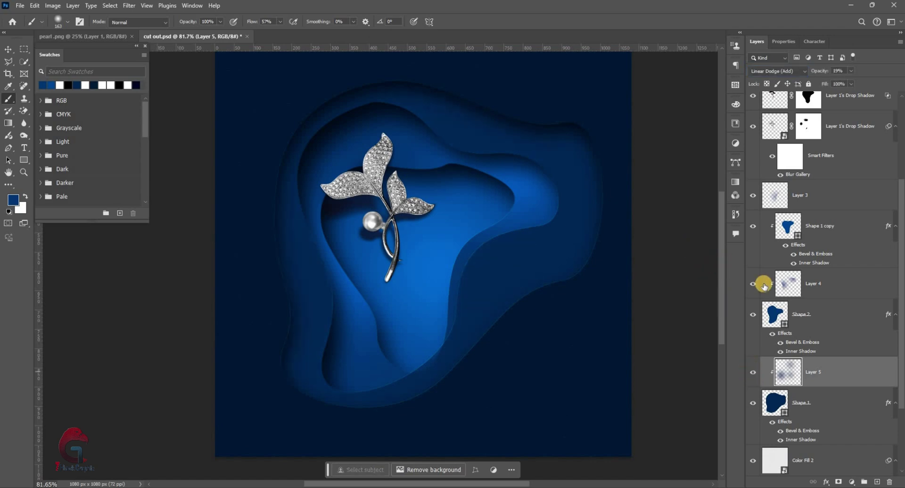
# - Toggle Layer 4's glow off and back on to compare, leaving Layer 4 active
pyautogui.click(754, 283)
pyautogui.click(753, 283)
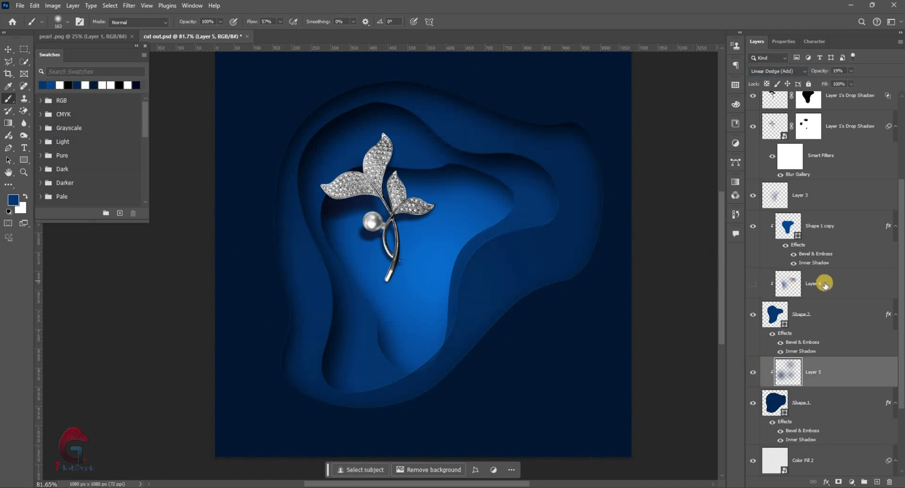
pyautogui.click(828, 286)
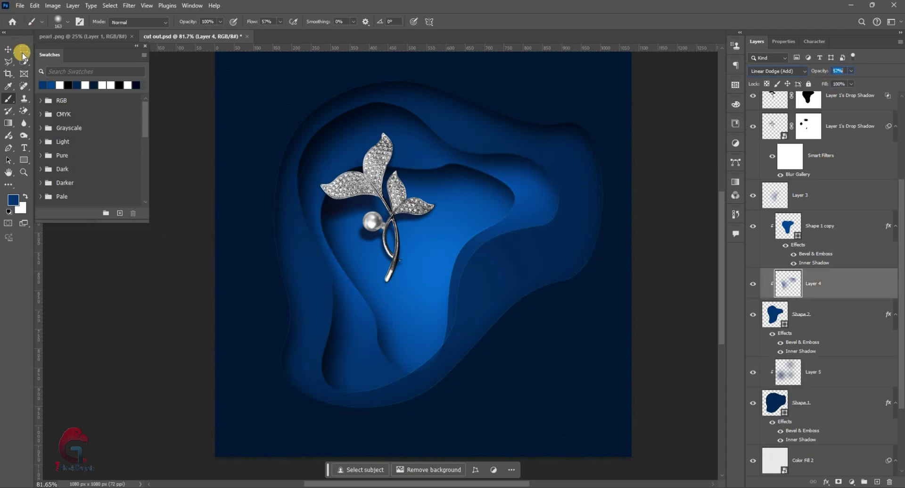
# - Add Layer 6 above Color Fill 2 and paint a soft glow with a ~950 px brush
pyautogui.press('v')
pyautogui.hotkey('ctrl', '0')
pyautogui.click(820, 459)
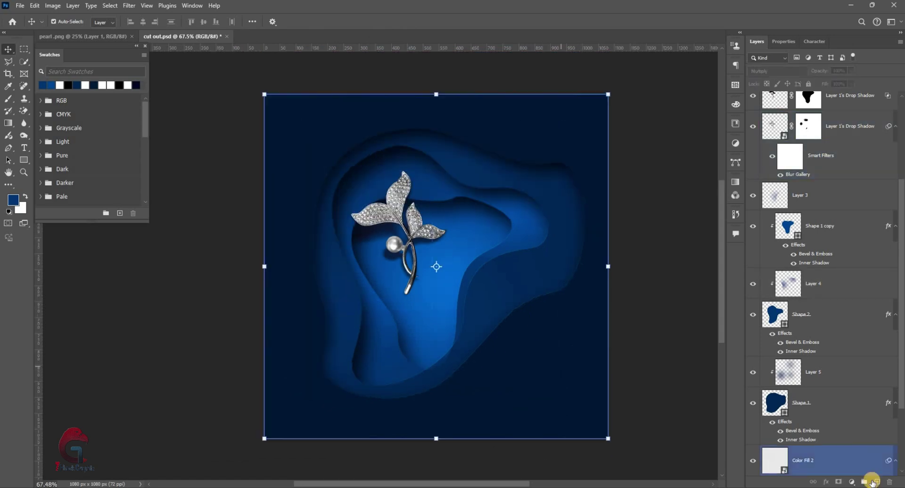
pyautogui.click(873, 481)
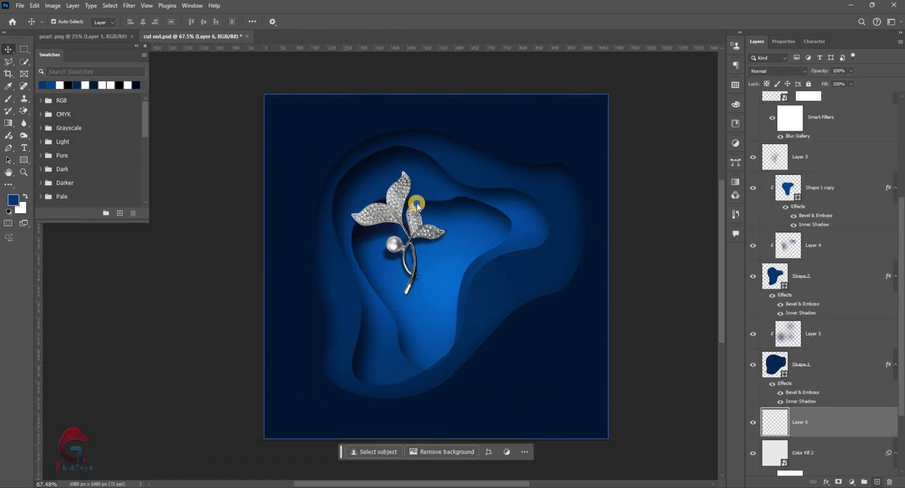
pyautogui.press('b')
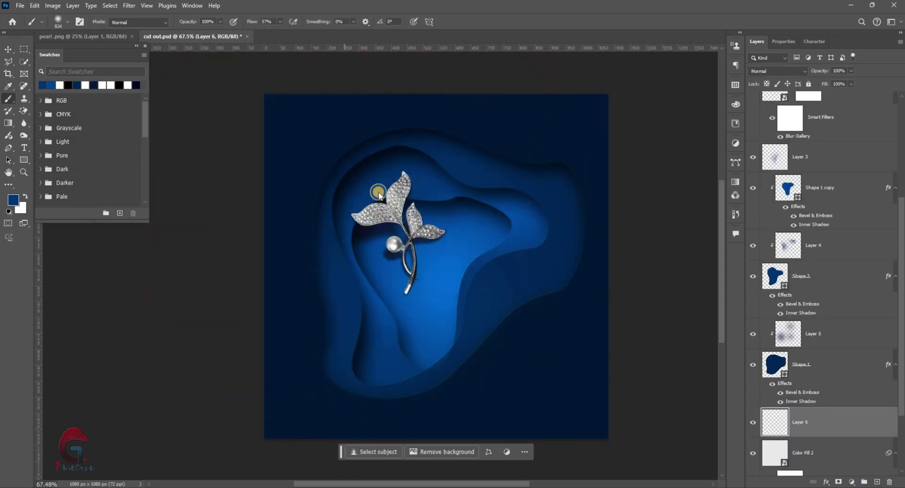
pyautogui.moveTo(448, 186); pyautogui.dragTo(389, 200)
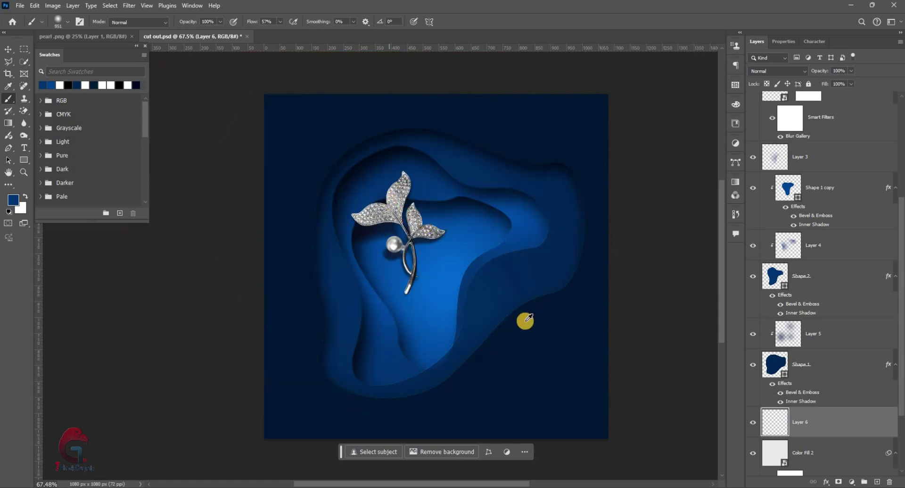
pyautogui.moveTo(528, 319)
pyautogui.mouseDown()
pyautogui.moveTo(495, 313)
pyautogui.moveTo(360, 174)
pyautogui.mouseUp()
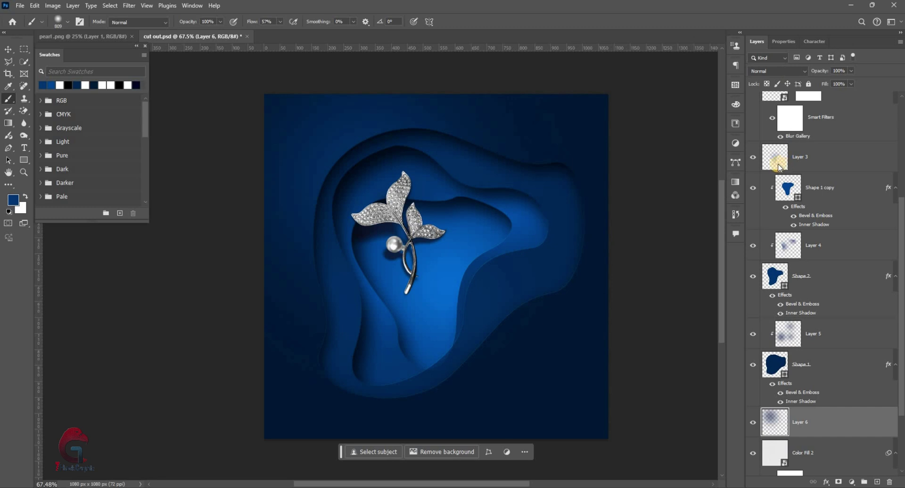
# - Blend Layer 6 in Screen mode and scale its glow up to about 141%
pyautogui.click(779, 71)
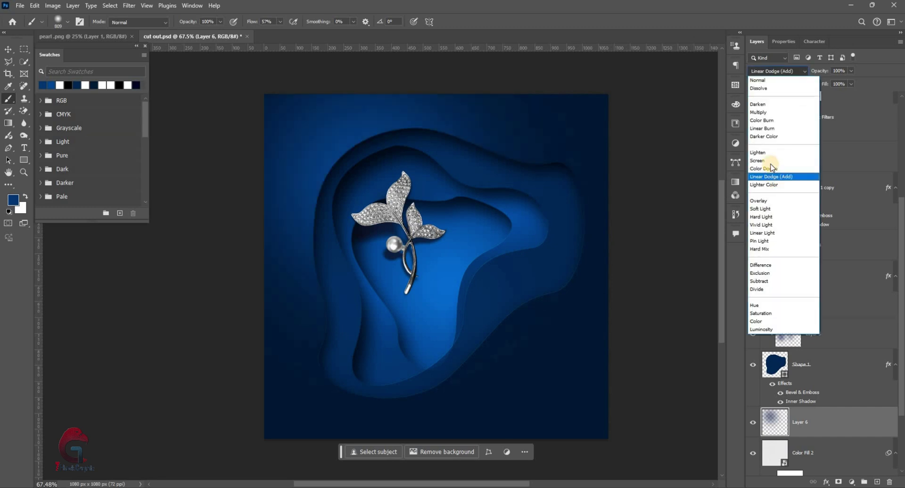
pyautogui.click(771, 162)
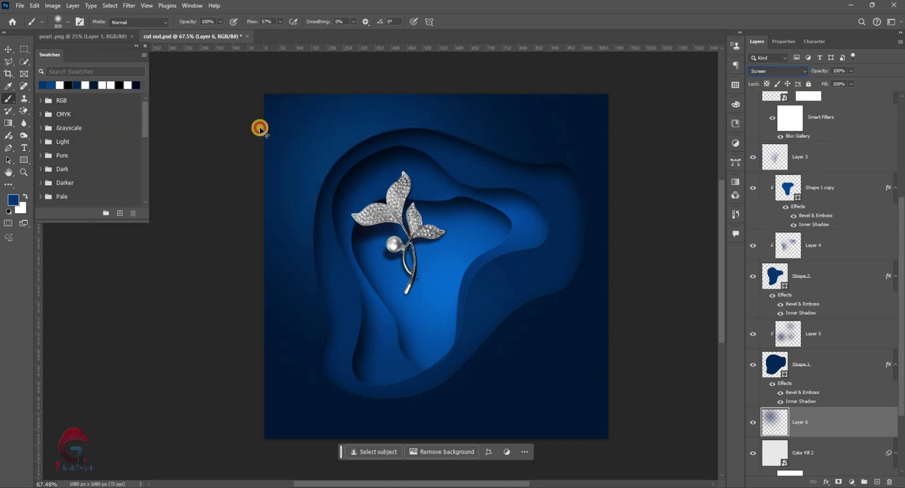
pyautogui.hotkey('ctrl', 't')
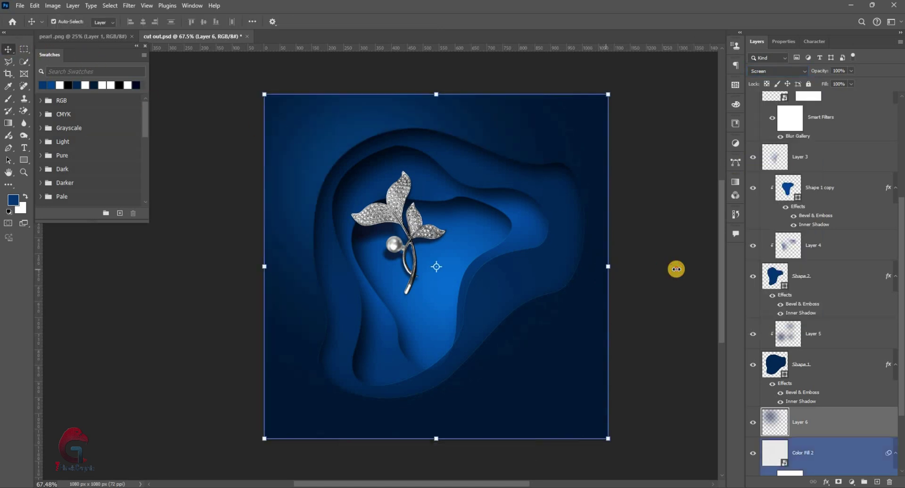
pyautogui.moveTo(616, 267)
pyautogui.mouseDown()
pyautogui.moveTo(639, 256)
pyautogui.moveTo(489, 188)
pyautogui.mouseUp()
# - Commit the enlargement and paint a soft blue glow in the lower right with a ~1076 px brush
pyautogui.click(866, 482)
pyautogui.press('b')
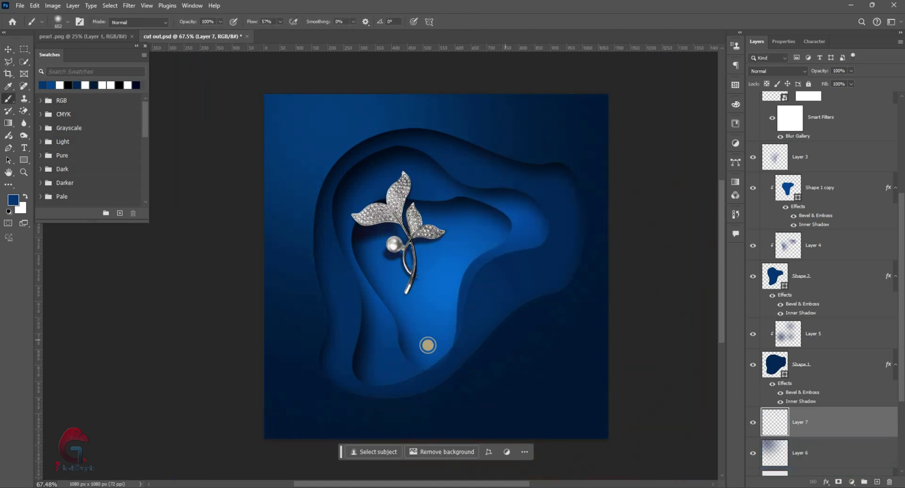
pyautogui.keyDown('alt'); pyautogui.rightClick(437, 338); pyautogui.keyUp('alt')
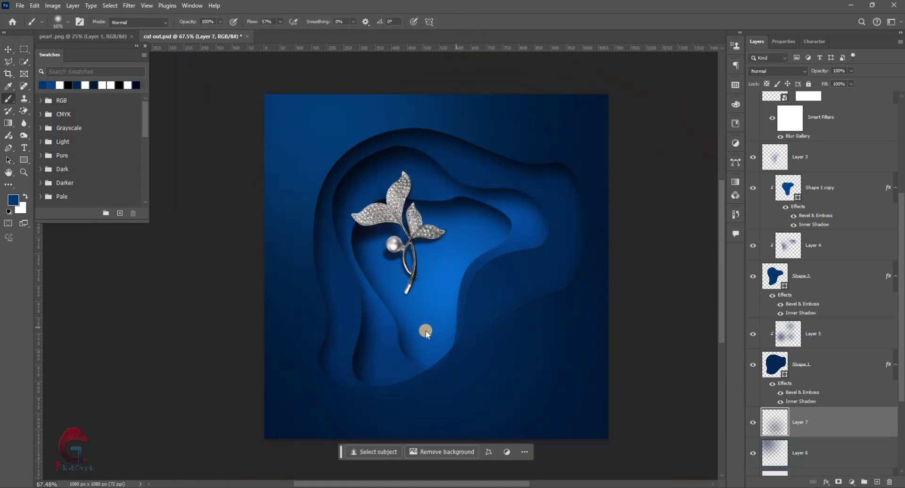
pyautogui.moveTo(451, 344); pyautogui.dragTo(485, 302)
# - Set Layer 7 to Screen and lower its opacity to soften the glow
pyautogui.click(778, 70)
pyautogui.press('Down')
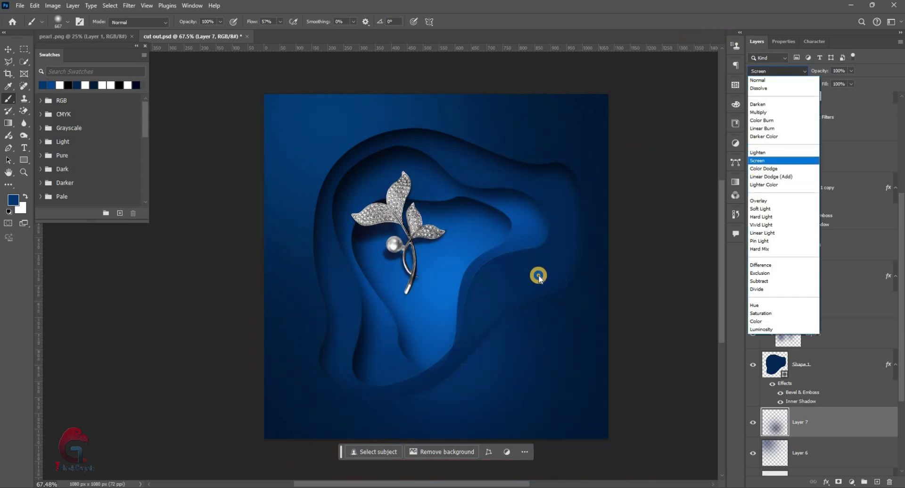
pyautogui.press('Return')
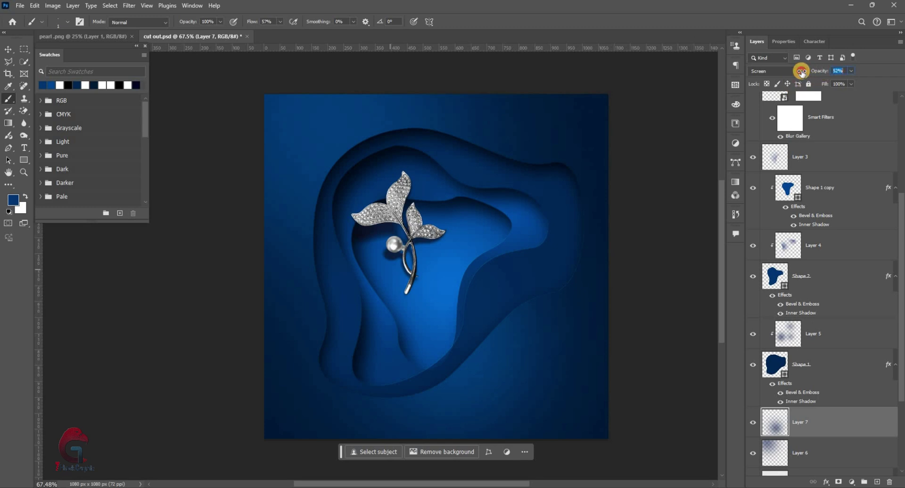
pyautogui.moveTo(803, 72); pyautogui.dragTo(797, 71)
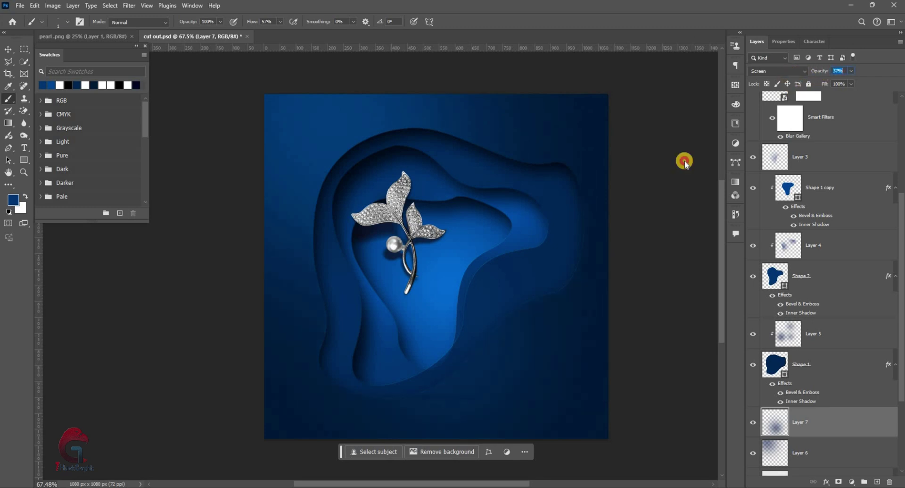
pyautogui.moveTo(540, 211); pyautogui.dragTo(566, 222)
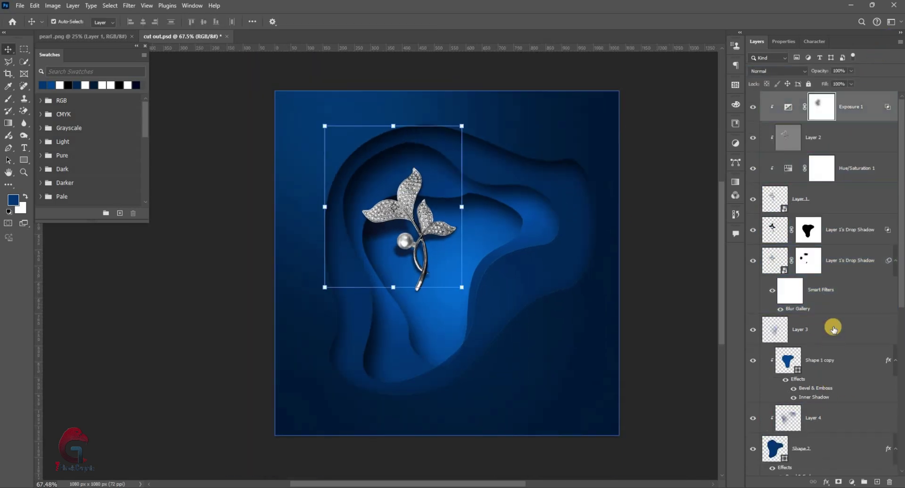
# - Group the artwork layers down through Layer 6 into Group 1
pyautogui.scroll(-3, 835, 374)
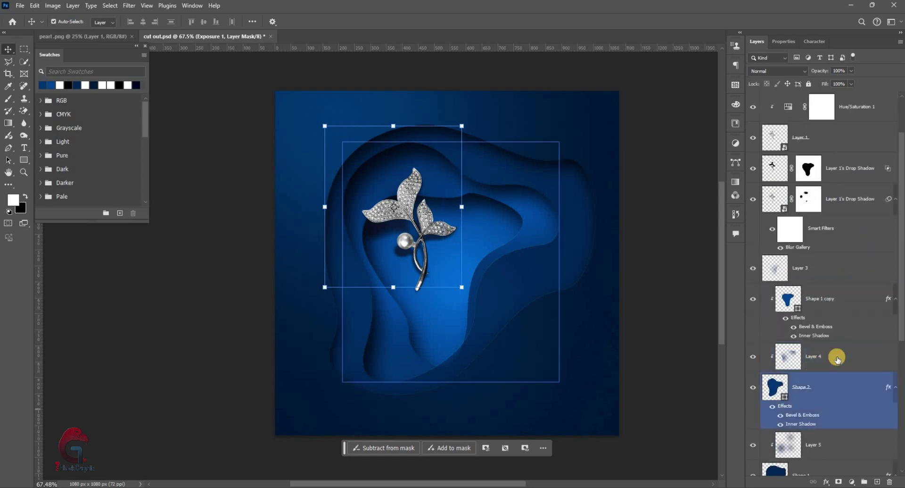
pyautogui.click(837, 413)
pyautogui.scroll(-3, 836, 363)
pyautogui.click(842, 360)
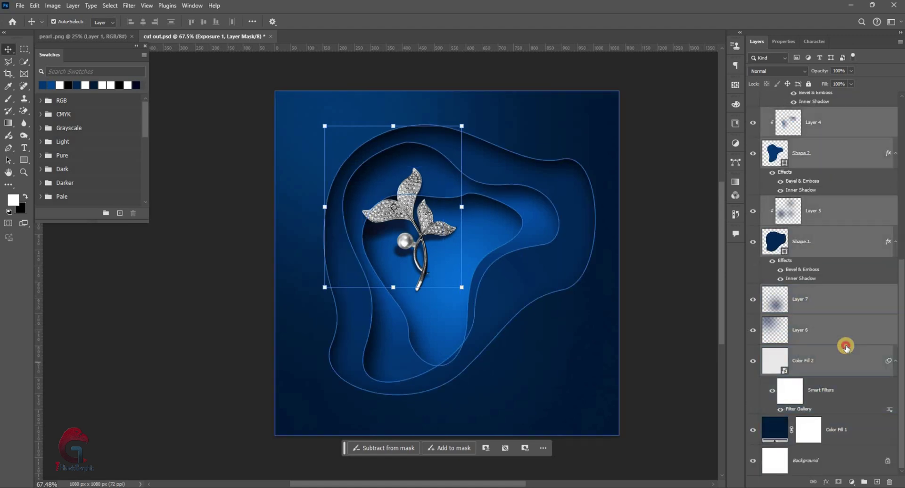
pyautogui.click(864, 481)
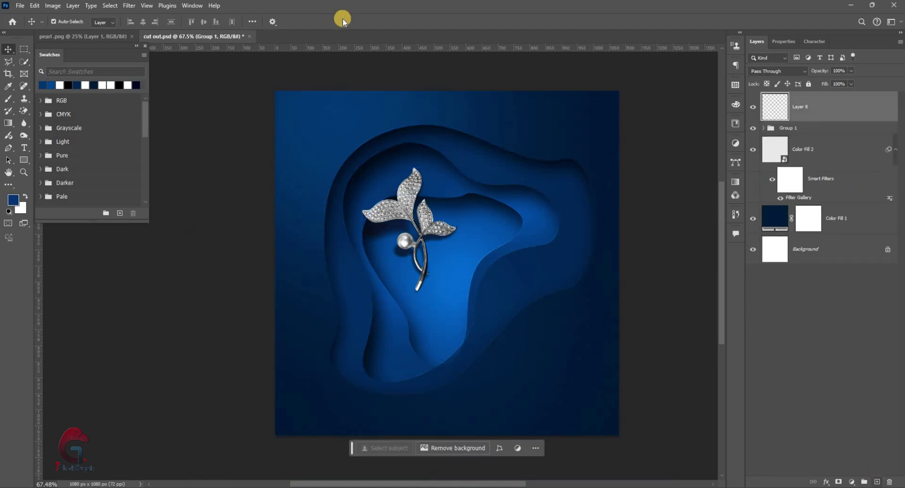
# - Draw a circle with the Ellipse tool in the canvas's lower right and nudge it into place
pyautogui.click(24, 160)
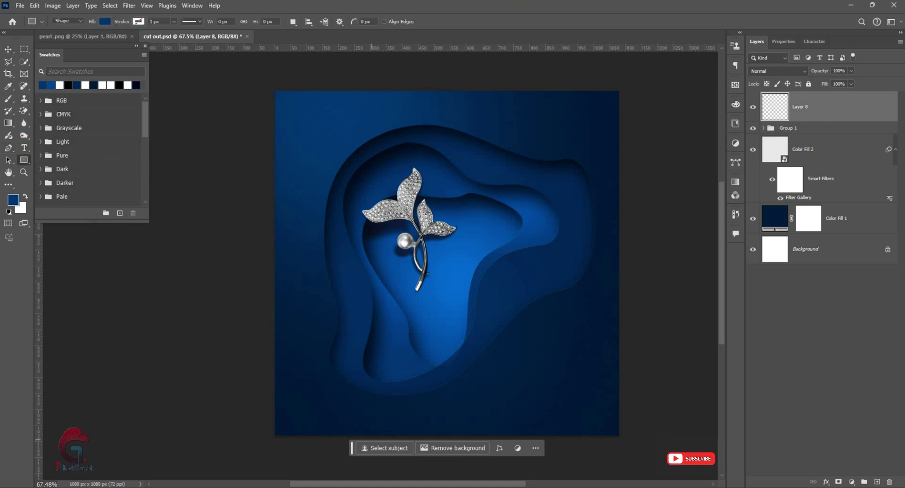
pyautogui.rightClick(23, 159)
pyautogui.click(61, 169)
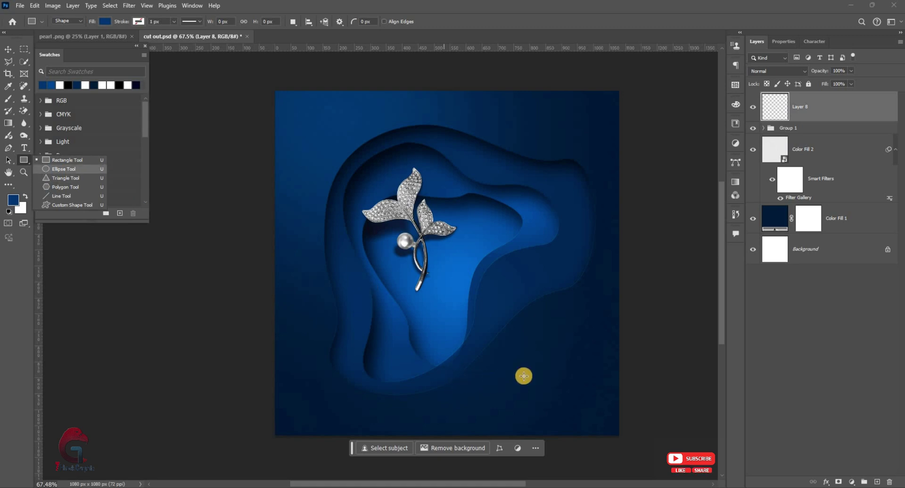
pyautogui.moveTo(523, 349); pyautogui.dragTo(567, 393)
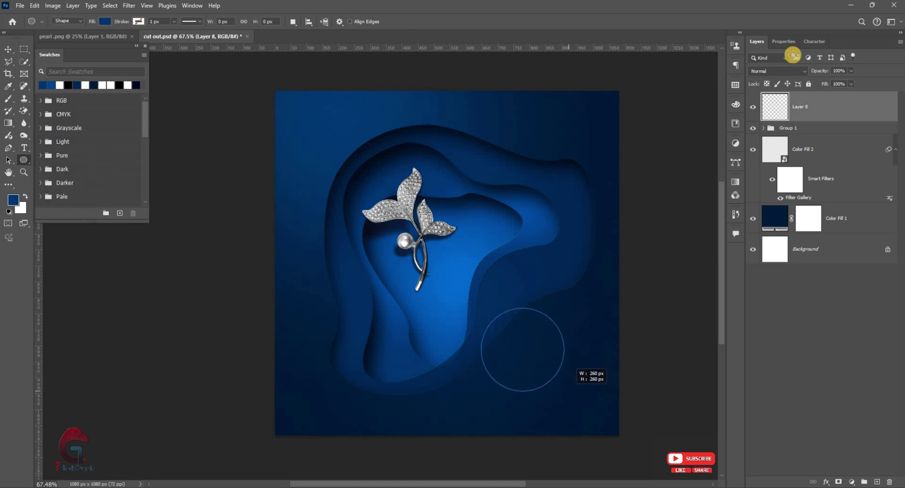
pyautogui.click(7, 53)
pyautogui.moveTo(504, 358); pyautogui.dragTo(522, 360)
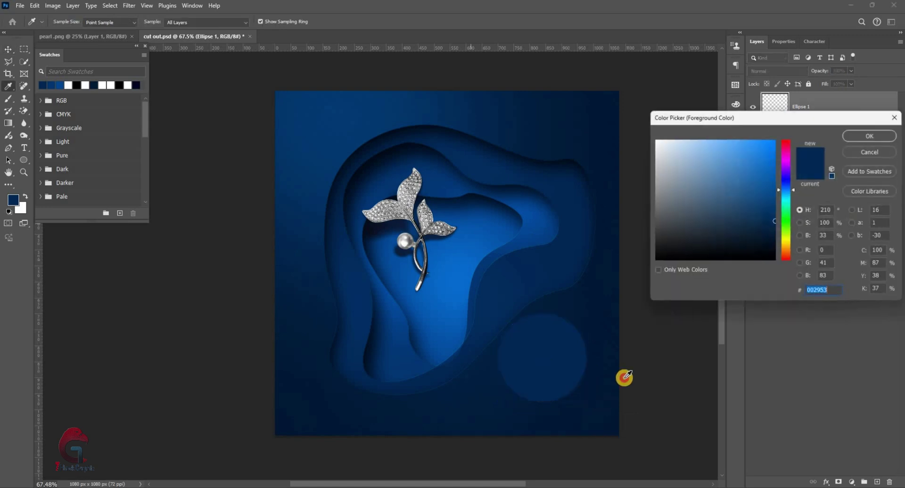
# - Fill the circle with dark navy 001a33, settle it lower right, and add an empty layer above
pyautogui.click(773, 244)
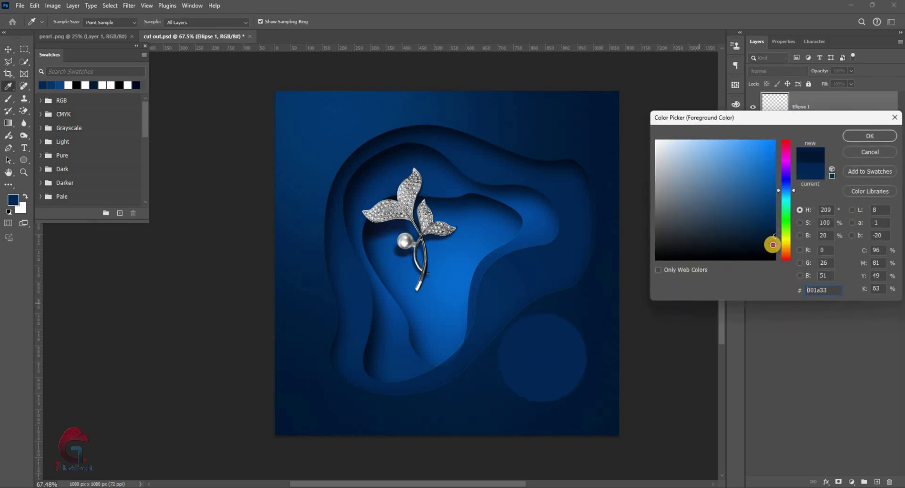
pyautogui.click(870, 136)
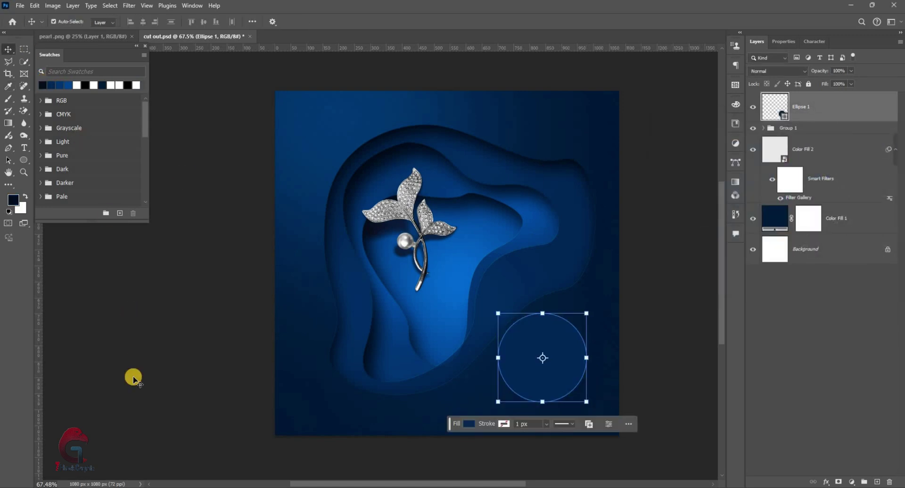
pyautogui.hotkey('alt', 'BackSpace')
pyautogui.click(469, 58)
pyautogui.moveTo(542, 378); pyautogui.dragTo(515, 349)
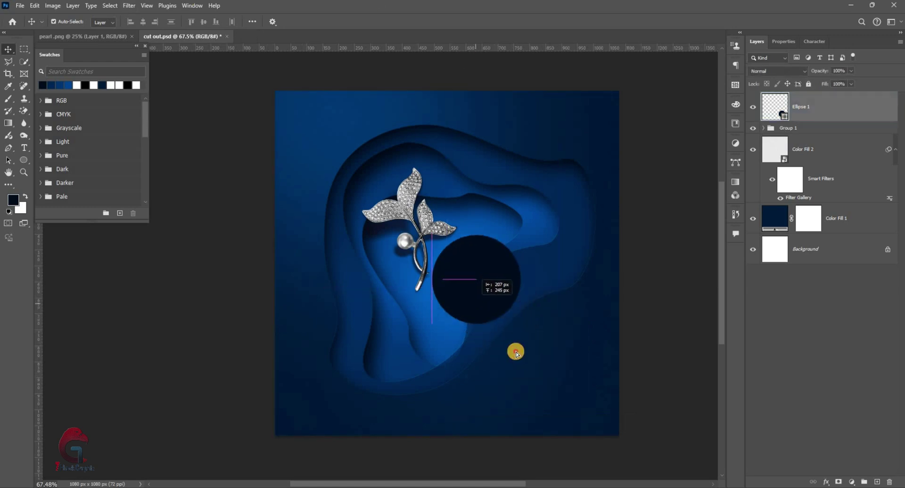
pyautogui.moveTo(514, 349); pyautogui.dragTo(535, 383)
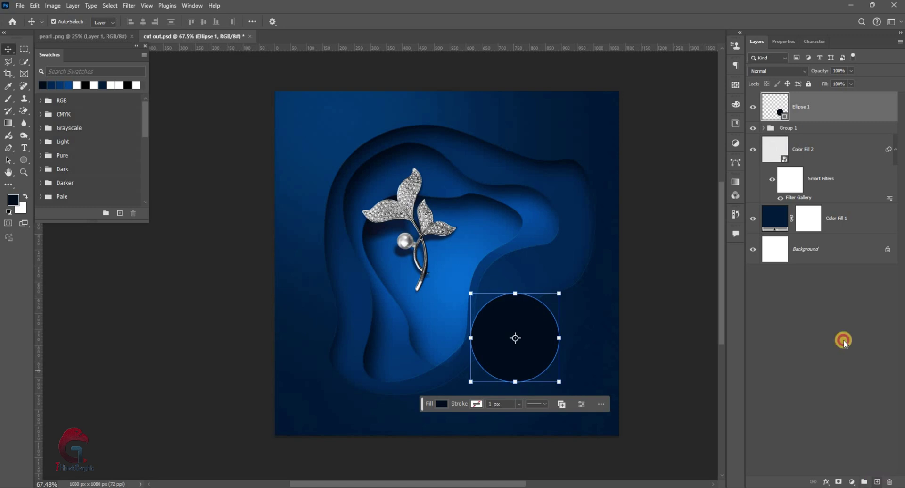
pyautogui.hotkey('ctrl', 'shift', 'alt', 'n')
pyautogui.rightClick(828, 323)
# - Clip the new layer to the circle and dab a soft glow with a 312 px brush
pyautogui.click(829, 324)
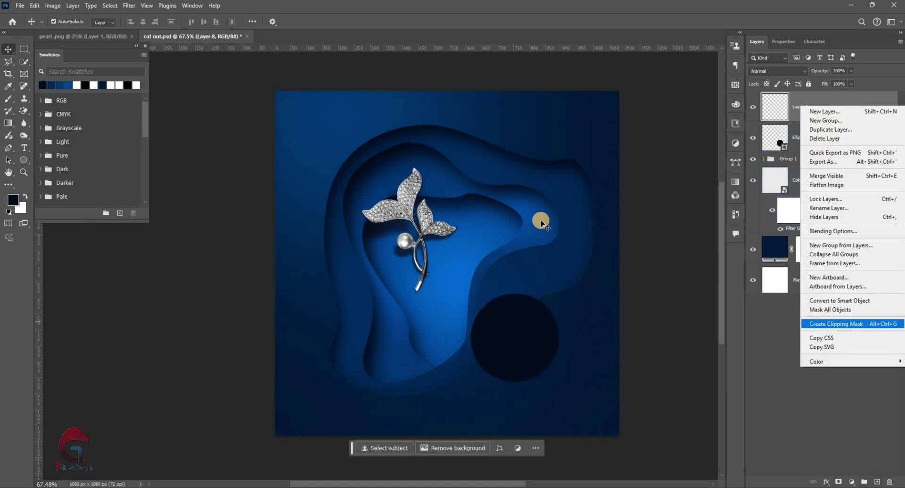
pyautogui.press('b')
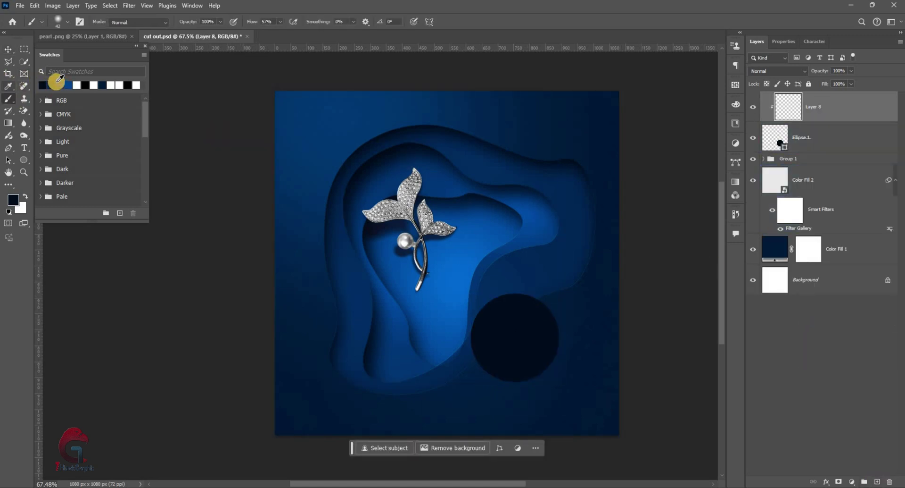
pyautogui.moveTo(543, 330); pyautogui.dragTo(528, 336)
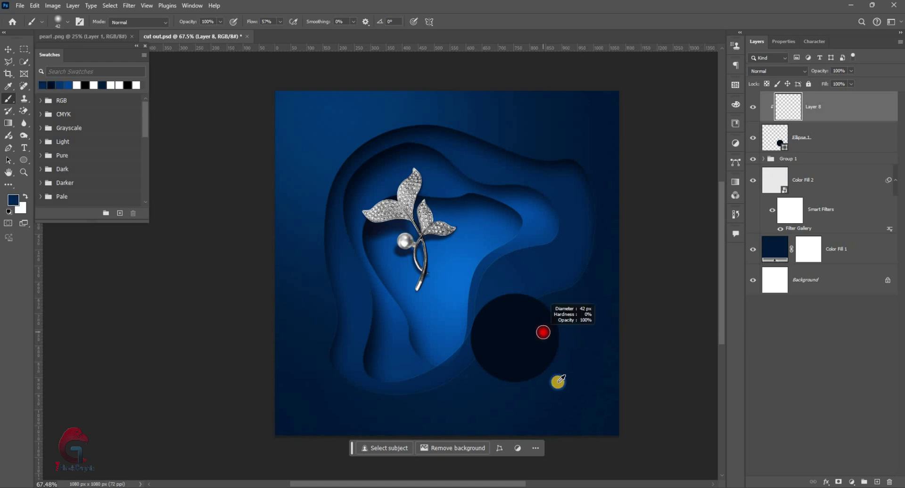
pyautogui.scroll(3, 527, 335)
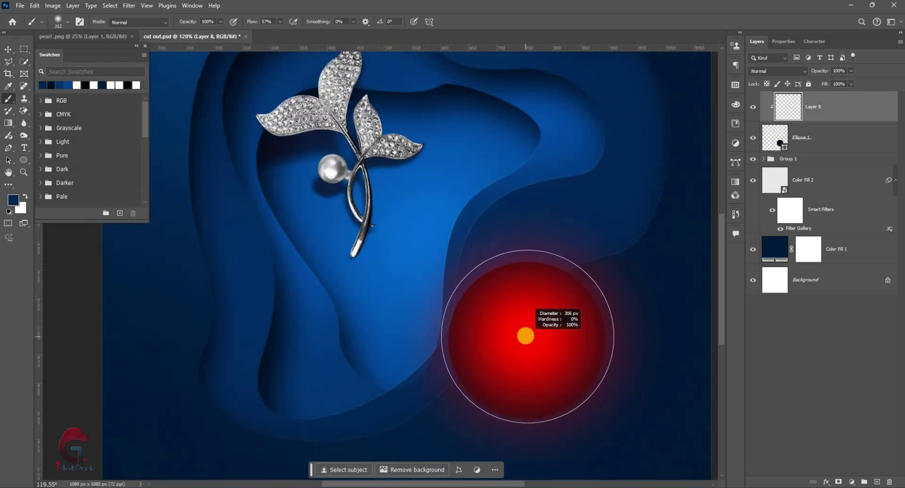
pyautogui.click(525, 335)
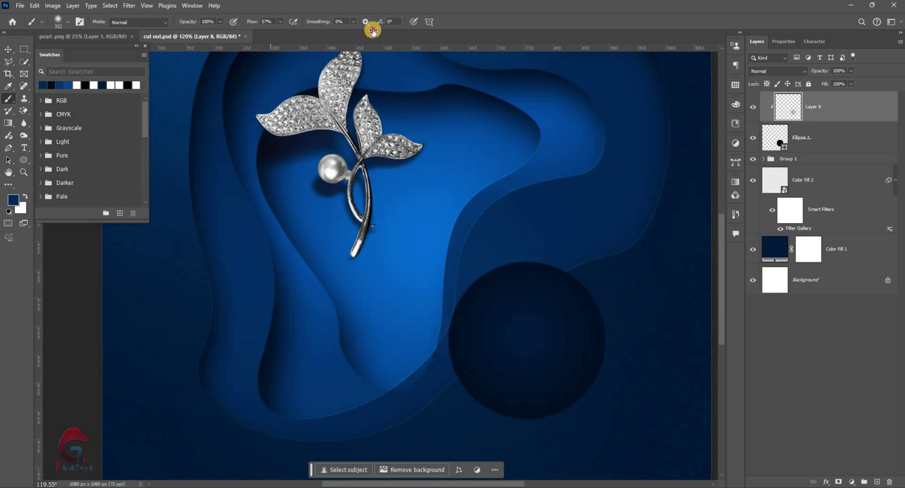
pyautogui.click(538, 335)
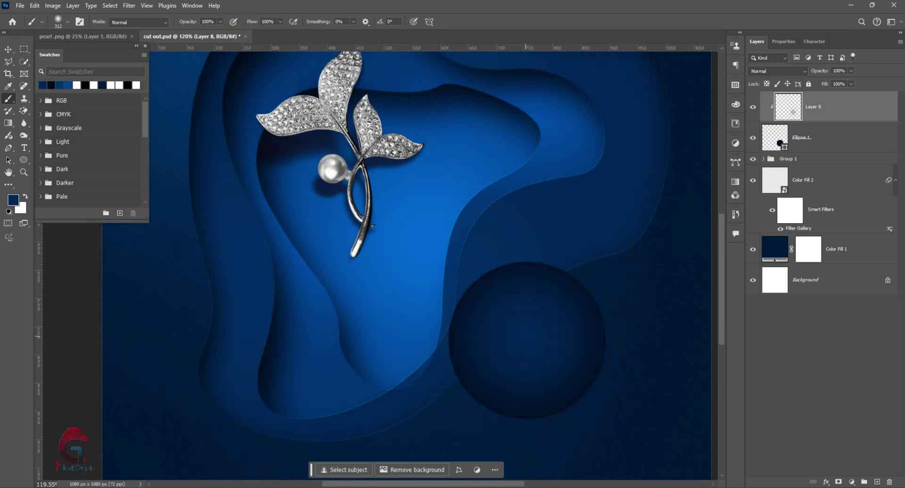
# - Blend the glow in Screen mode, nudge it slightly upward, and add empty Layer 9 above
pyautogui.hotkey('ctrl', 't')
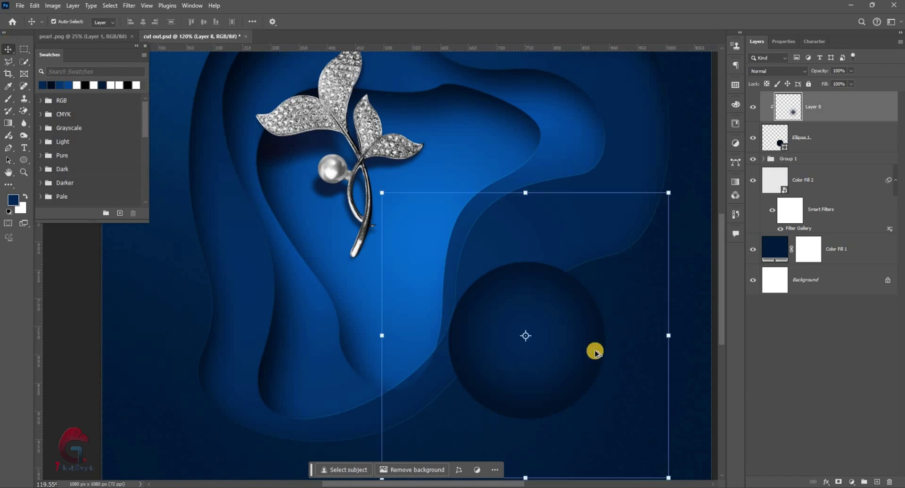
pyautogui.hotkey('ctrl', '0')
pyautogui.press('Return')
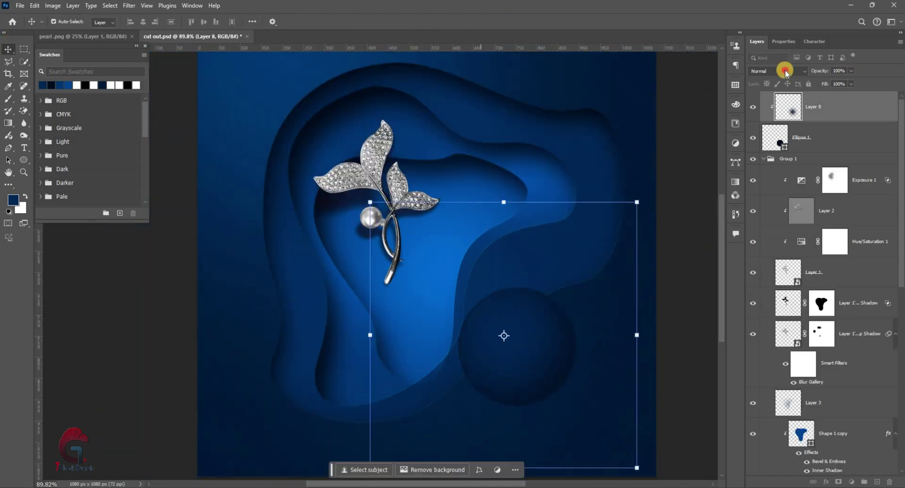
pyautogui.click(779, 71)
pyautogui.click(541, 357)
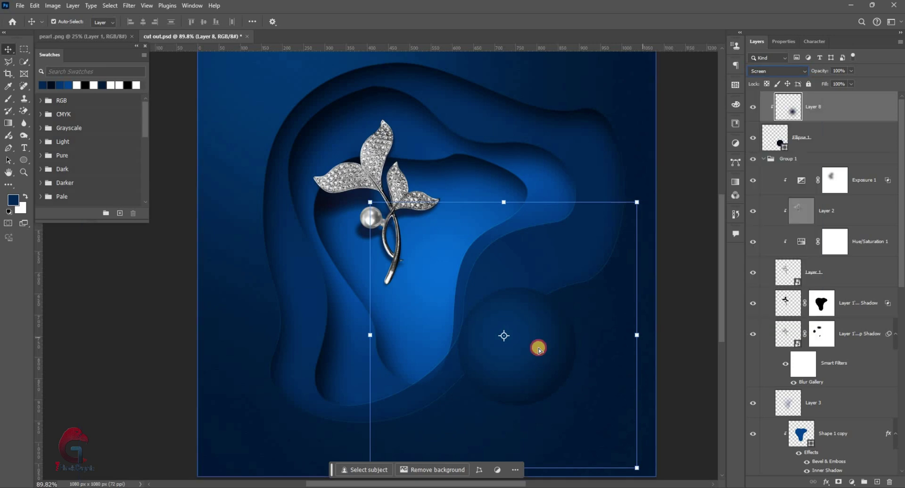
pyautogui.moveTo(538, 348); pyautogui.dragTo(538, 341)
pyautogui.click(876, 481)
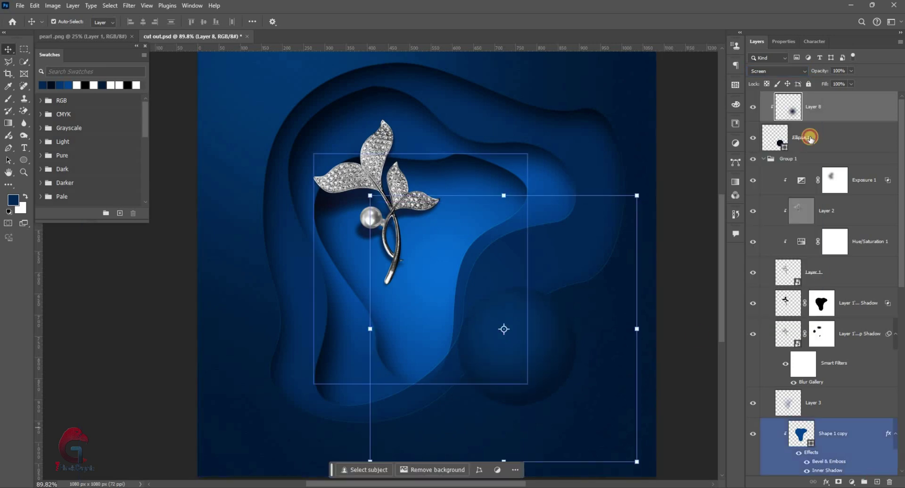
pyautogui.rightClick(802, 110)
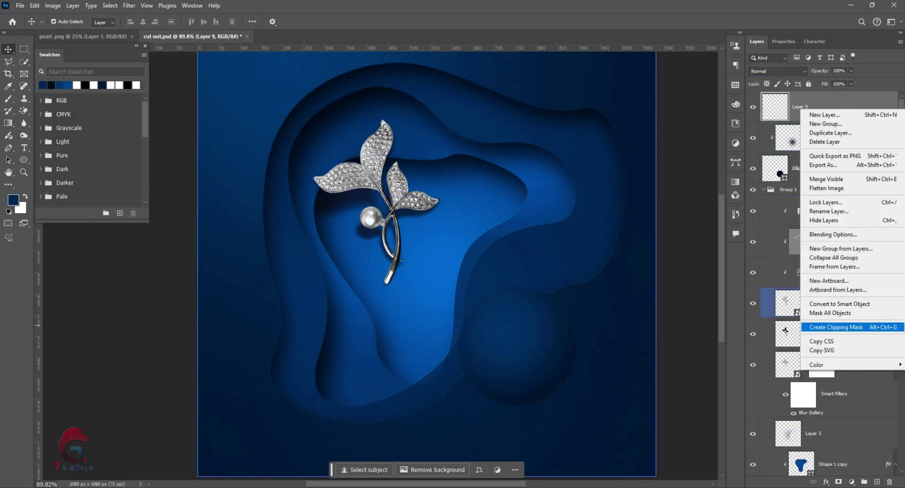
# - Clip Layer 9 to Layer 8 and brush a glow with a 272 px brush
pyautogui.click(836, 328)
pyautogui.press('b')
pyautogui.click(60, 86)
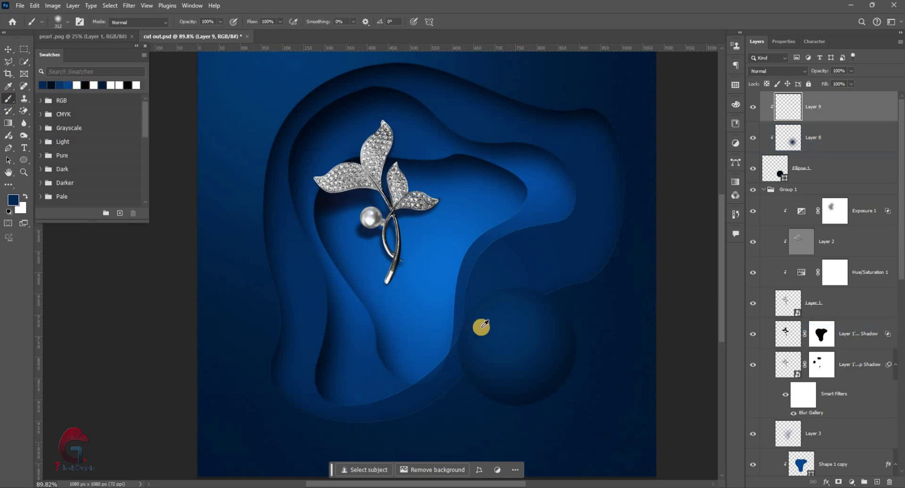
pyautogui.moveTo(506, 330); pyautogui.dragTo(502, 329)
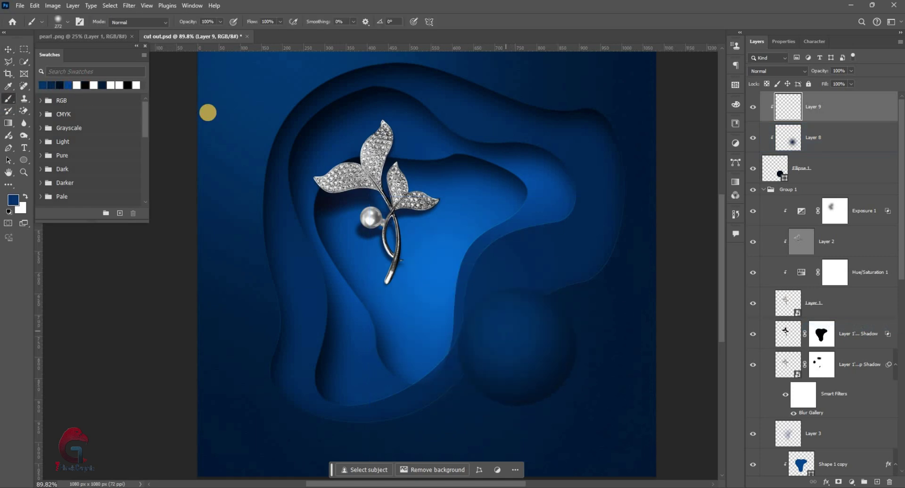
# - Set the second glow to Screen, enlarge it evenly around the sphere, and add Layer 10
pyautogui.press('v')
pyautogui.click(774, 75)
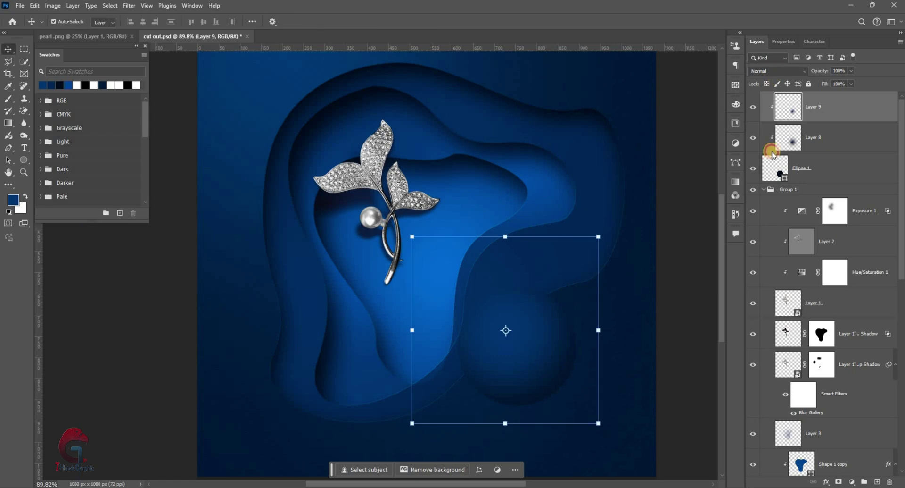
pyautogui.press('Return')
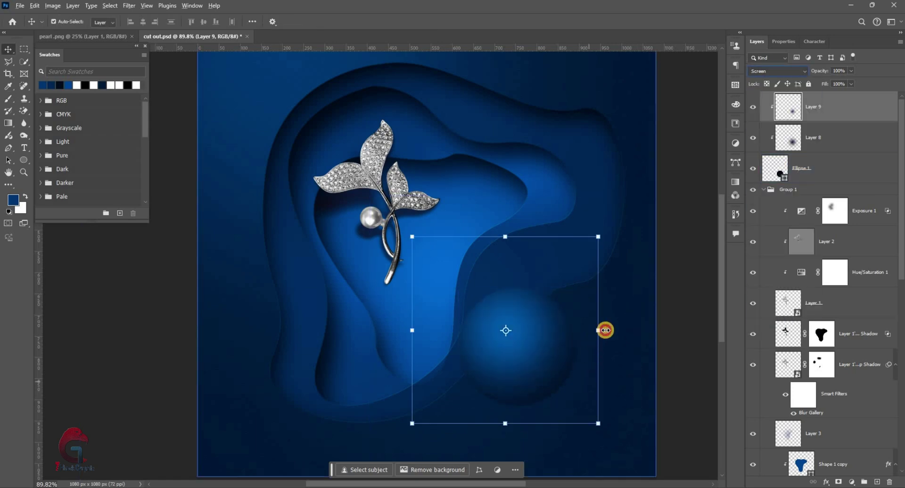
pyautogui.moveTo(606, 330); pyautogui.dragTo(624, 329)
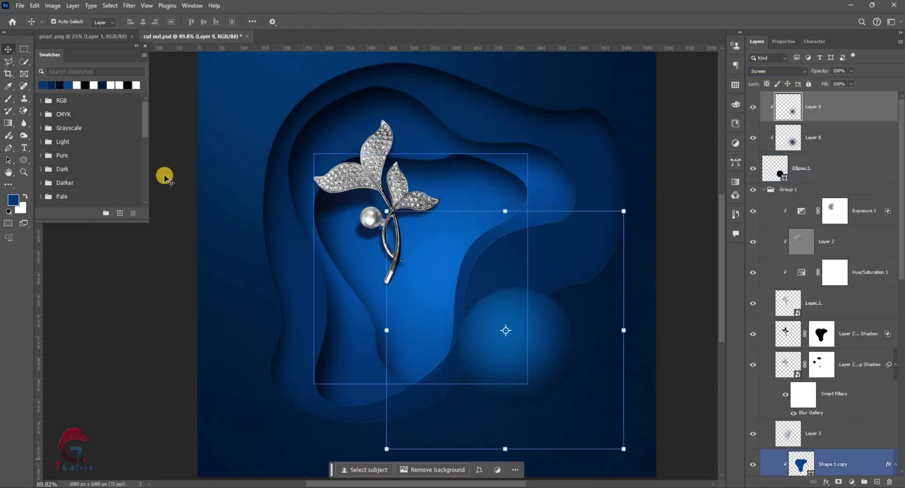
pyautogui.hotkey('ctrl', 'shift', 'alt', 'n')
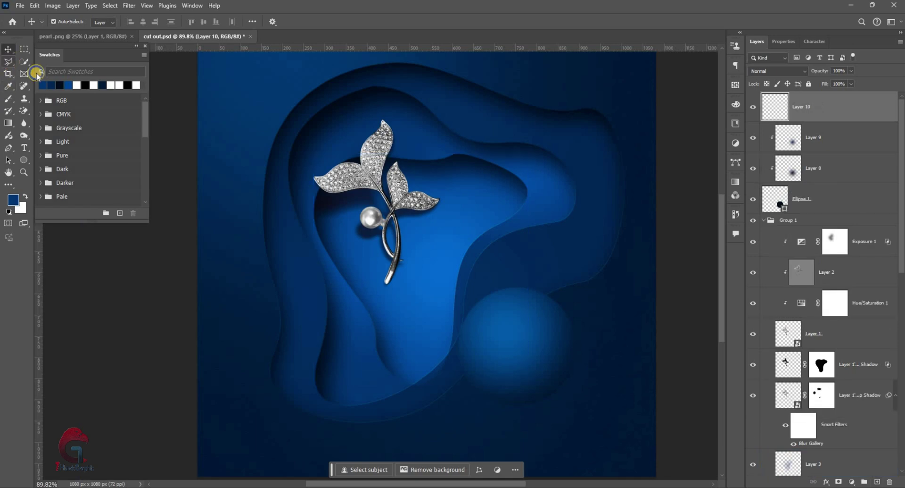
# - Lasso highlight shapes on the sphere: a main shape, a top-edge arc and a lower-left blob
pyautogui.click(11, 62)
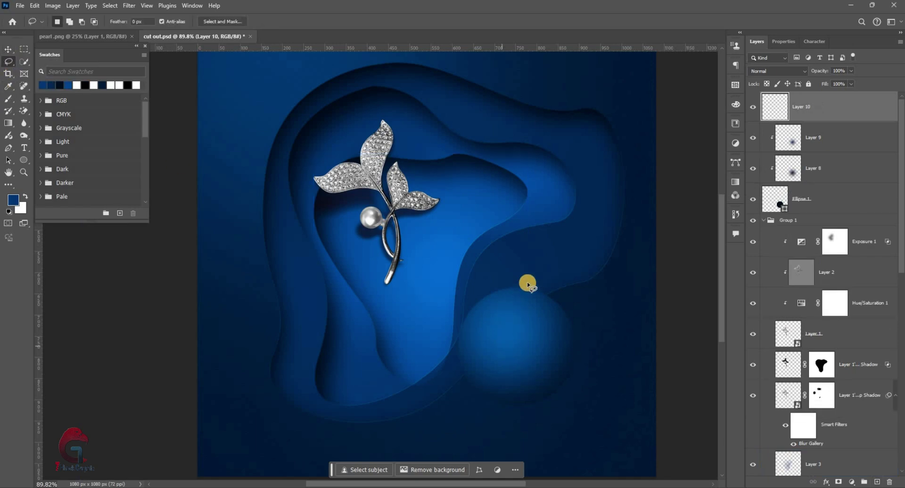
pyautogui.scroll(3, 525, 282)
pyautogui.moveTo(527, 279); pyautogui.dragTo(502, 279)
pyautogui.moveTo(465, 350); pyautogui.dragTo(529, 280)
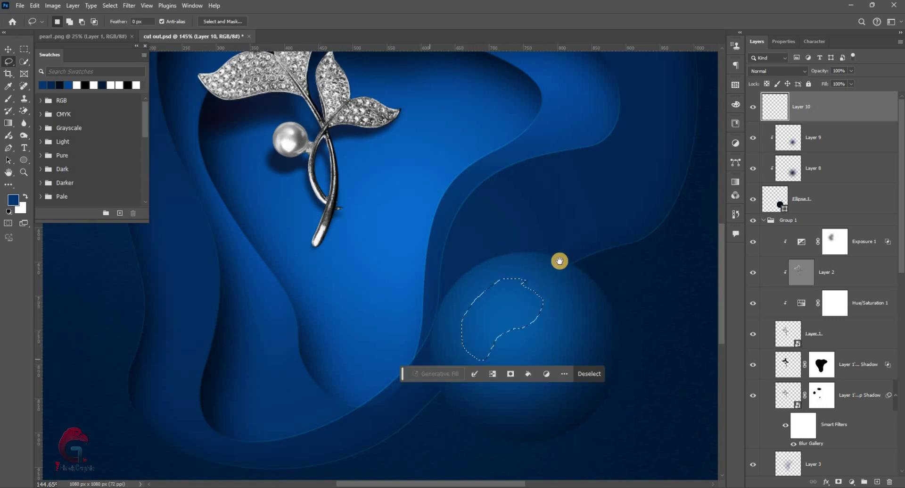
pyautogui.scroll(-2, 519, 236)
pyautogui.scroll(2, 500, 230)
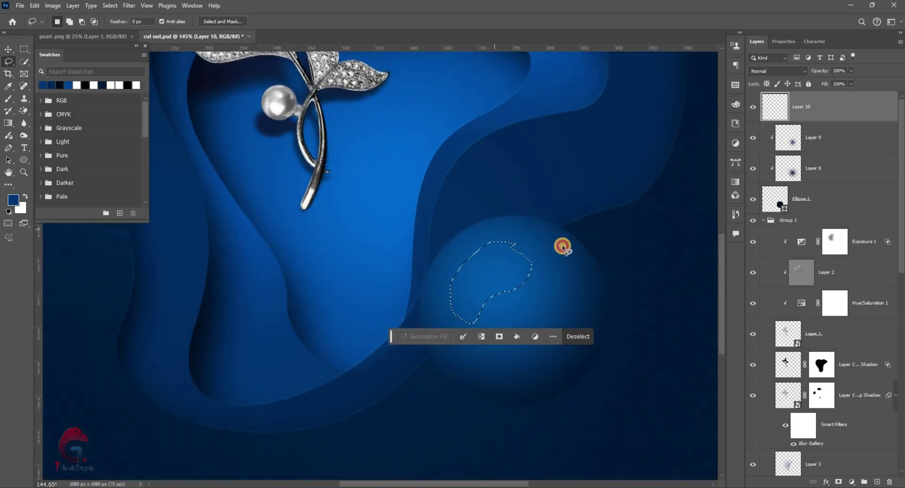
pyautogui.moveTo(499, 231)
pyautogui.mouseDown()
pyautogui.moveTo(566, 242)
pyautogui.moveTo(490, 237)
pyautogui.mouseUp()
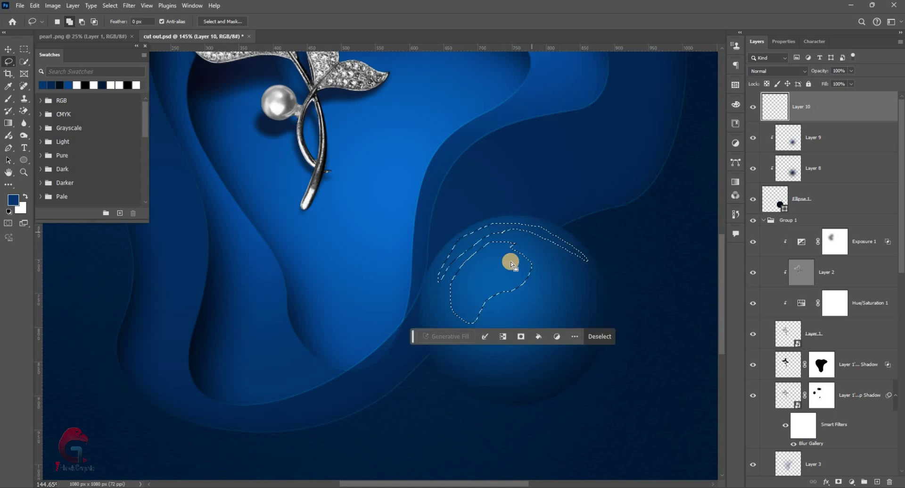
pyautogui.scroll(-2, 510, 257)
pyautogui.moveTo(473, 327); pyautogui.dragTo(448, 326)
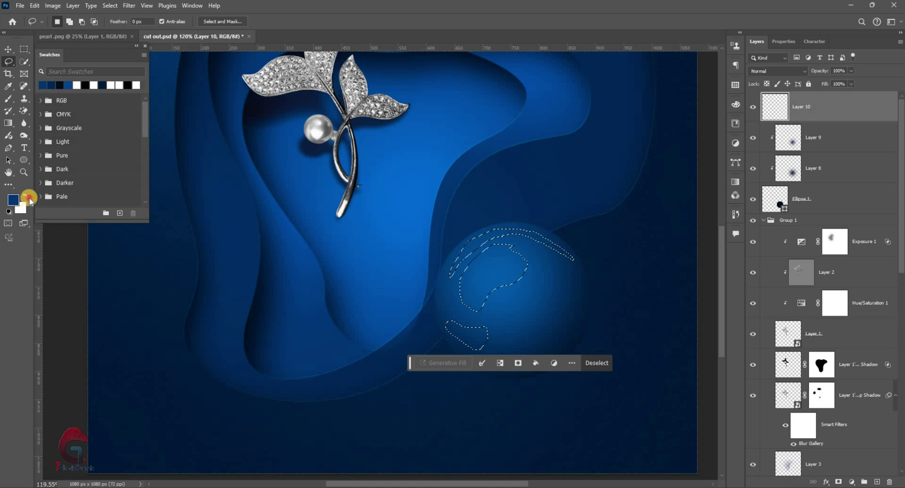
# - Fill the highlight selections with white and deselect
pyautogui.click(28, 198)
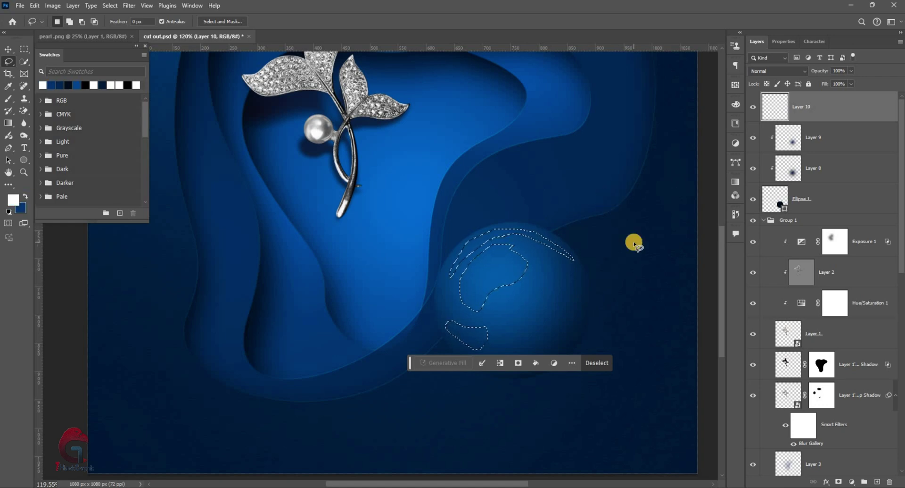
pyautogui.hotkey('alt', 'BackSpace')
pyautogui.hotkey('ctrl', 'd')
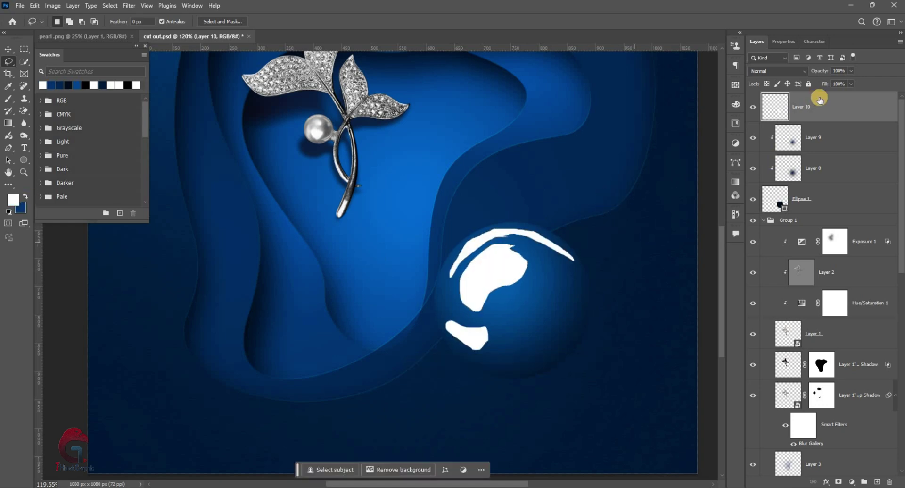
pyautogui.rightClick(837, 315)
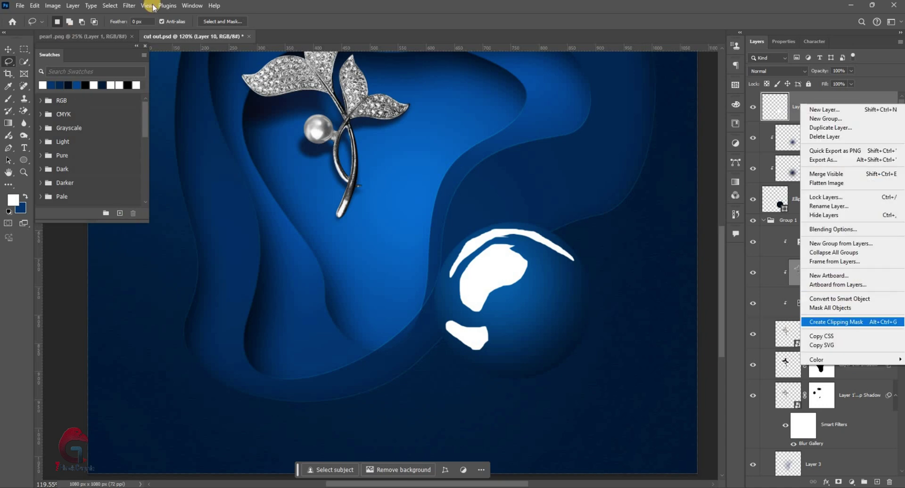
# - Clip Layer 10 to the sphere and apply a Gaussian Blur of 27.7 px
pyautogui.click(844, 321)
pyautogui.hotkey('alt', 't')
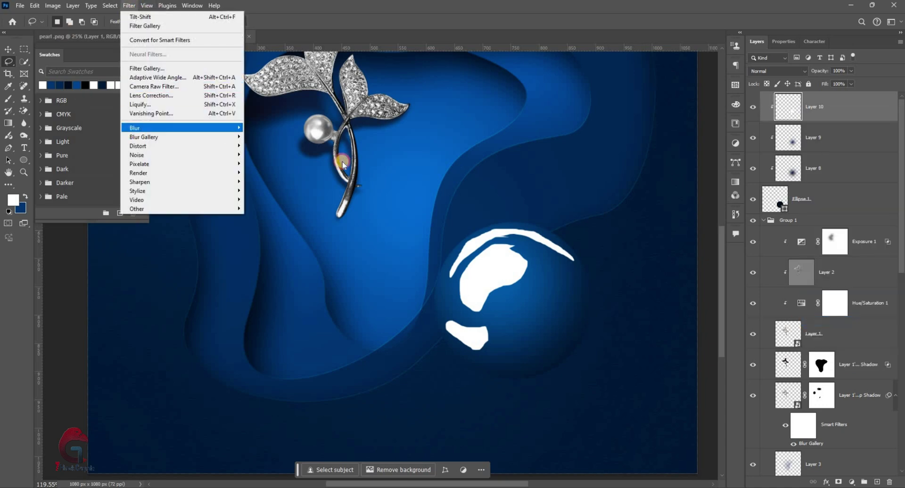
pyautogui.press('Up')
pyautogui.press('Return')
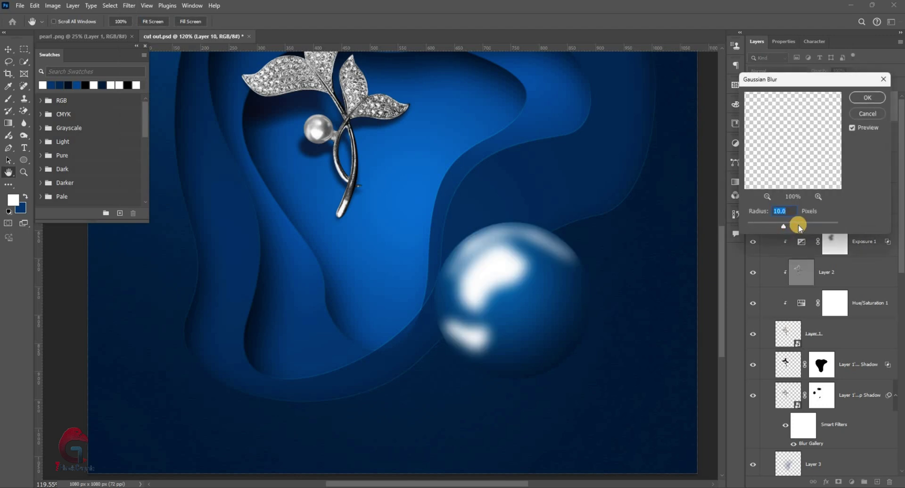
pyautogui.moveTo(794, 226); pyautogui.dragTo(791, 226)
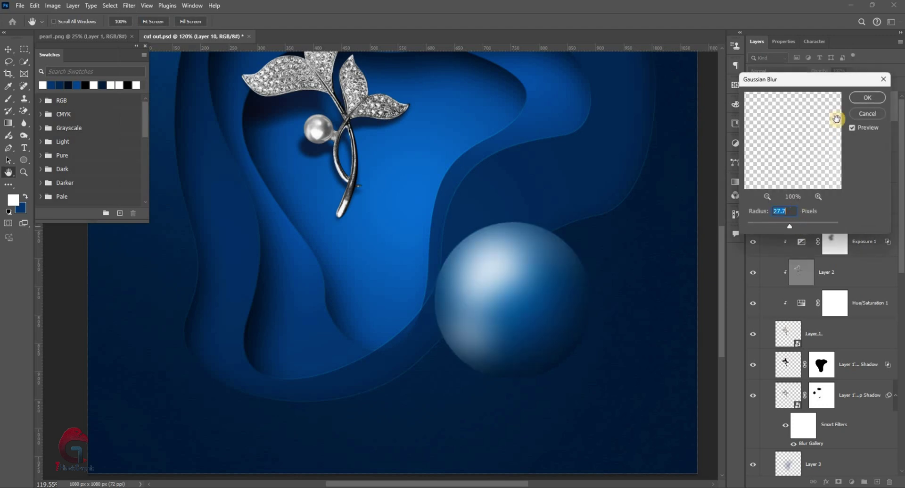
pyautogui.press('Return')
# - Set the highlight layer's blend mode to Overlay
pyautogui.click(778, 71)
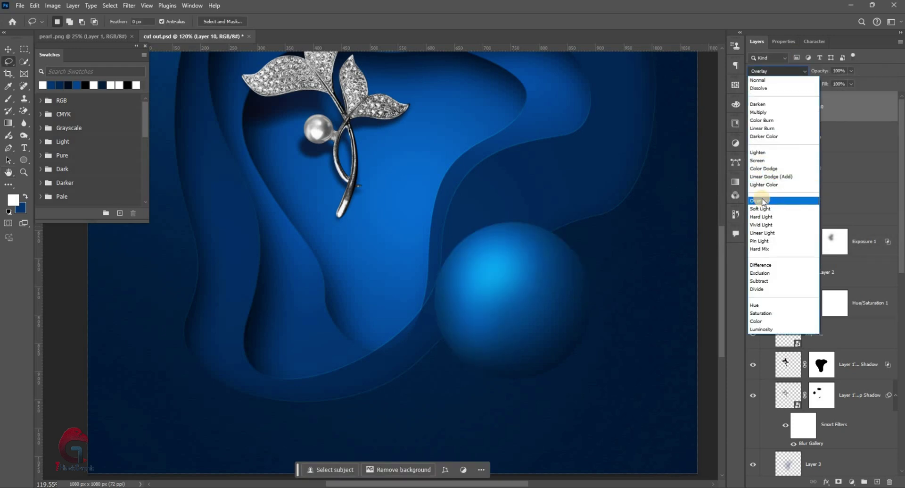
pyautogui.click(539, 294)
pyautogui.moveTo(539, 295); pyautogui.dragTo(516, 294)
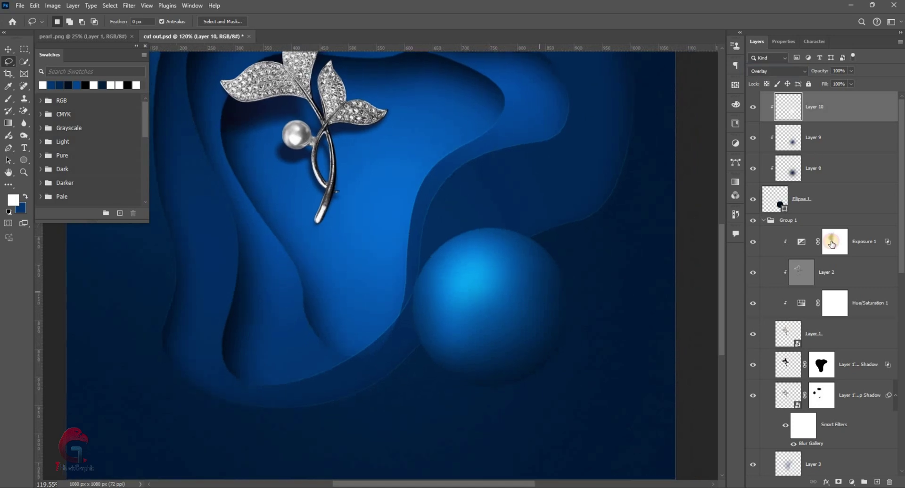
pyautogui.click(846, 120)
# - Add a new layer clipped to the sphere and lasso a crescent along its lower-right edge
pyautogui.hotkey('ctrl', 'shift', 'alt', 'n')
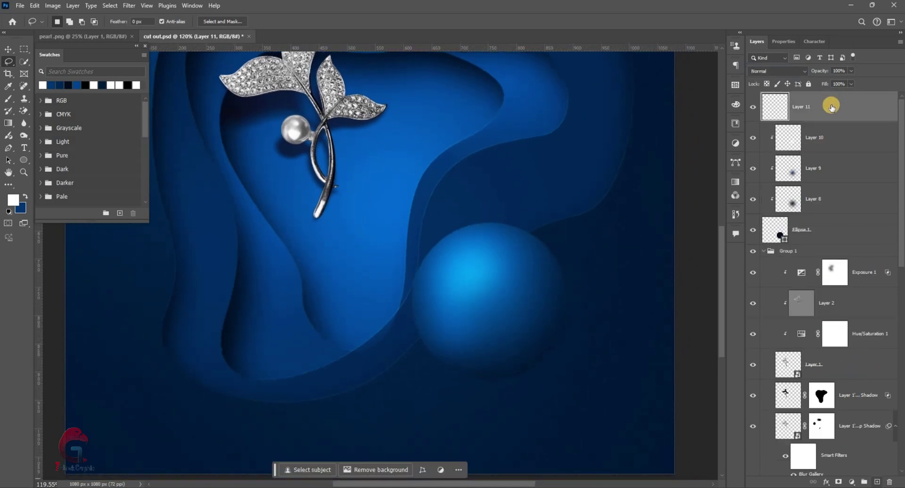
pyautogui.rightClick(828, 105)
pyautogui.click(835, 324)
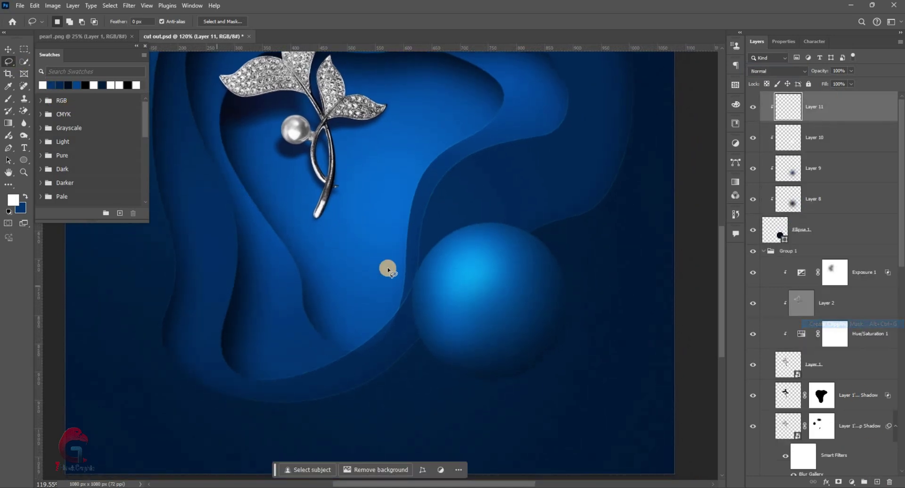
pyautogui.moveTo(547, 273)
pyautogui.mouseDown()
pyautogui.moveTo(455, 367)
pyautogui.moveTo(542, 261)
pyautogui.mouseUp()
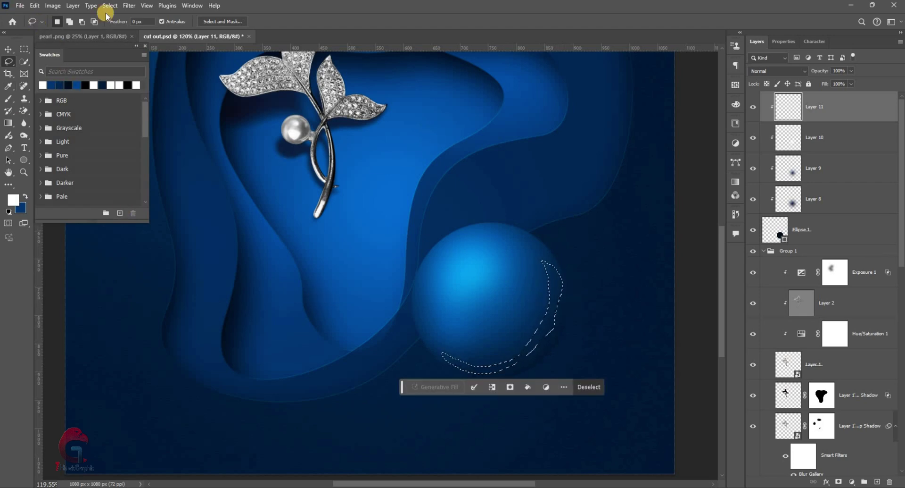
# - Fill the crescent with black, deselect, and re-apply the last Gaussian Blur
pyautogui.click(71, 84)
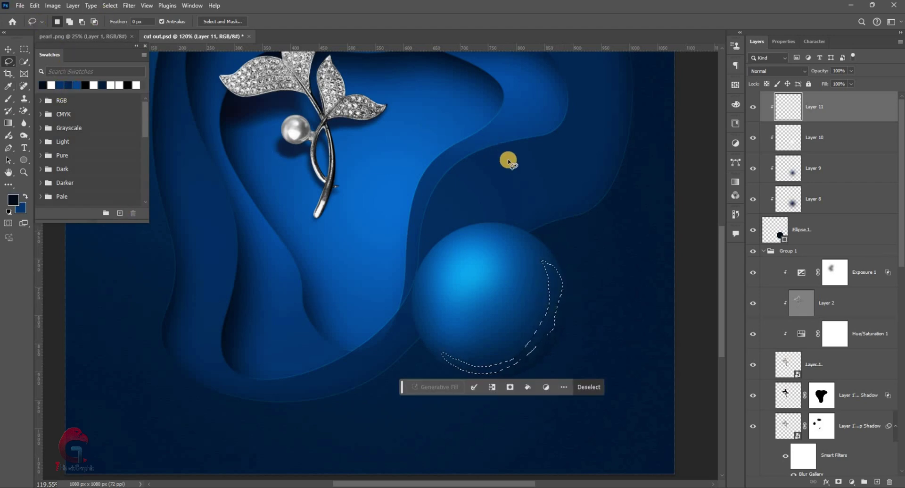
pyautogui.hotkey('alt', 'BackSpace')
pyautogui.hotkey('ctrl', 'd')
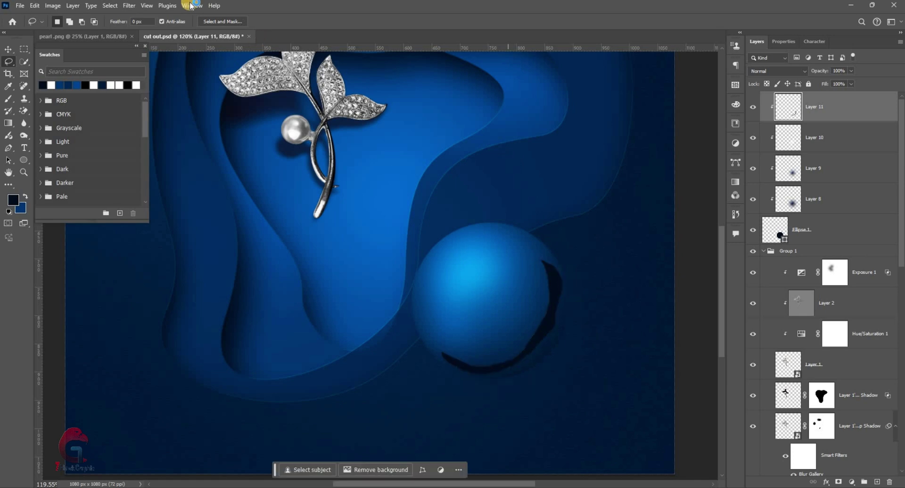
pyautogui.click(129, 5)
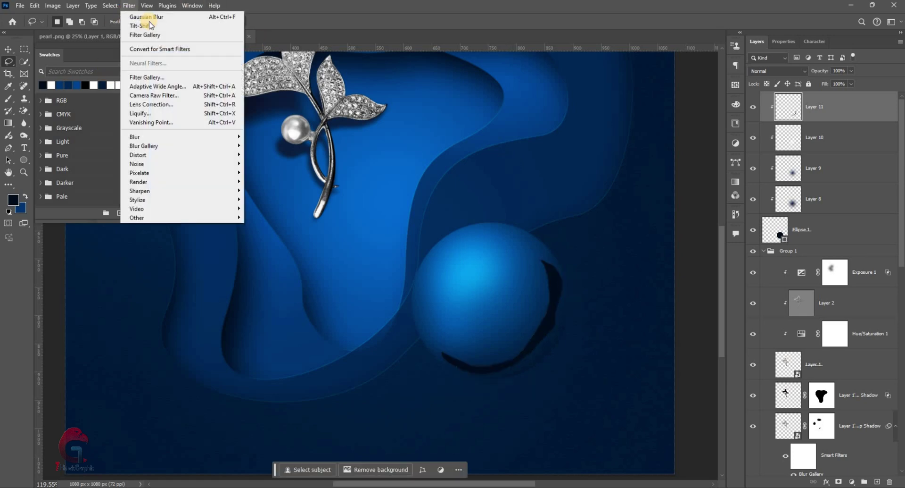
pyautogui.press('Return')
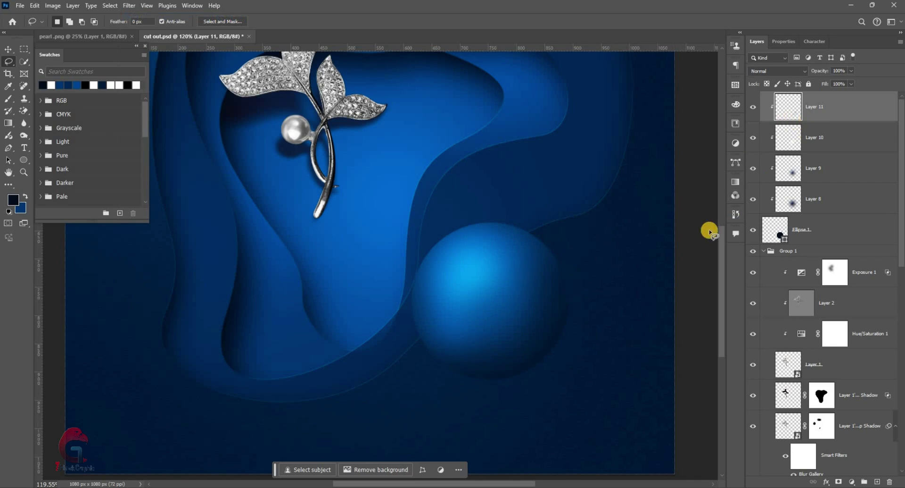
pyautogui.hotkey('ctrl', '0')
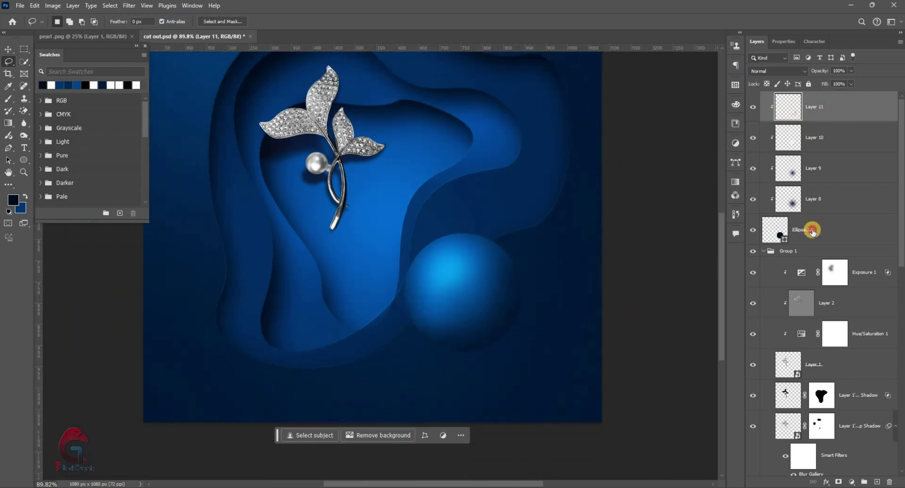
# - Lower the opacity of the Layer 10 overlay glow
pyautogui.click(812, 231)
pyautogui.press('v')
pyautogui.click(509, 285)
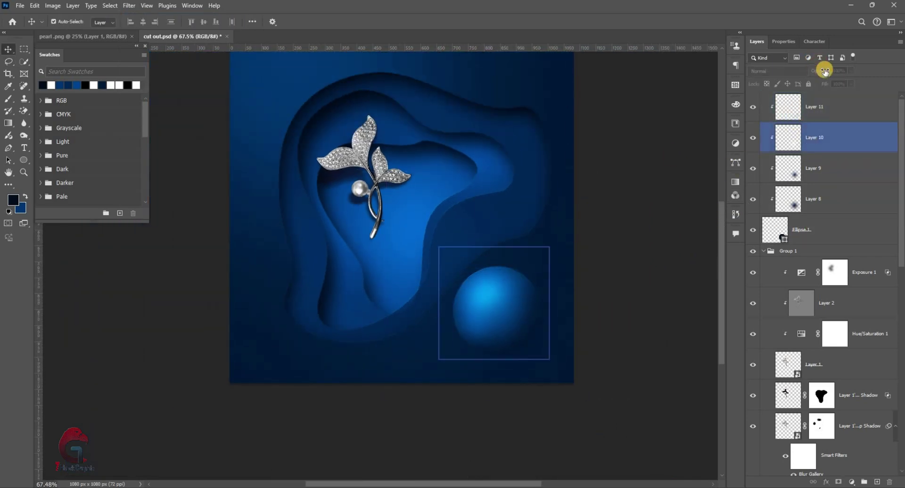
pyautogui.moveTo(812, 74); pyautogui.dragTo(800, 77)
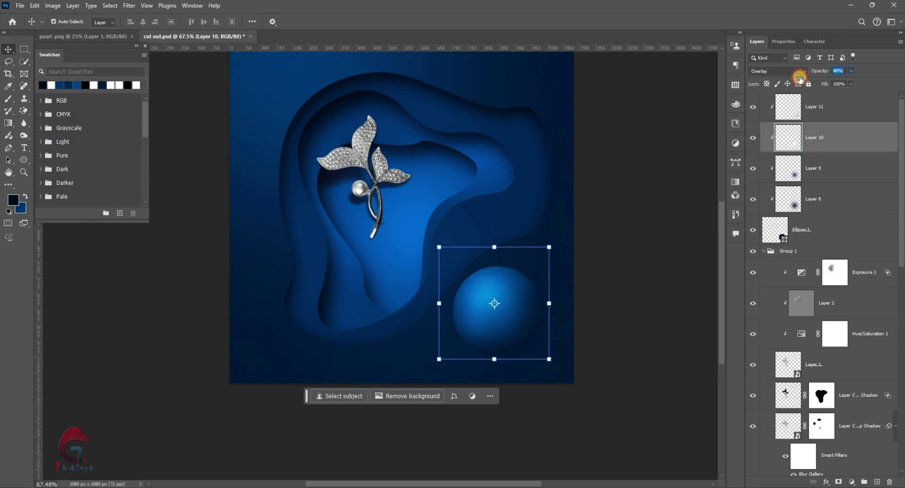
# - Add a Drop Shadow to Ellipse 1, adjusting its distance and opacity
pyautogui.click(765, 233)
pyautogui.rightClick(773, 230)
pyautogui.click(610, 131)
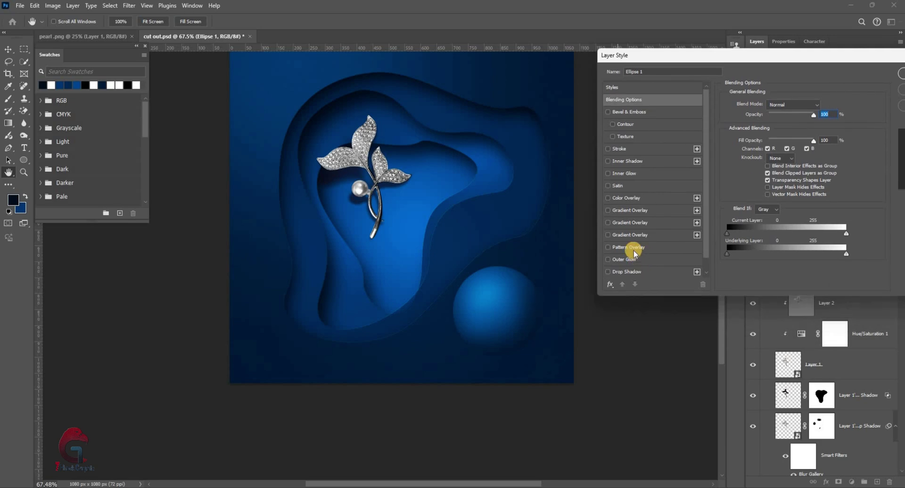
pyautogui.click(655, 257)
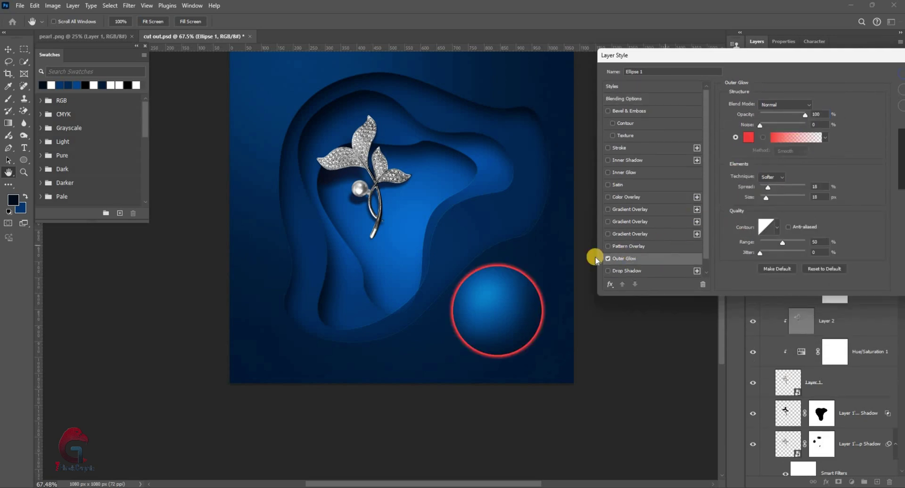
pyautogui.scroll(-1, 609, 249)
pyautogui.click(633, 259)
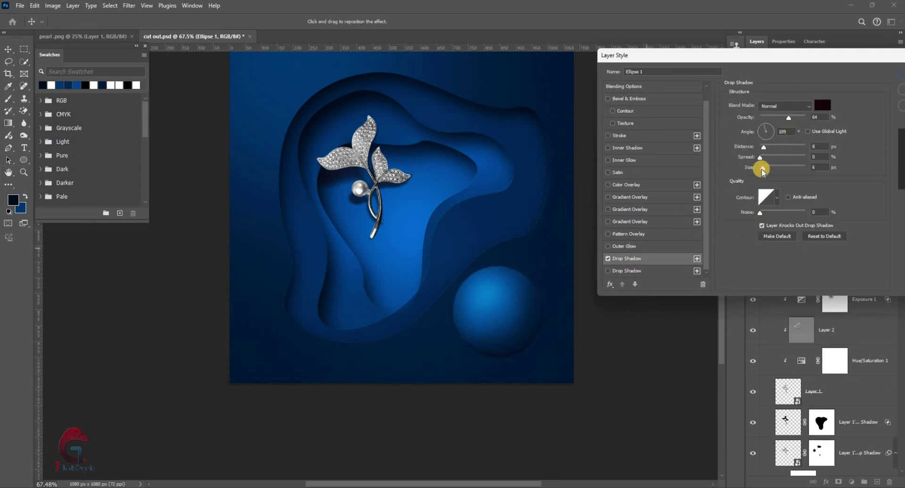
pyautogui.moveTo(774, 149); pyautogui.dragTo(777, 148)
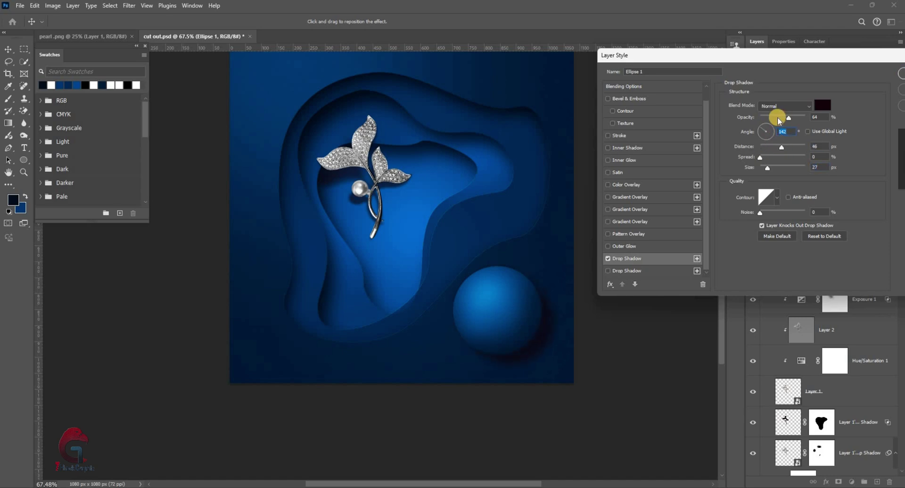
pyautogui.click(782, 147)
pyautogui.moveTo(778, 114); pyautogui.dragTo(777, 116)
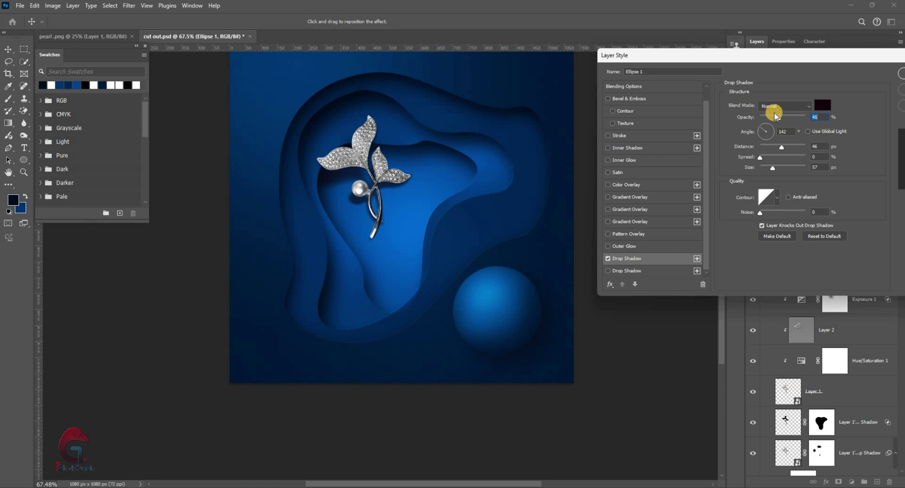
# - Add a second Drop Shadow to Ellipse 1, review both, and confirm the styles
pyautogui.click(657, 271)
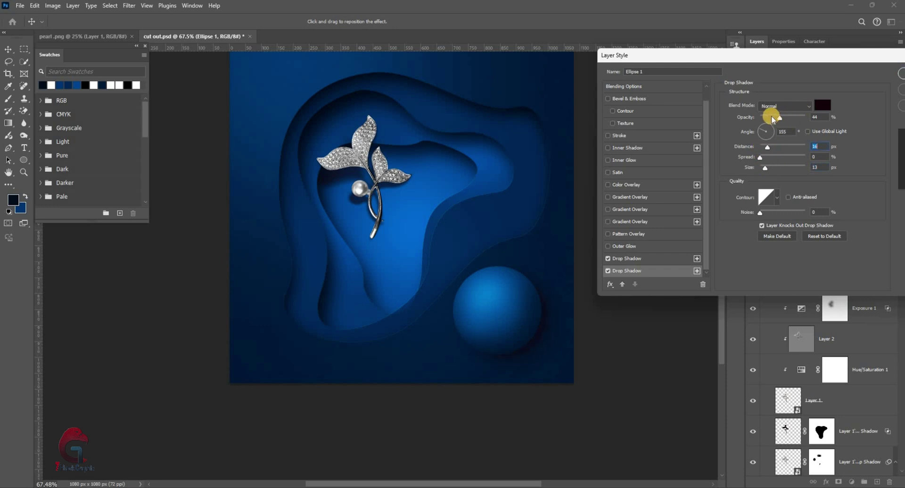
pyautogui.click(656, 260)
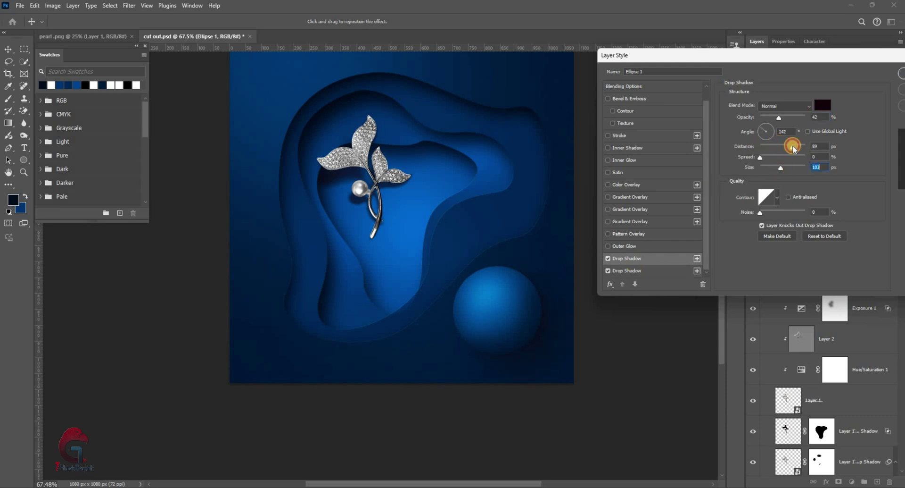
pyautogui.click(653, 270)
pyautogui.moveTo(823, 56); pyautogui.dragTo(780, 76)
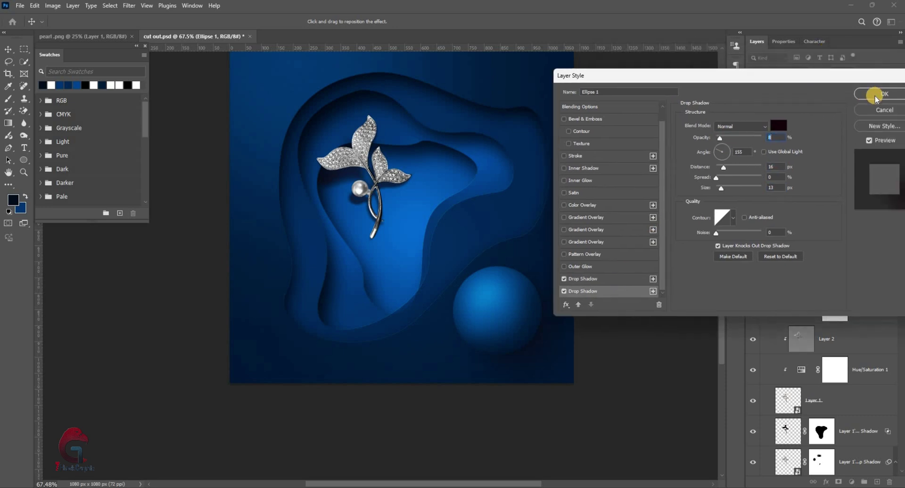
pyautogui.press('Return')
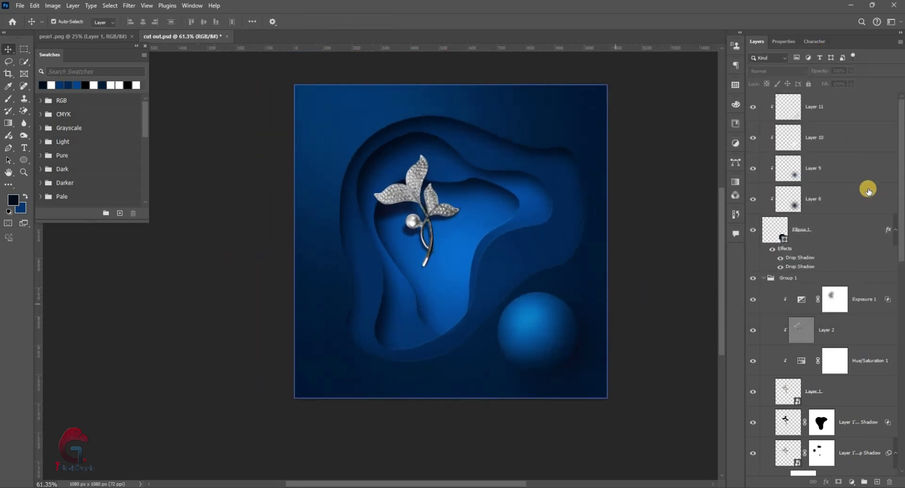
# - Shrink the Layer 9 and Layer 10 glows together to fit the sphere
pyautogui.click(840, 169)
pyautogui.keyDown('shift'); pyautogui.click(820, 137); pyautogui.keyUp('shift')
pyautogui.moveTo(600, 247); pyautogui.dragTo(576, 330)
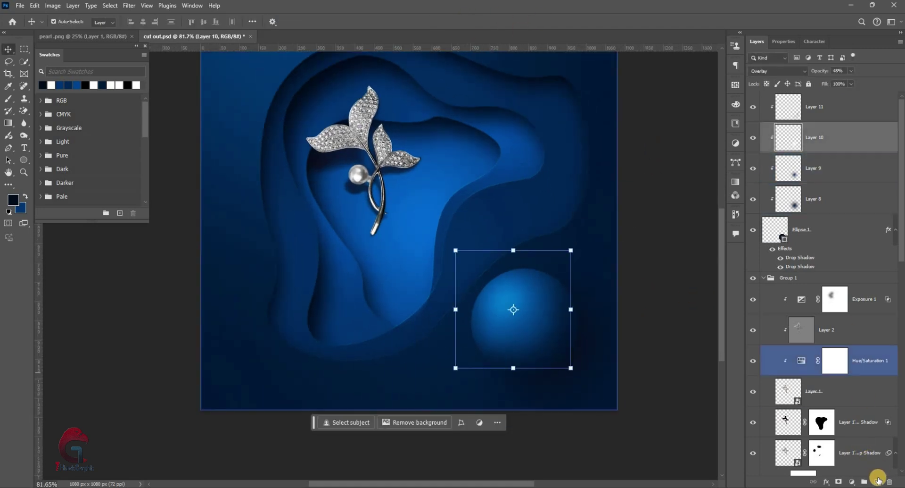
# - Paint a soft dark shadow under the sphere on Layer 12, blended Multiply at ~41% opacity
pyautogui.click(8, 98)
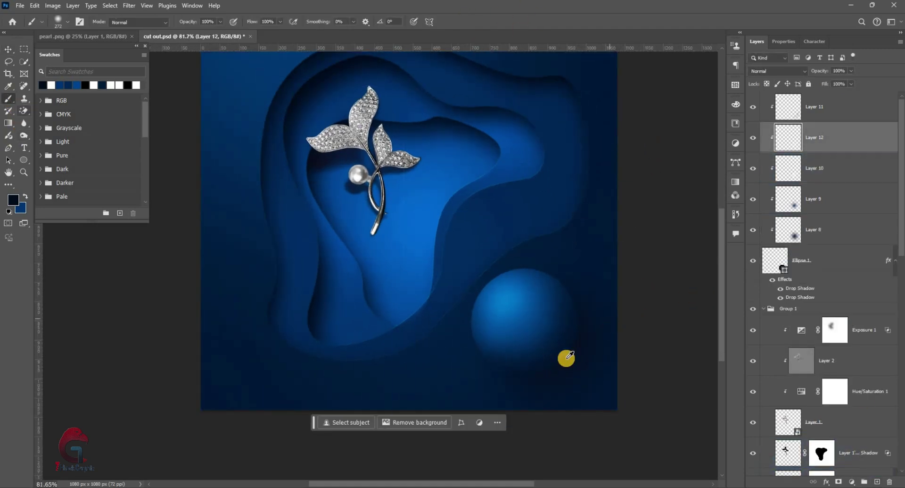
pyautogui.scroll(5, 597, 314)
pyautogui.moveTo(568, 316); pyautogui.dragTo(499, 367)
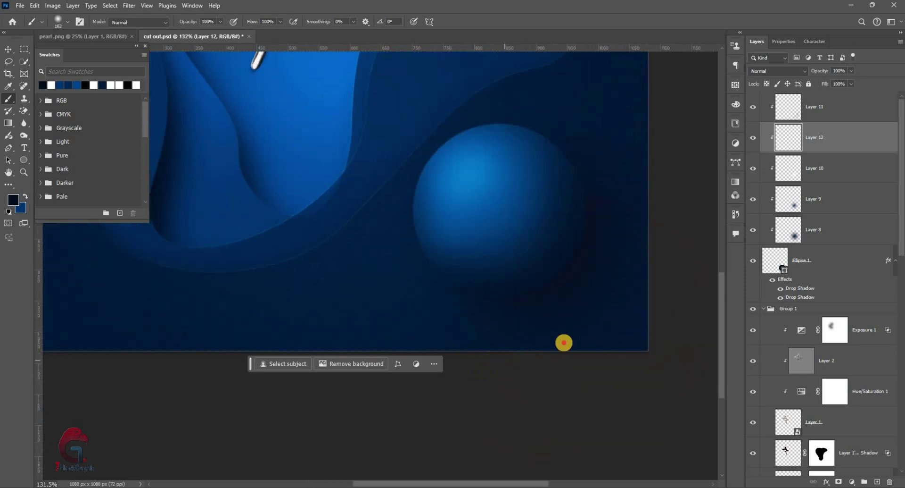
pyautogui.moveTo(638, 248); pyautogui.dragTo(626, 236)
pyautogui.click(778, 71)
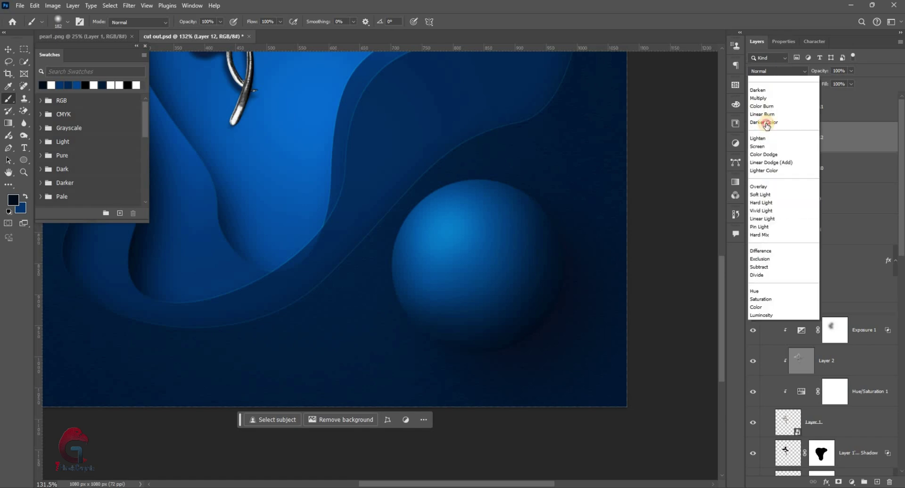
pyautogui.click(771, 121)
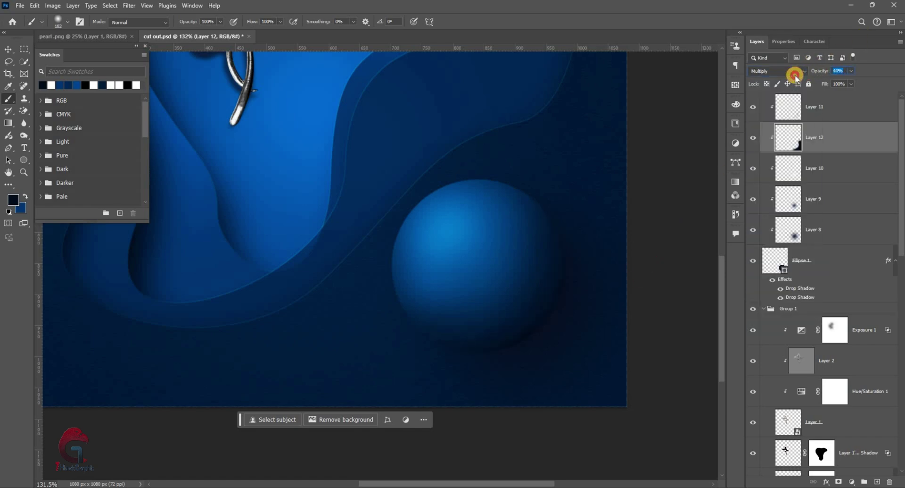
pyautogui.scroll(-3, 578, 289)
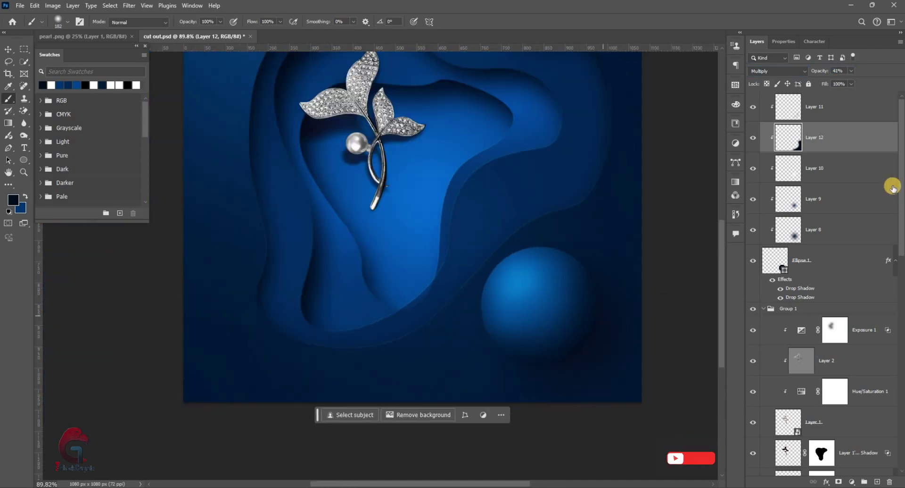
# - Paint a soft dark contact shadow under the sphere on a new layer and squash it flat
pyautogui.click(826, 306)
pyautogui.click(877, 481)
pyautogui.click(540, 314)
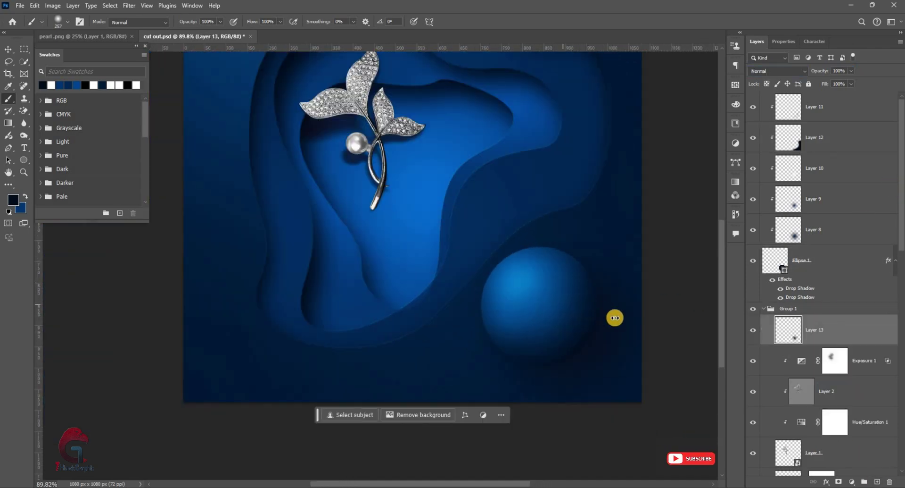
pyautogui.hotkey('ctrl', 't')
pyautogui.moveTo(656, 333); pyautogui.dragTo(656, 333)
pyautogui.click(467, 21)
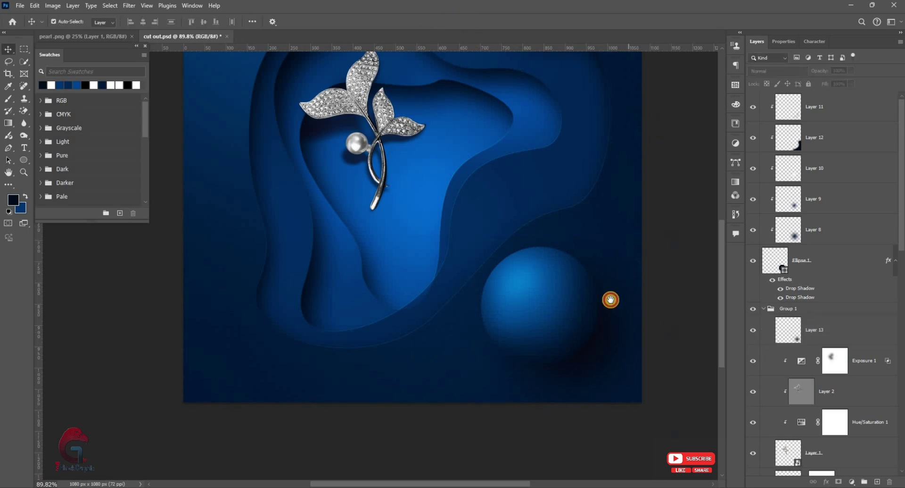
# - Place Layer 13 below Ellipse 1 and group Layers 11–13 into one sphere group
pyautogui.scroll(-2, 608, 299)
pyautogui.click(815, 260)
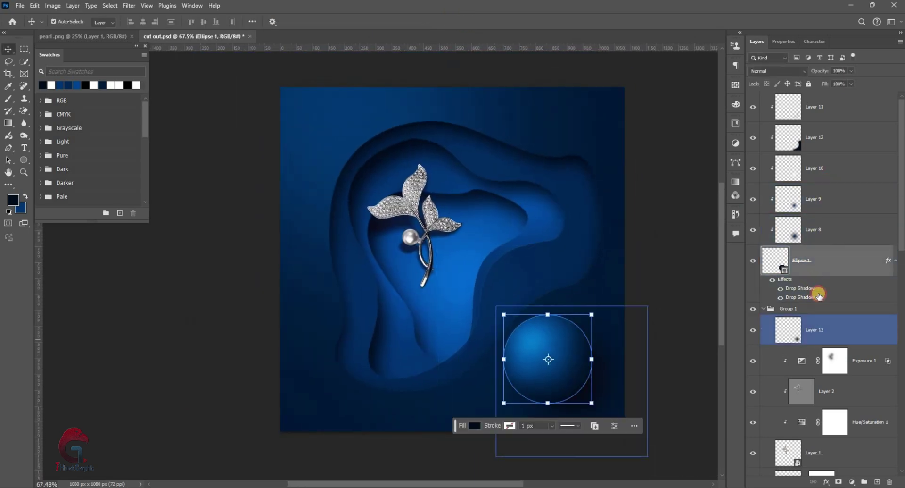
pyautogui.moveTo(816, 330); pyautogui.dragTo(818, 297)
pyautogui.keyDown('shift'); pyautogui.click(829, 150); pyautogui.keyUp('shift')
pyautogui.hotkey('ctrl', 'g')
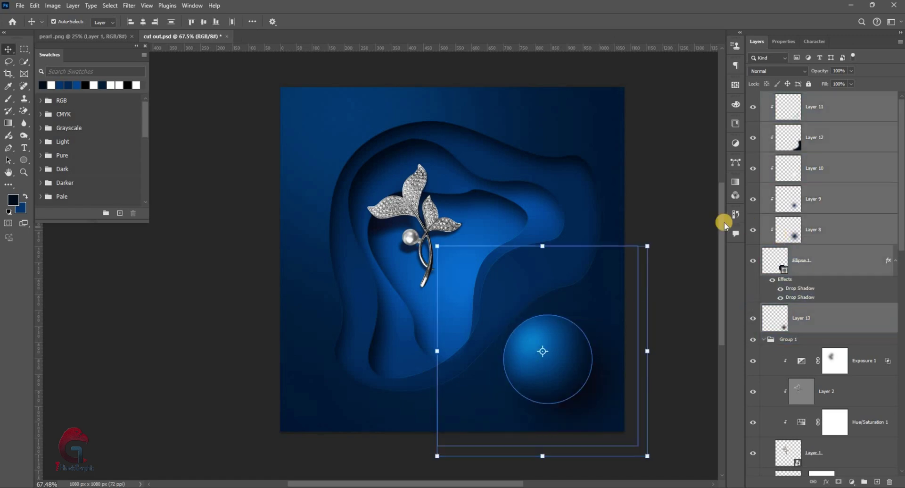
# - Duplicate the sphere group, shrink it to about half size, rotate it slightly and move it right
pyautogui.hotkey('ctrl', 'j')
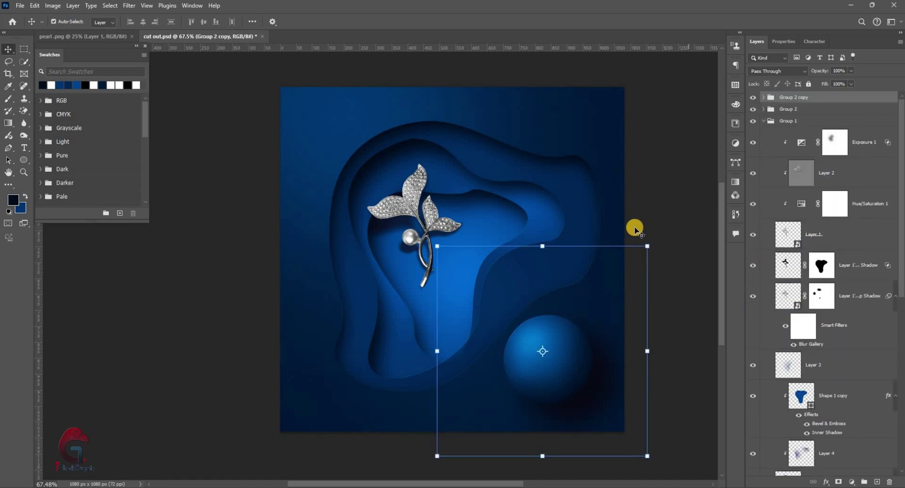
pyautogui.moveTo(599, 286); pyautogui.dragTo(600, 292)
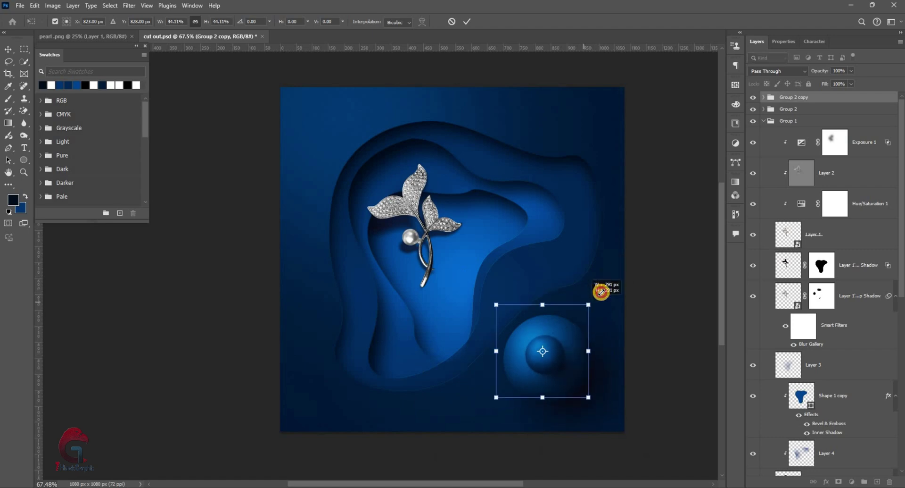
pyautogui.moveTo(463, 355); pyautogui.dragTo(500, 307)
pyautogui.moveTo(572, 257); pyautogui.dragTo(441, 12)
pyautogui.press('Return')
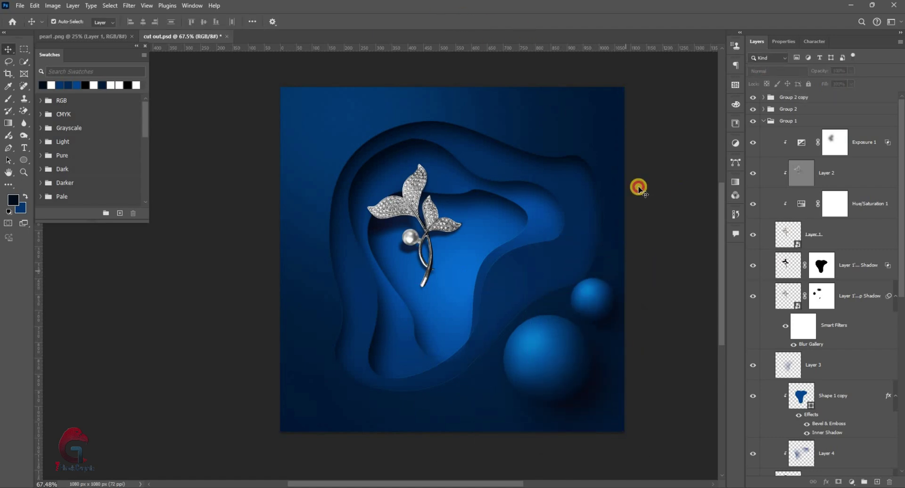
pyautogui.click(758, 174)
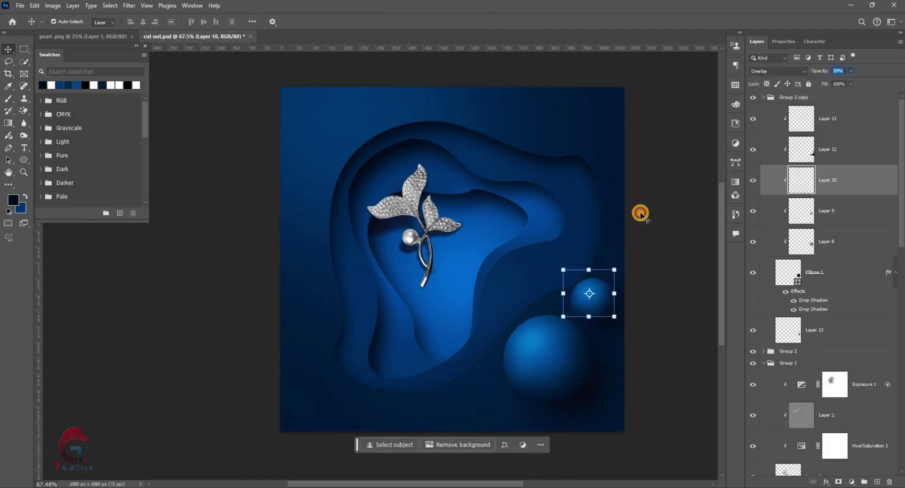
pyautogui.click(839, 71)
pyautogui.write('12')
pyautogui.click(782, 97)
# - Add Group 2 copy 2 near the top centre, then duplicate it as Group 2 copy 3
pyautogui.hotkey('ctrl', 'j')
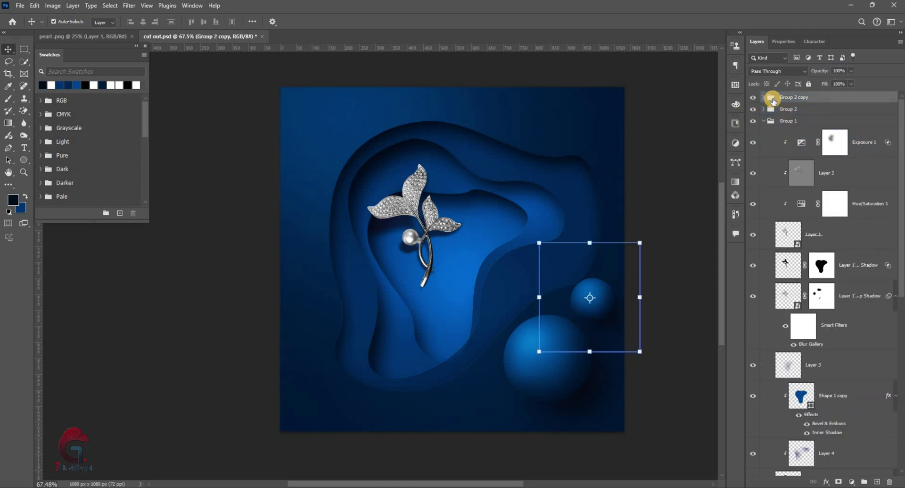
pyautogui.moveTo(621, 277)
pyautogui.mouseDown()
pyautogui.moveTo(500, 126)
pyautogui.moveTo(507, 75)
pyautogui.mouseUp()
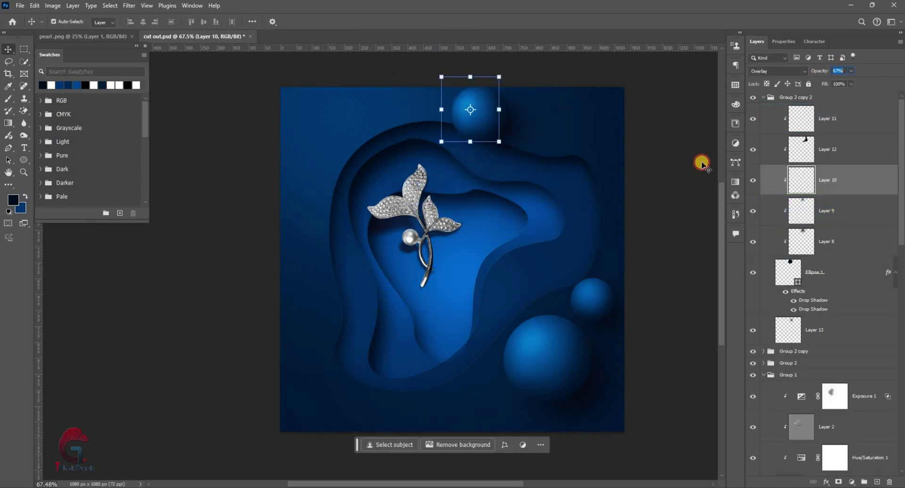
pyautogui.click(784, 97)
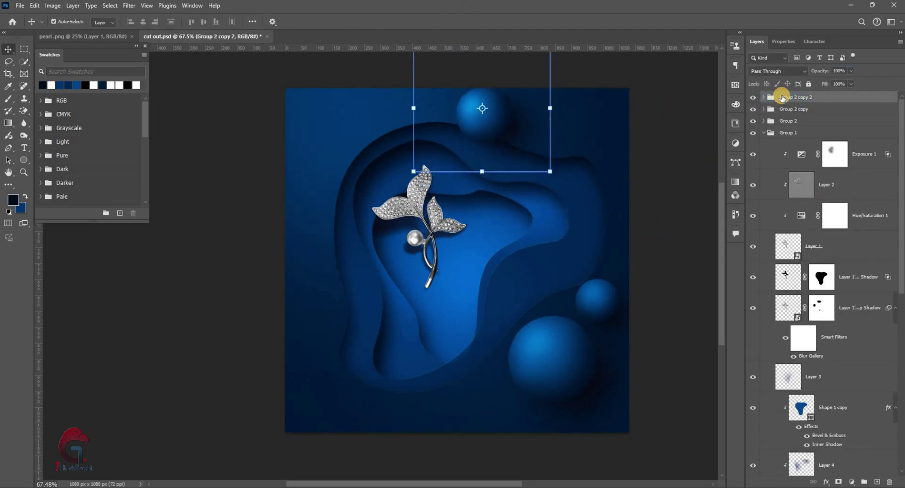
pyautogui.hotkey('ctrl', 'j')
pyautogui.click(513, 137)
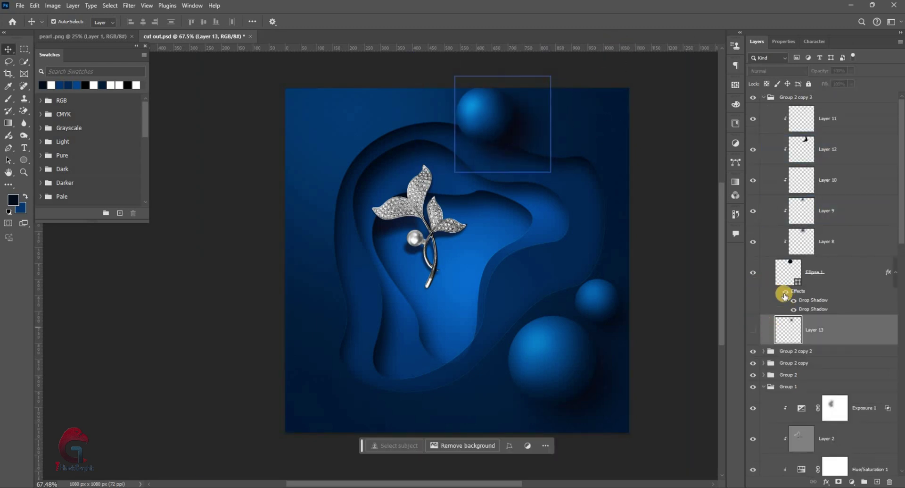
pyautogui.click(797, 282)
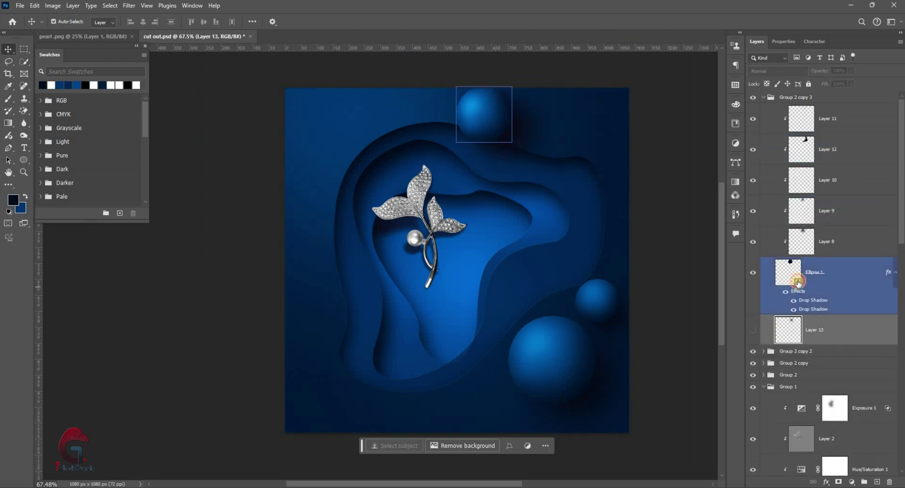
pyautogui.click(765, 97)
pyautogui.click(790, 99)
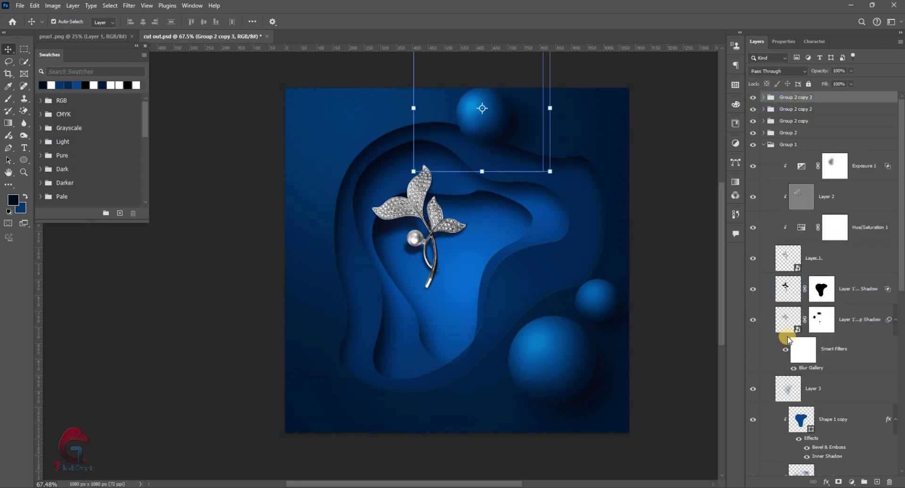
# - Make Group 2 copy 3 a smart object, move it to the left edge and enlarge it to about 175%
pyautogui.rightClick(826, 375)
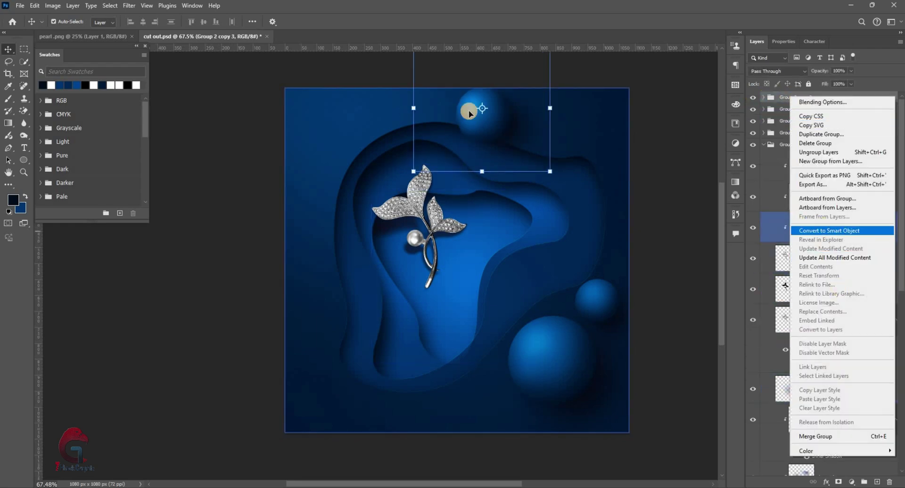
pyautogui.press('Return')
pyautogui.moveTo(486, 121); pyautogui.dragTo(344, 299)
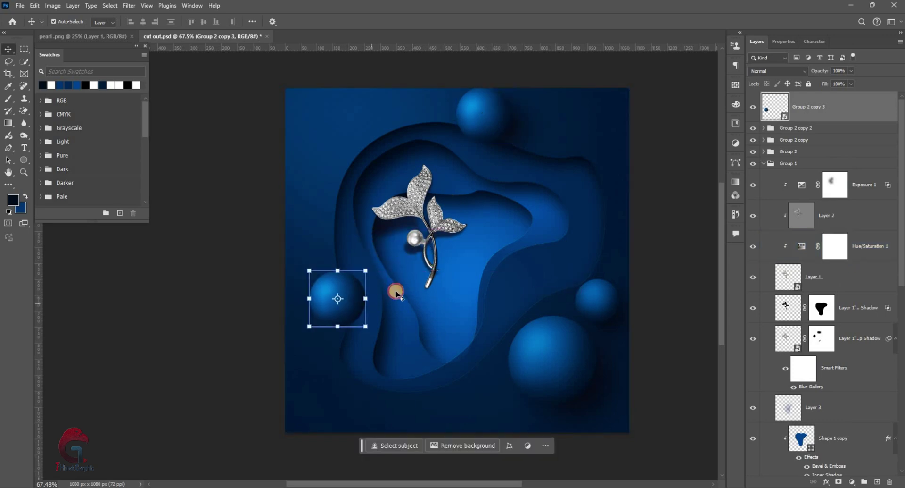
pyautogui.hotkey('ctrl', 't')
pyautogui.moveTo(492, 204); pyautogui.dragTo(339, 280)
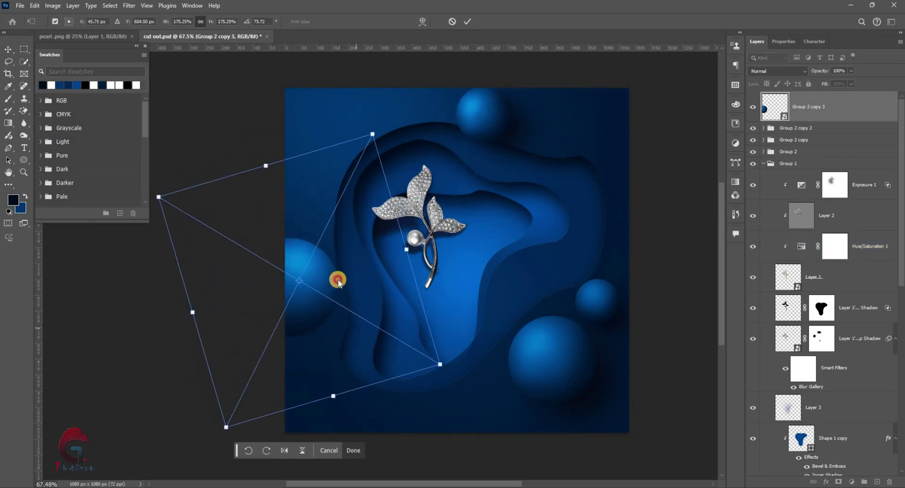
pyautogui.press('Return')
# - Give the sphere a Motion Blur with Angle 33 and Distance 47, then shift it slightly left
pyautogui.click(129, 6)
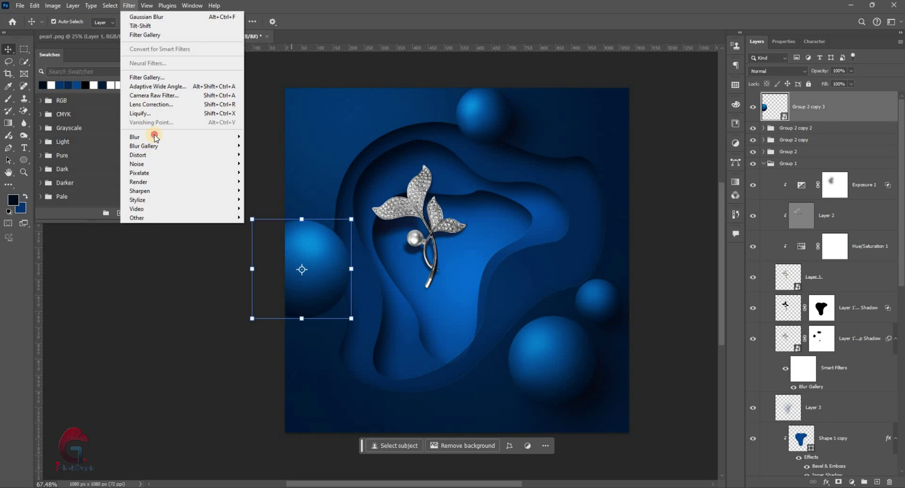
pyautogui.click(155, 137)
pyautogui.click(267, 190)
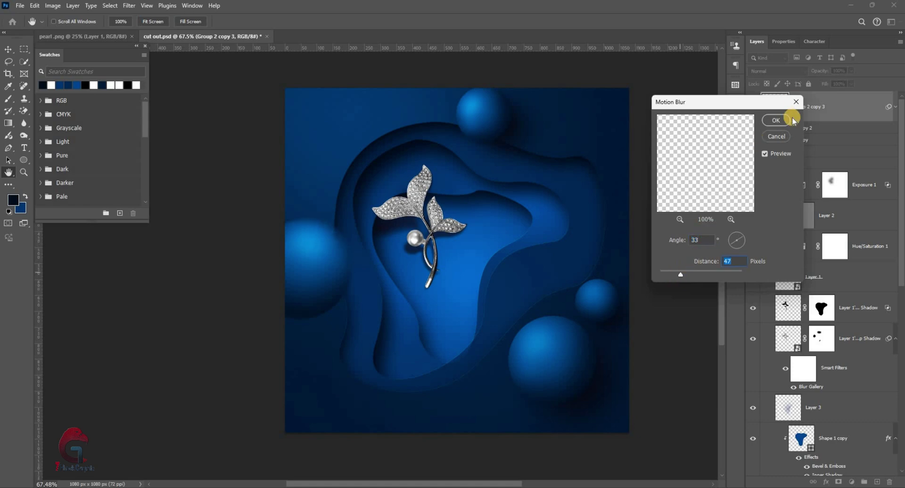
pyautogui.press('Return')
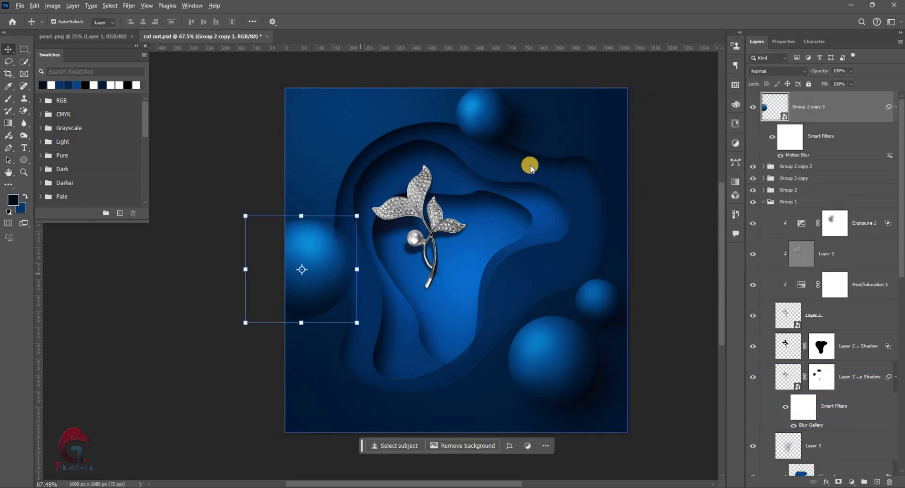
pyautogui.hotkey('ctrl', 't')
pyautogui.click(481, 245)
pyautogui.click(468, 21)
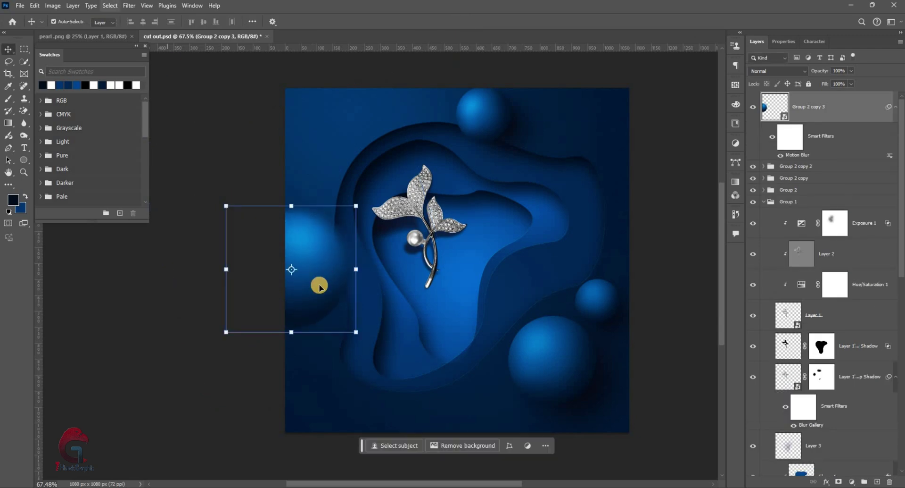
pyautogui.moveTo(317, 287)
pyautogui.mouseDown()
pyautogui.moveTo(558, 370)
pyautogui.moveTo(594, 256)
pyautogui.moveTo(457, 59)
pyautogui.mouseUp()
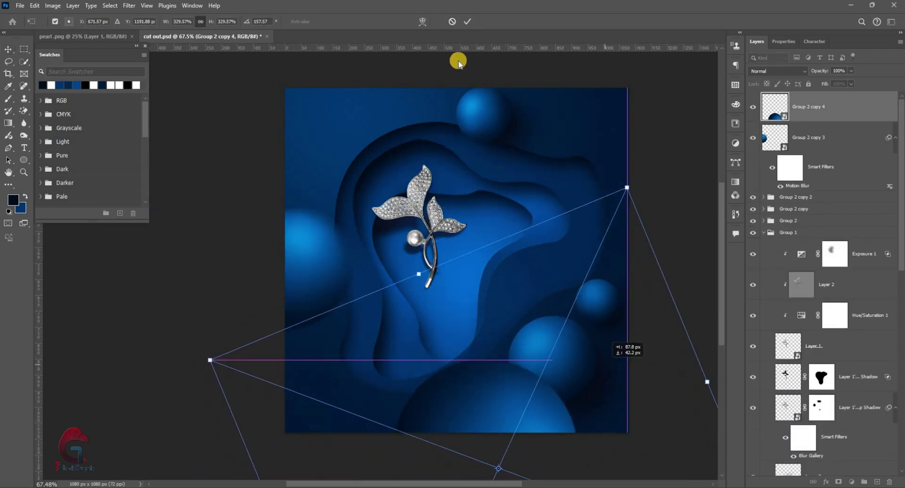
# - Add a 27.7-pixel Gaussian Blur over the Motion Blur on Group 2 copy 4 at the bottom
pyautogui.press('Escape')
pyautogui.hotkey('ctrl', 't')
pyautogui.click(483, 191)
pyautogui.moveTo(485, 196); pyautogui.dragTo(481, 75)
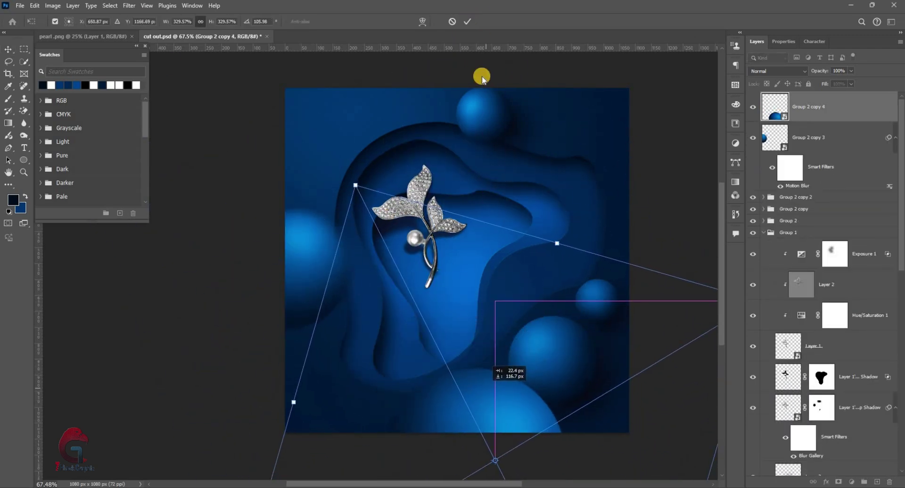
pyautogui.press('Escape')
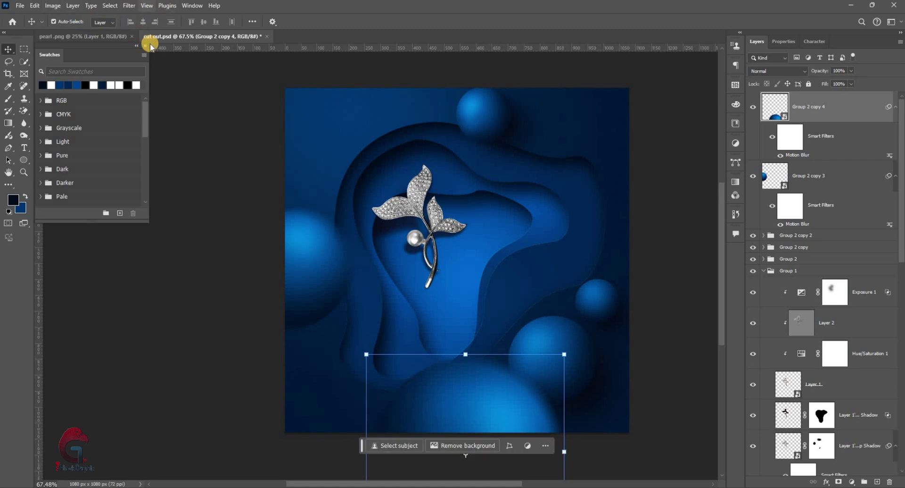
pyautogui.click(129, 6)
pyautogui.click(137, 35)
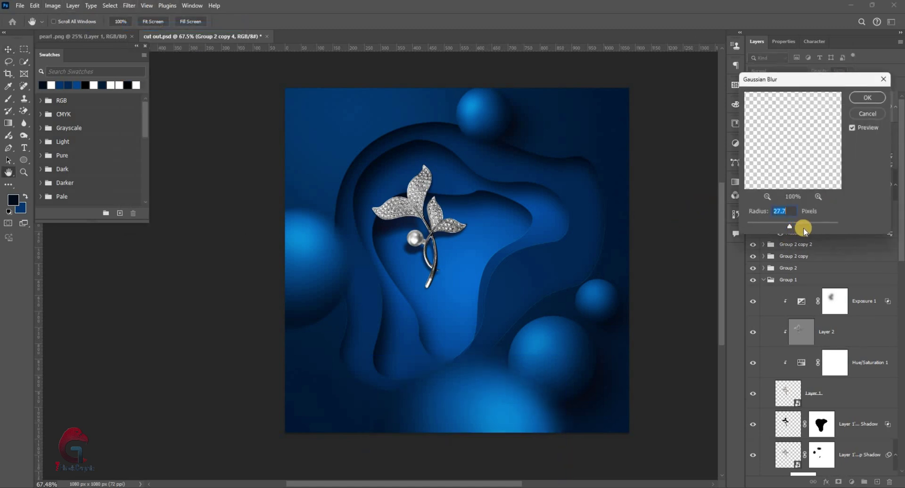
pyautogui.click(867, 98)
pyautogui.press('v')
pyautogui.click(556, 315)
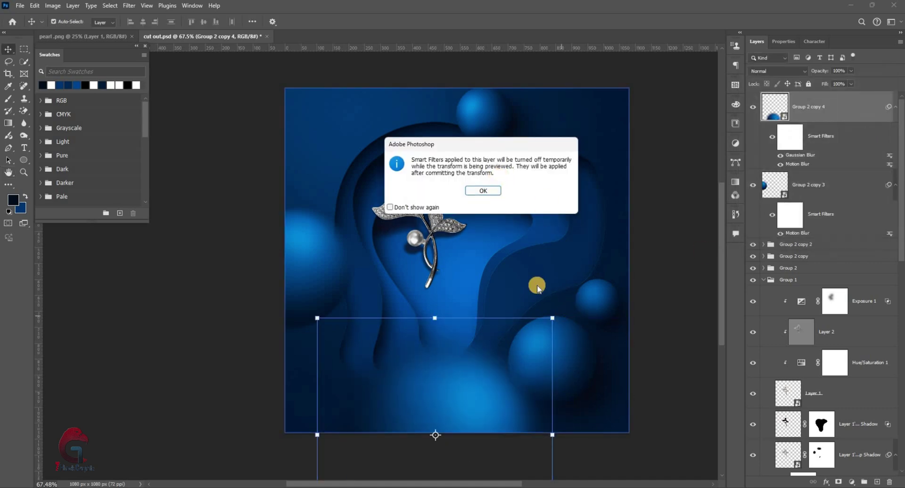
pyautogui.press('Return')
pyautogui.moveTo(615, 268); pyautogui.dragTo(509, 412)
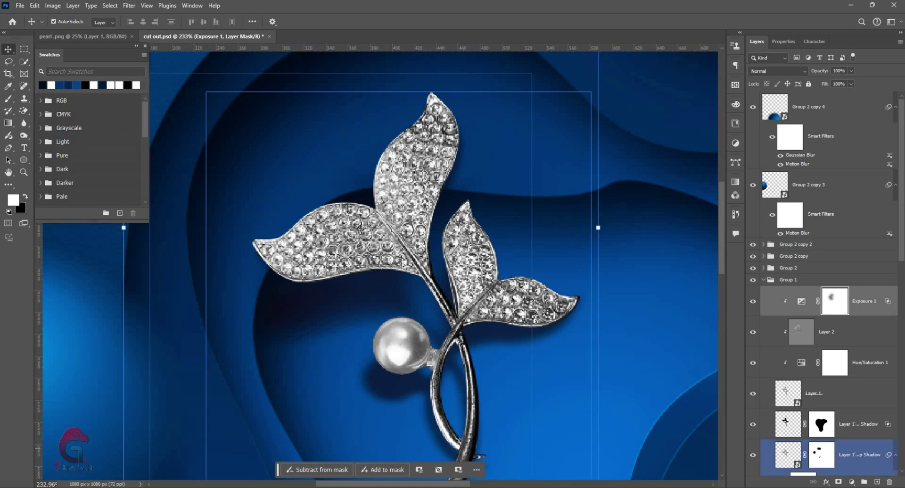
# - Paint a white sparkle on the pearl with a Lens Flare brush preset
pyautogui.press('b')
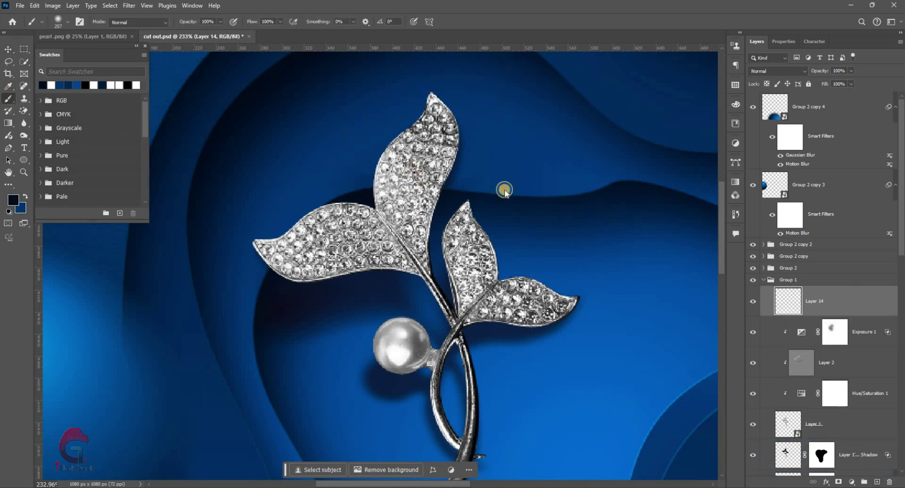
pyautogui.rightClick(499, 315)
pyautogui.scroll(-2, 495, 316)
pyautogui.scroll(-2, 495, 323)
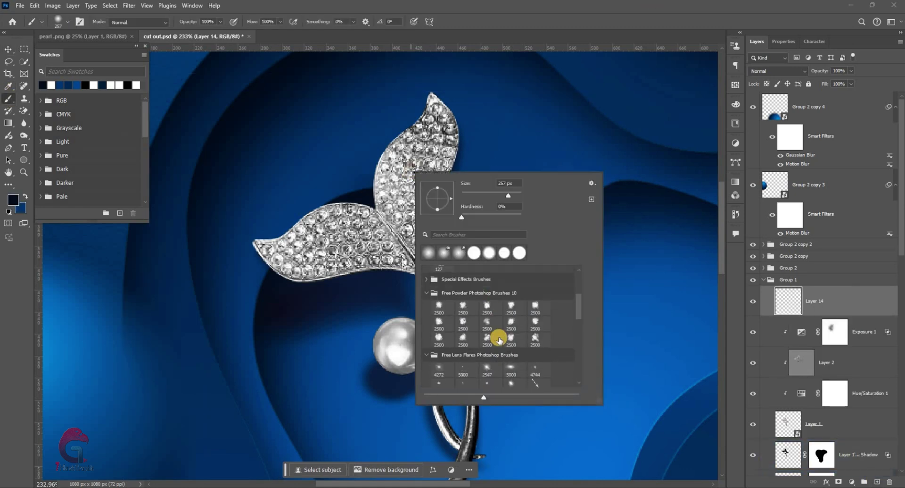
pyautogui.scroll(-2, 492, 327)
pyautogui.scroll(-1, 504, 344)
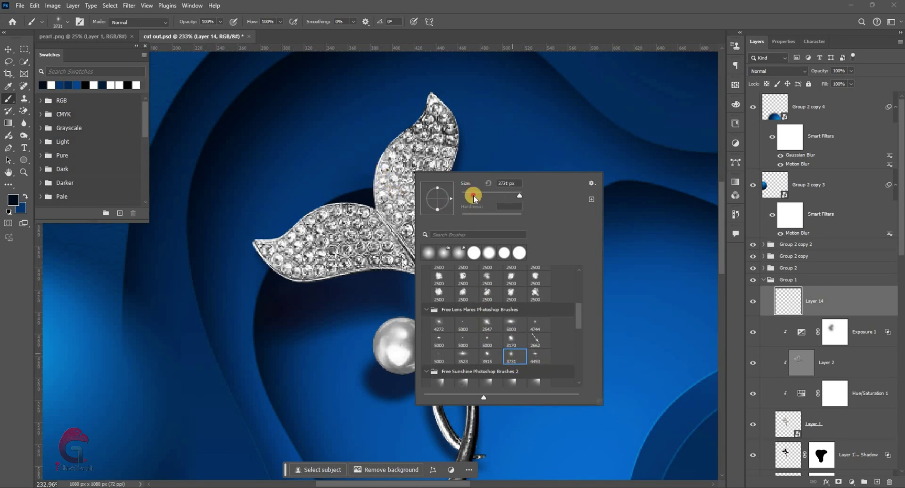
pyautogui.press('Escape')
pyautogui.press('d')
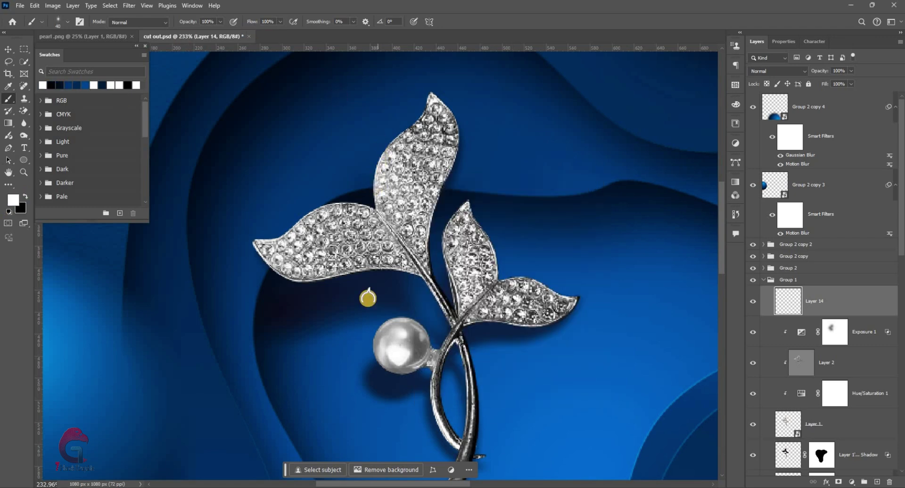
# - Copy the sparkle onto the upper leaf and the left leaf
pyautogui.hotkey('ctrl', 'alt', 't')
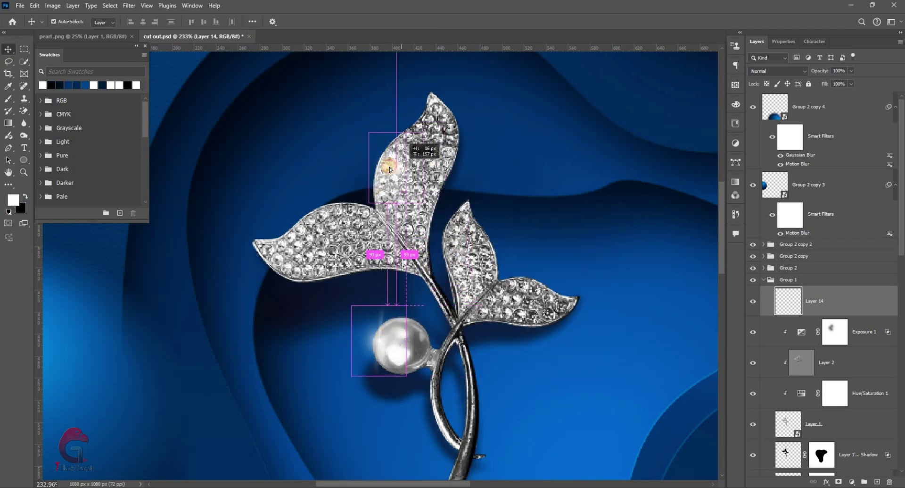
pyautogui.moveTo(401, 345); pyautogui.dragTo(399, 170)
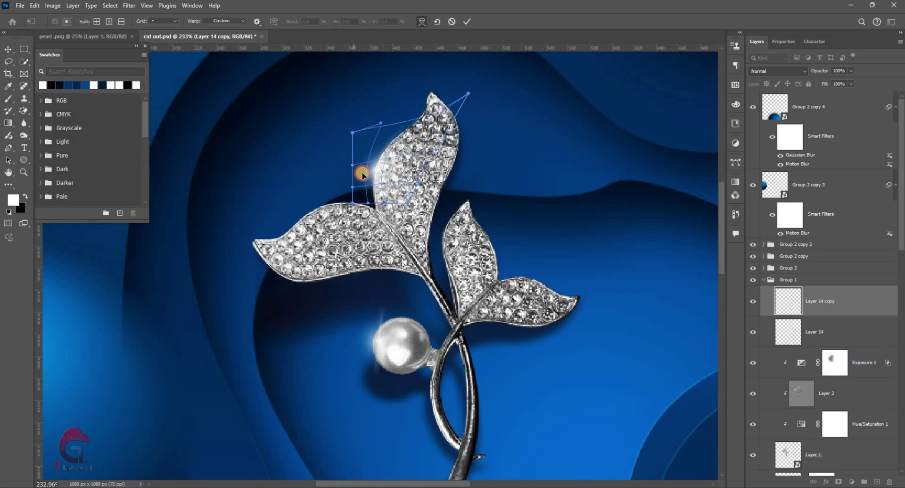
pyautogui.press('Return')
pyautogui.hotkey('ctrl', 'alt', 't')
pyautogui.moveTo(425, 201)
pyautogui.mouseDown()
pyautogui.moveTo(351, 307)
pyautogui.moveTo(343, 238)
pyautogui.moveTo(289, 260)
pyautogui.mouseUp()
pyautogui.scroll(-3, 365, 222)
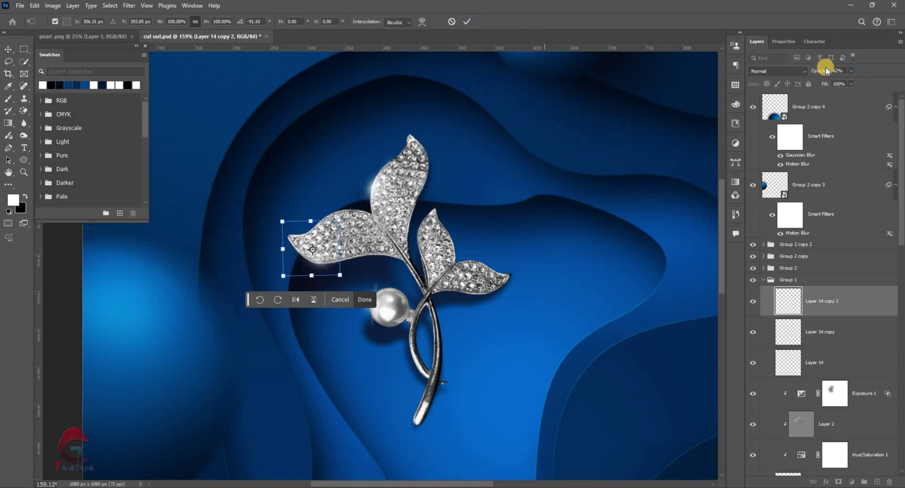
pyautogui.press('Return')
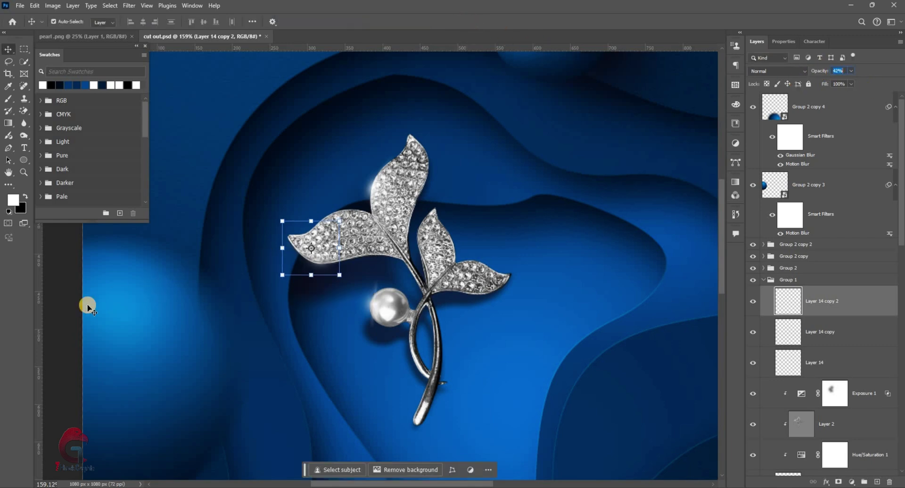
# - Soften the left-leaf sparkle with a 3.6-pixel Gaussian Blur
pyautogui.hotkey('alt', 't')
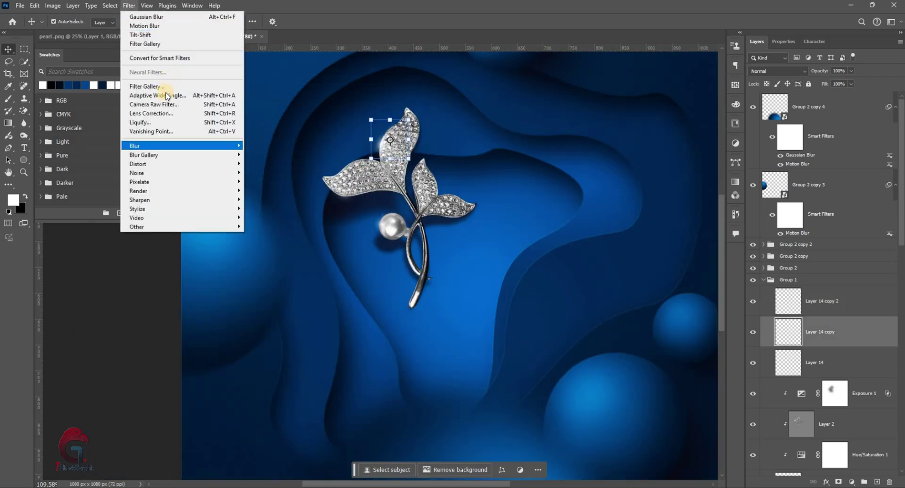
pyautogui.click(272, 183)
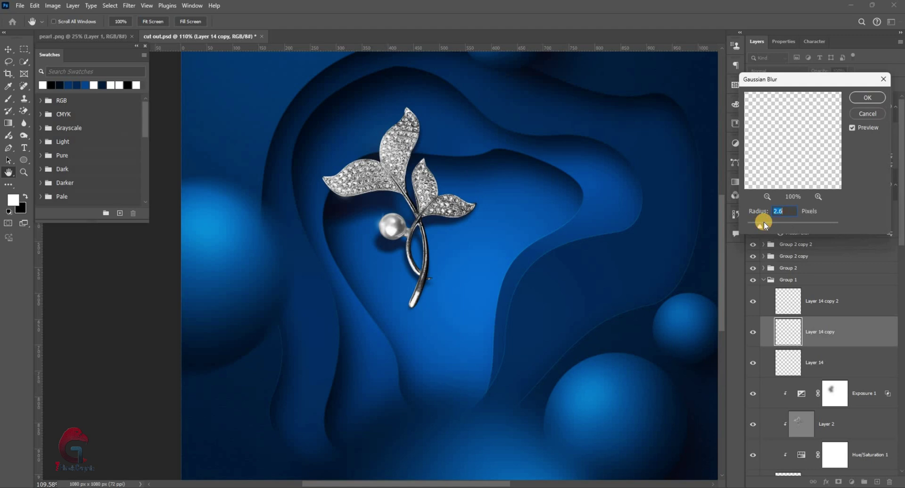
pyautogui.moveTo(765, 225); pyautogui.dragTo(766, 224)
pyautogui.click(866, 98)
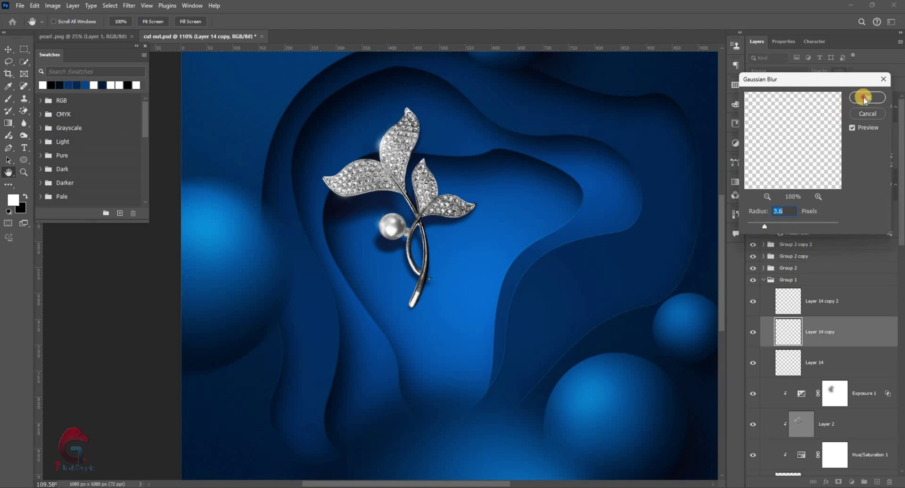
# - Stamp all visible content into a new Layer 15 and convert it to a smart object
pyautogui.hotkey('ctrl', '0')
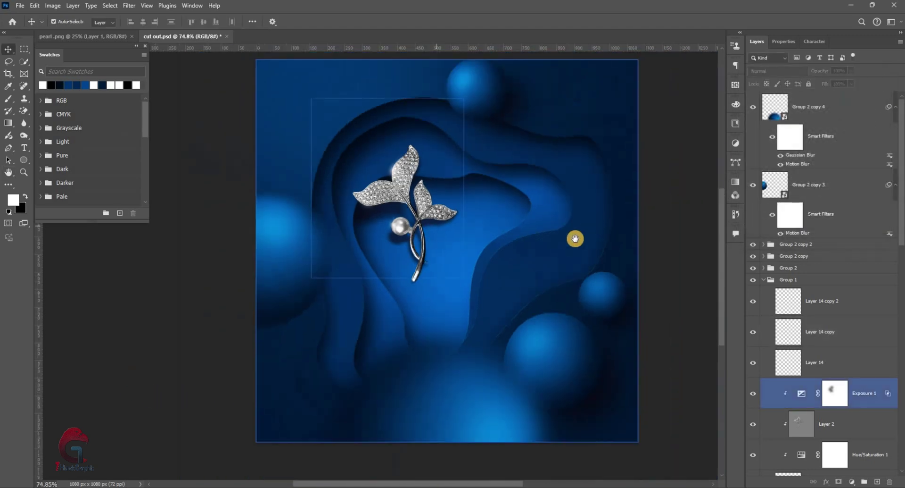
pyautogui.click(828, 106)
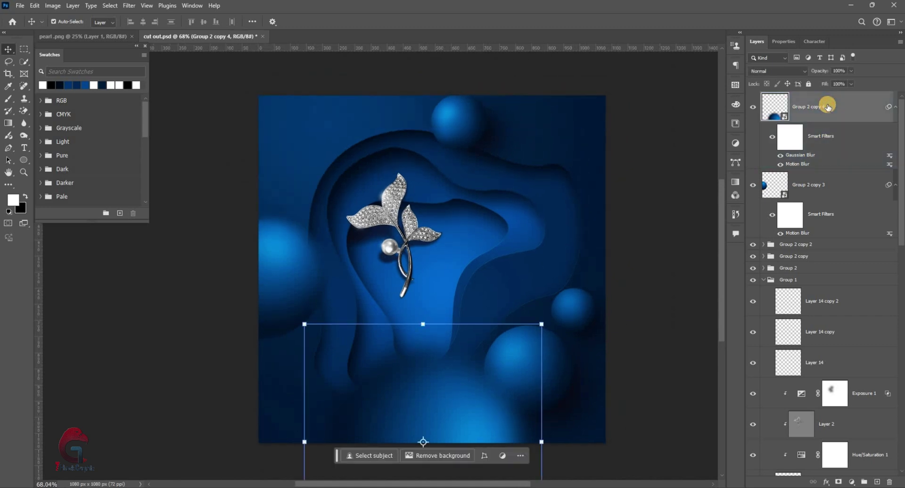
pyautogui.hotkey('ctrl', 'shift', 'alt', 'e')
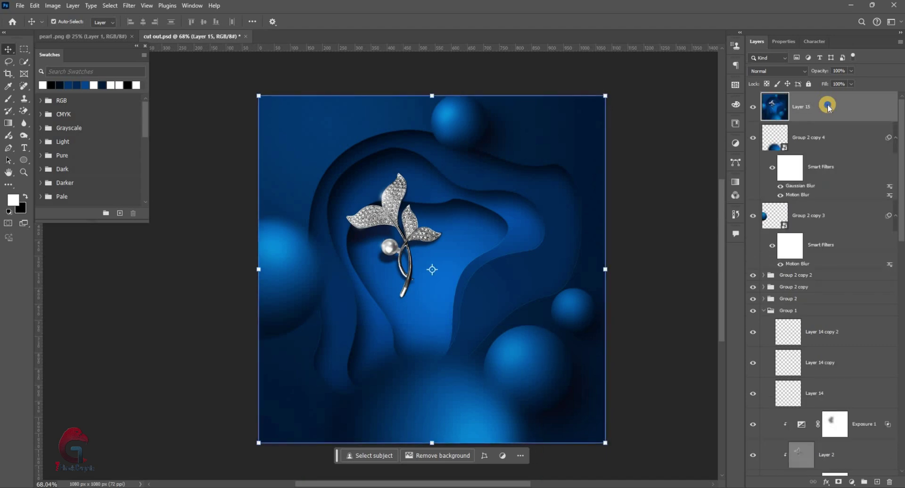
pyautogui.rightClick(856, 304)
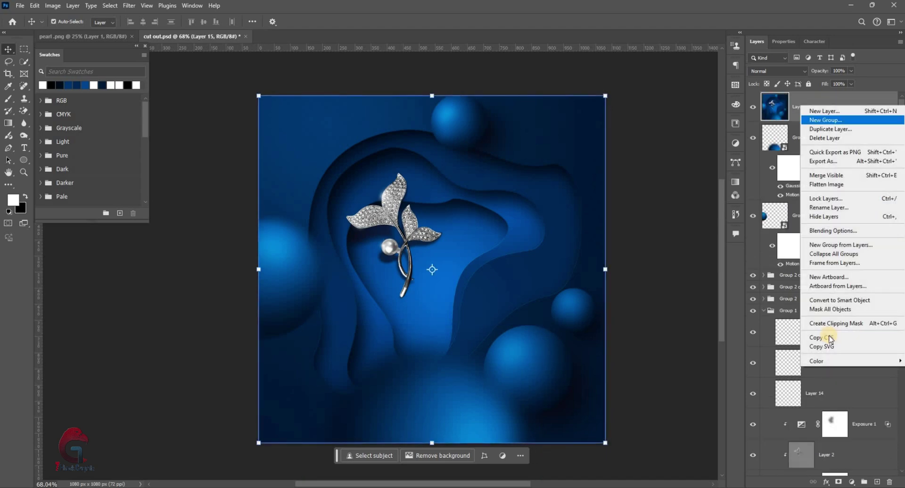
pyautogui.click(837, 301)
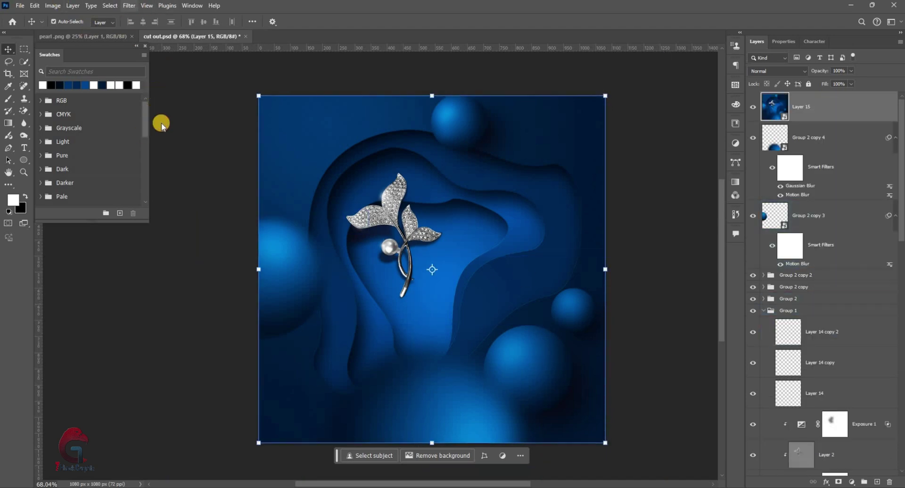
# - Apply Camera Raw: Contrast +5, Highlights +10, Shadows −21, Whites +35, Vignette −43
pyautogui.click(129, 6)
pyautogui.click(162, 103)
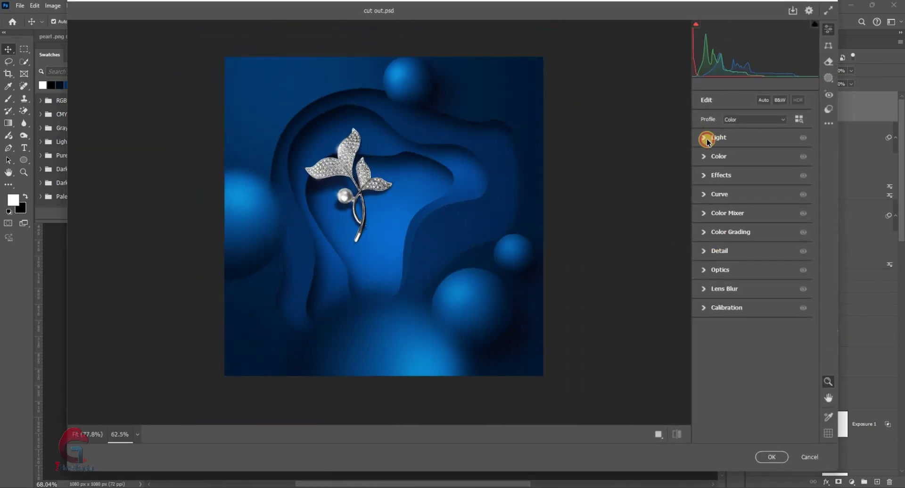
pyautogui.click(712, 137)
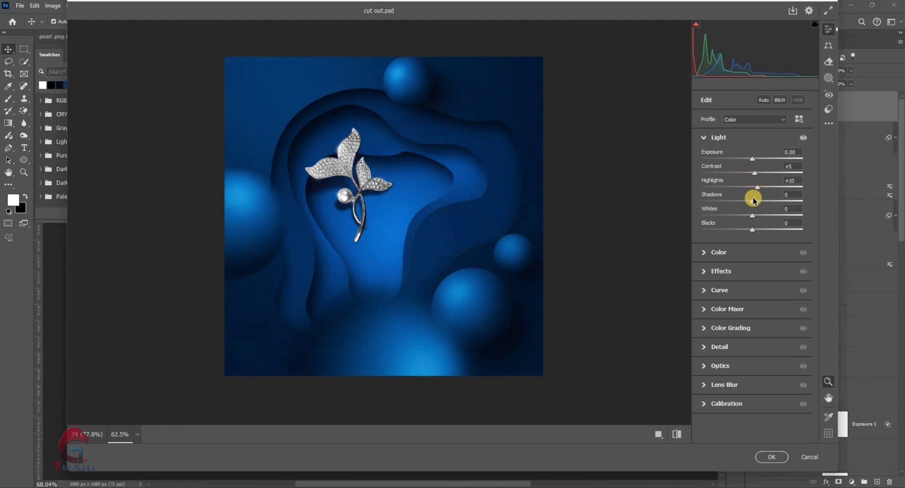
pyautogui.click(704, 367)
pyautogui.moveTo(726, 313); pyautogui.dragTo(732, 312)
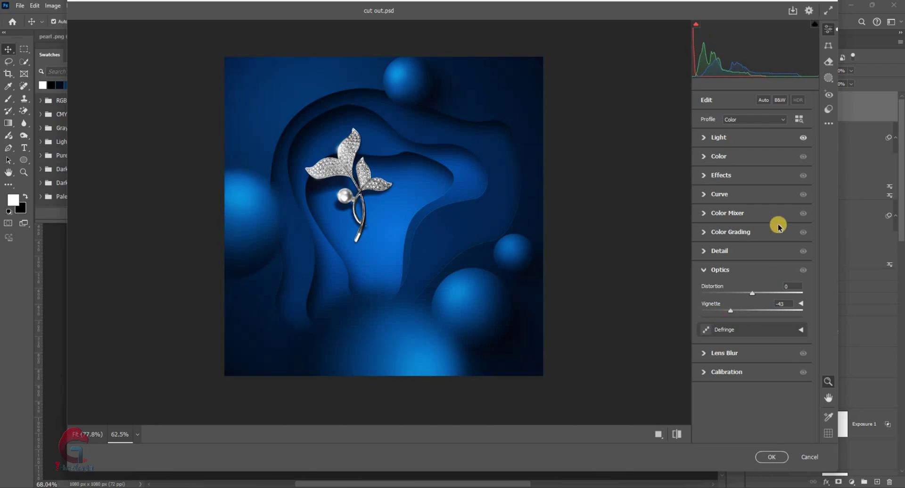
pyautogui.press('Return')
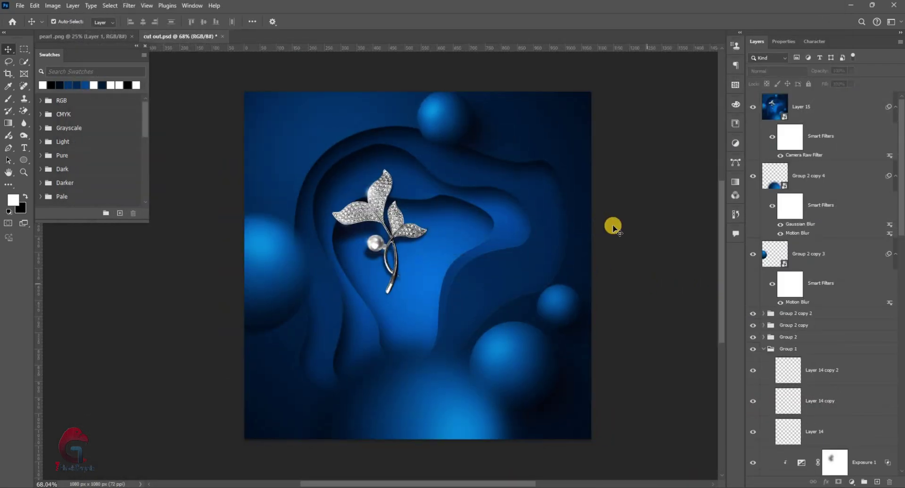